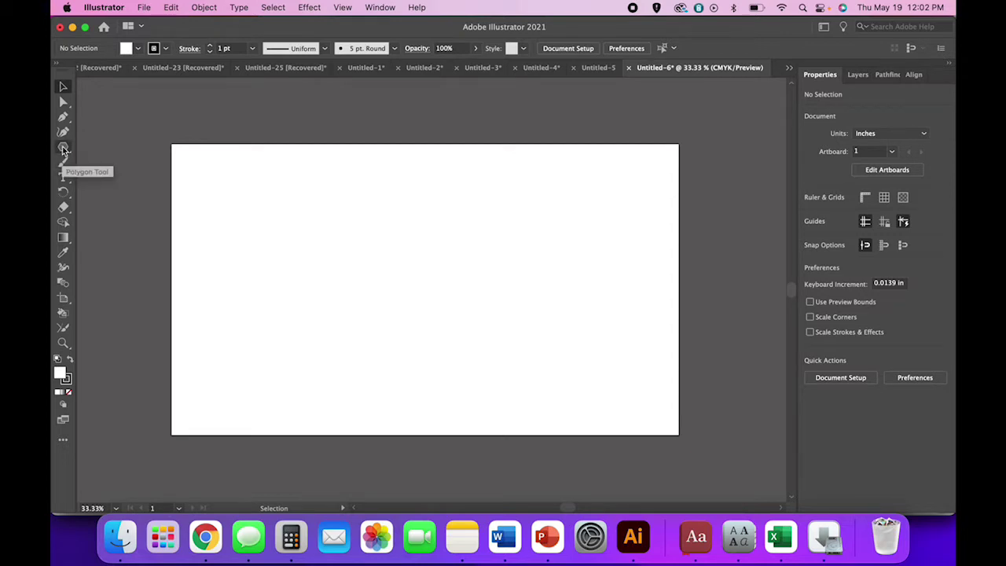
Step: Draw a rectangle 4 in wide and 4 in high on the artboard with the Rectangle tool
drag(63, 150, 106, 147)
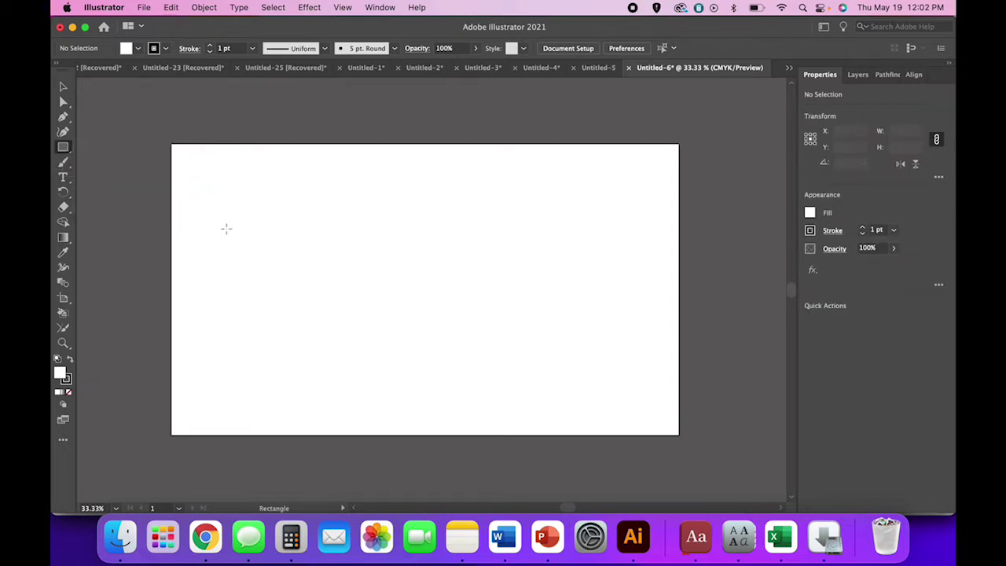
click(242, 235)
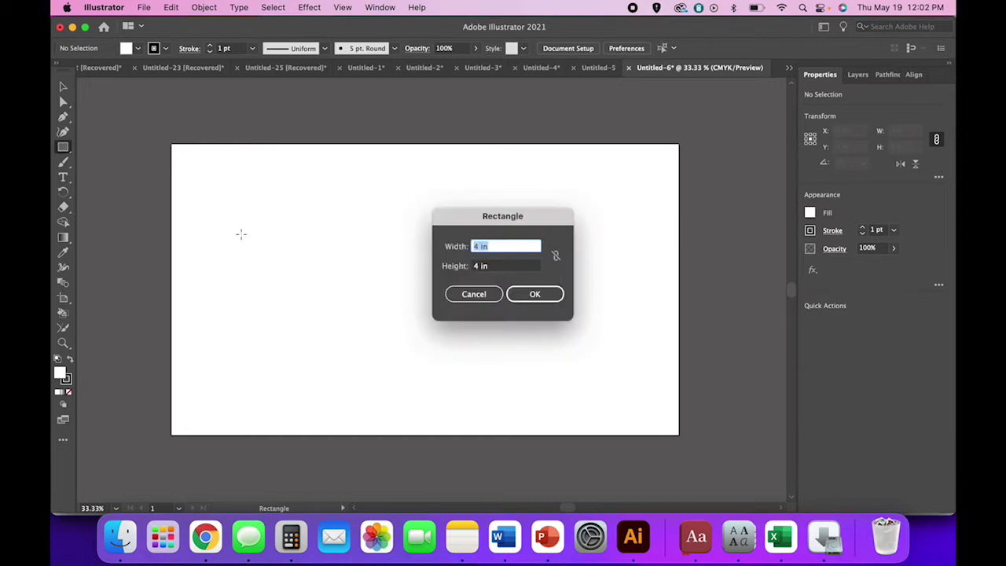
key(Return)
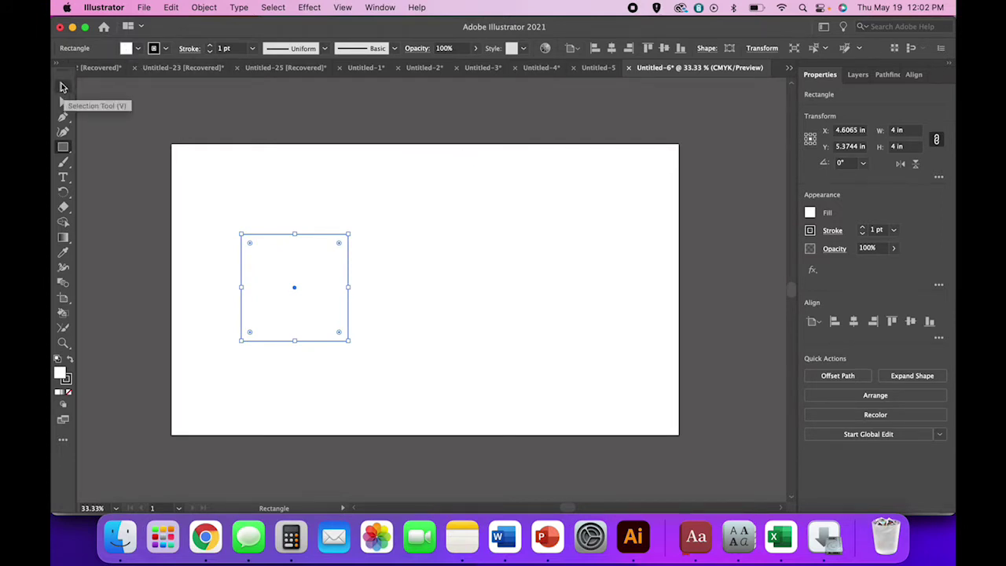
Step: Move the square up and to the right on the artboard and deselect it
key(super+equal)
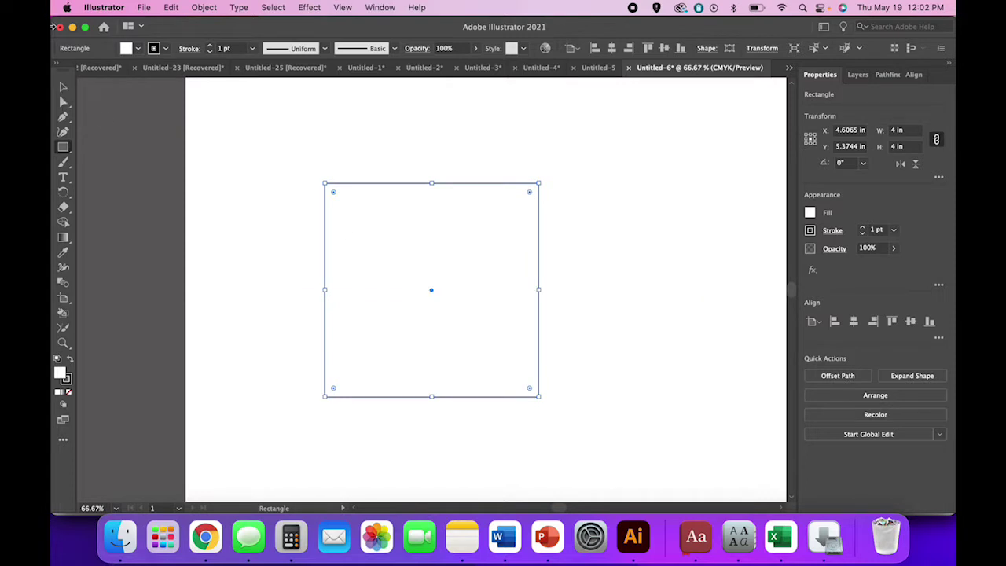
click(63, 87)
drag(441, 346, 427, 270)
scroll(559, 353, right, 5)
drag(307, 240, 438, 256)
click(549, 385)
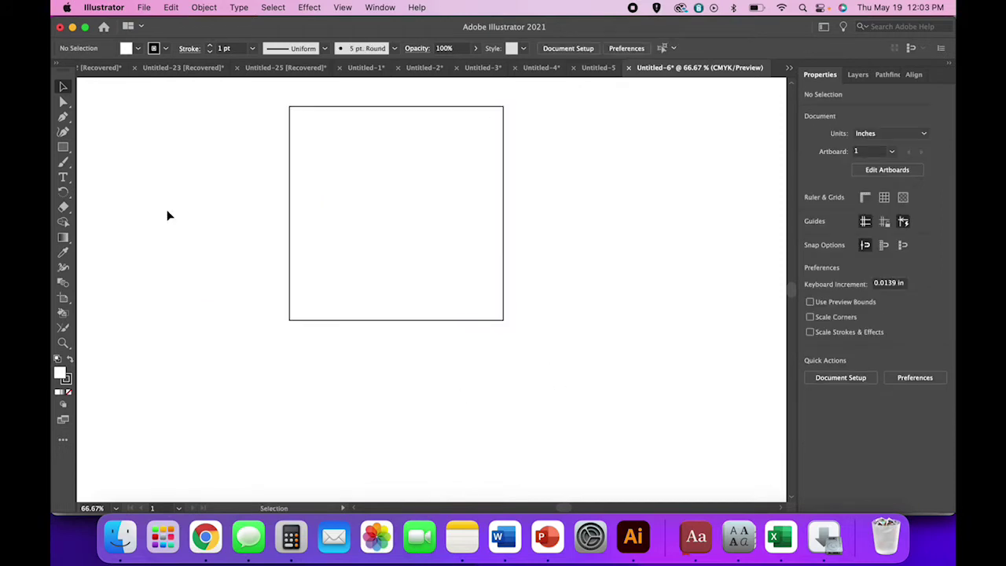
Step: Draw a three-sided polygon with a 0.6944 in radius near the square's lower-left corner and rotate it 90°
click(63, 149)
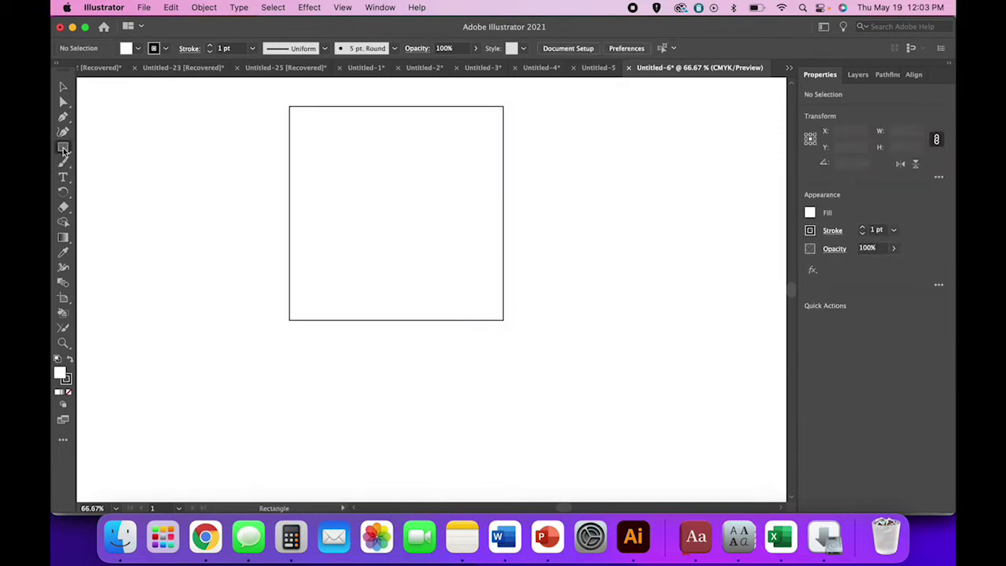
drag(63, 151, 130, 179)
click(279, 348)
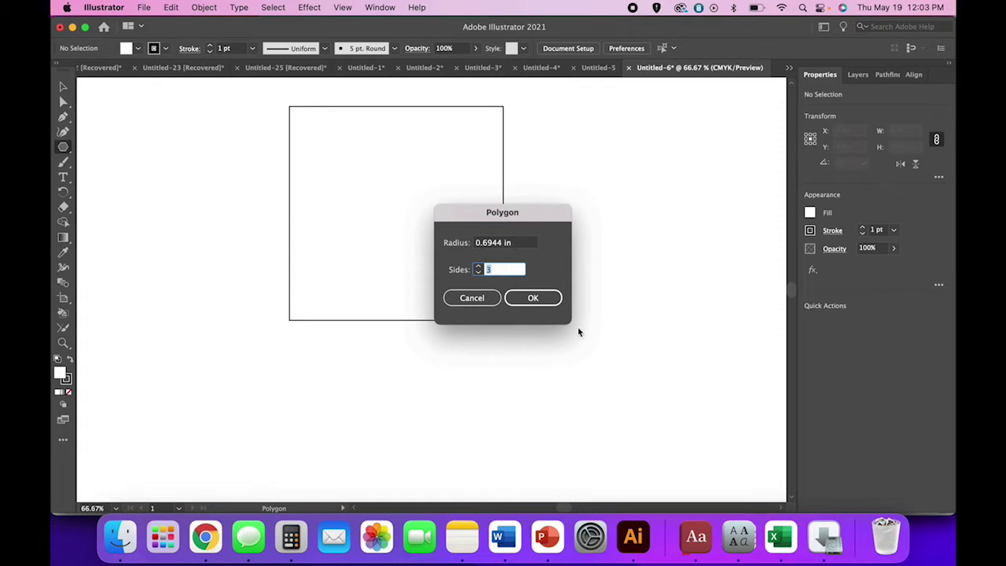
key(Return)
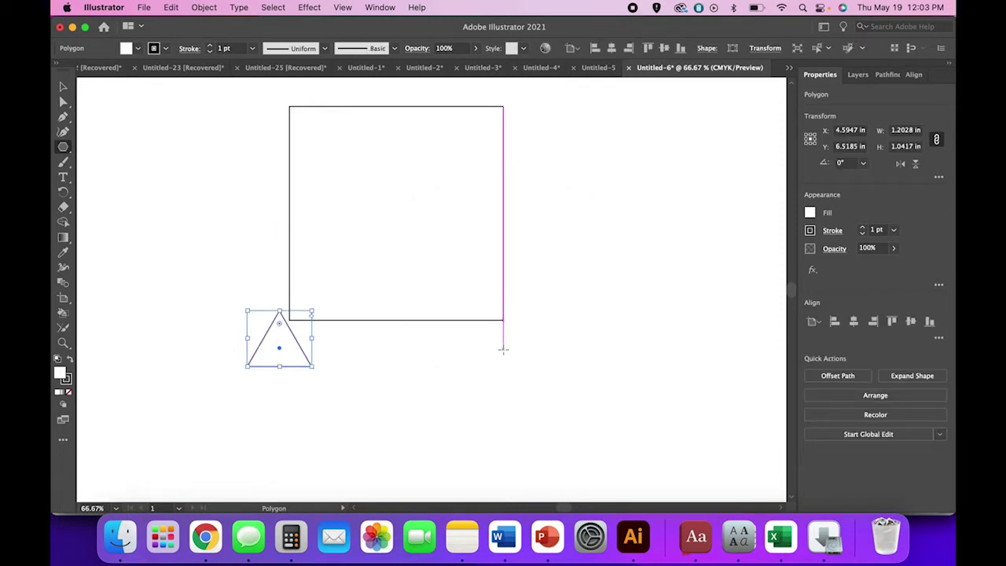
click(841, 164)
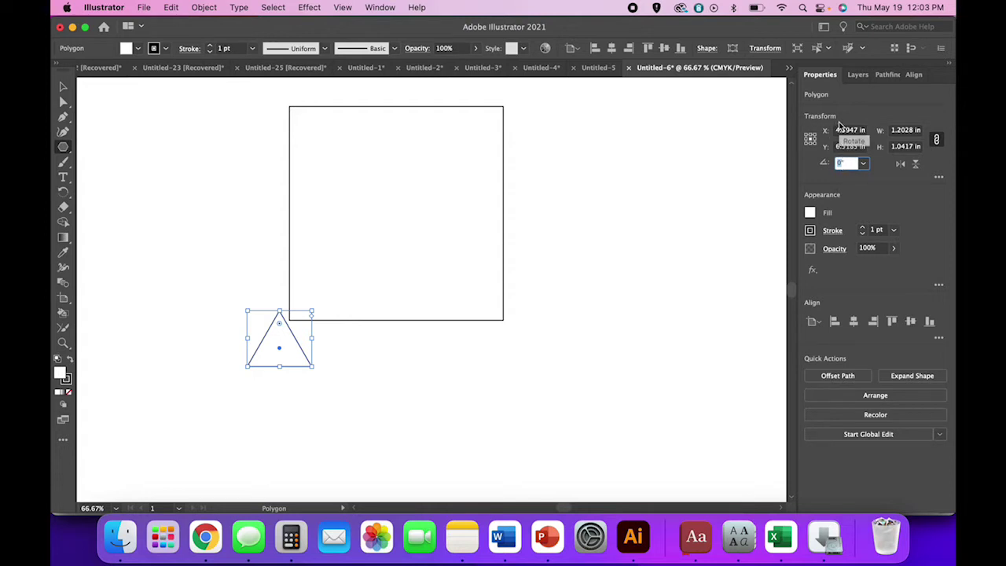
text(90)
key(Return)
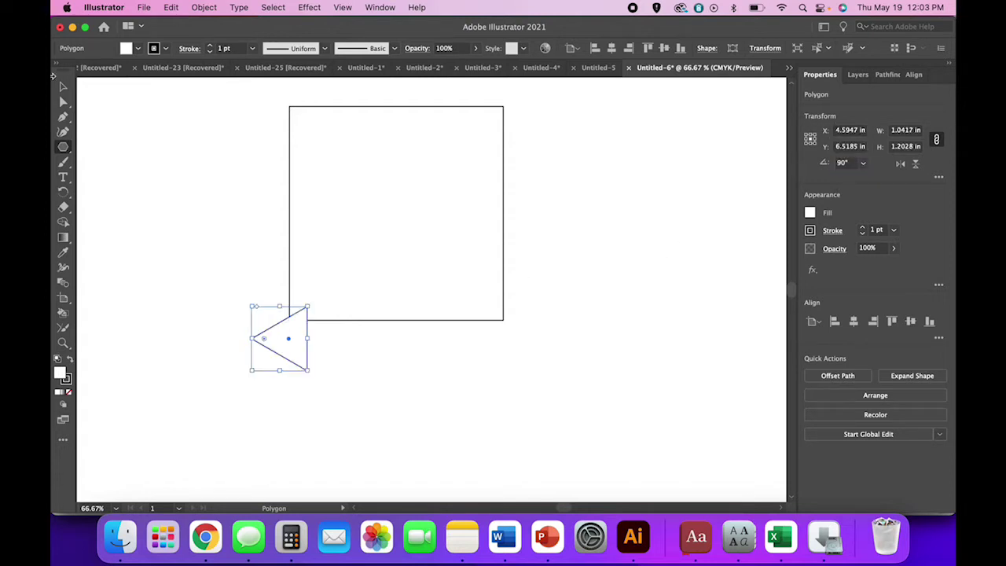
Step: Move the triangle just below the square, flush with its right side, and scale it proportionally to 2 in wide
click(63, 85)
drag(297, 348, 490, 380)
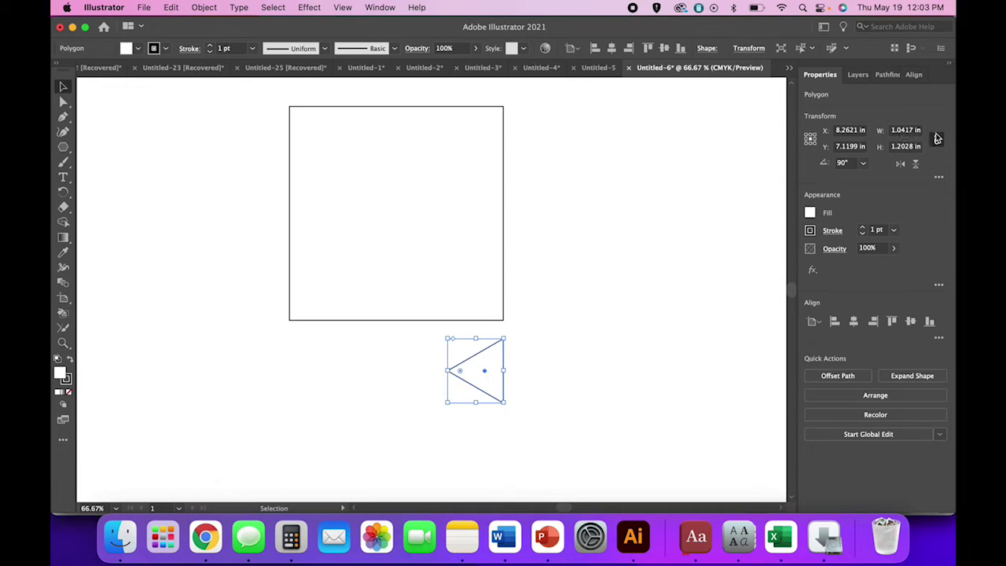
click(898, 131)
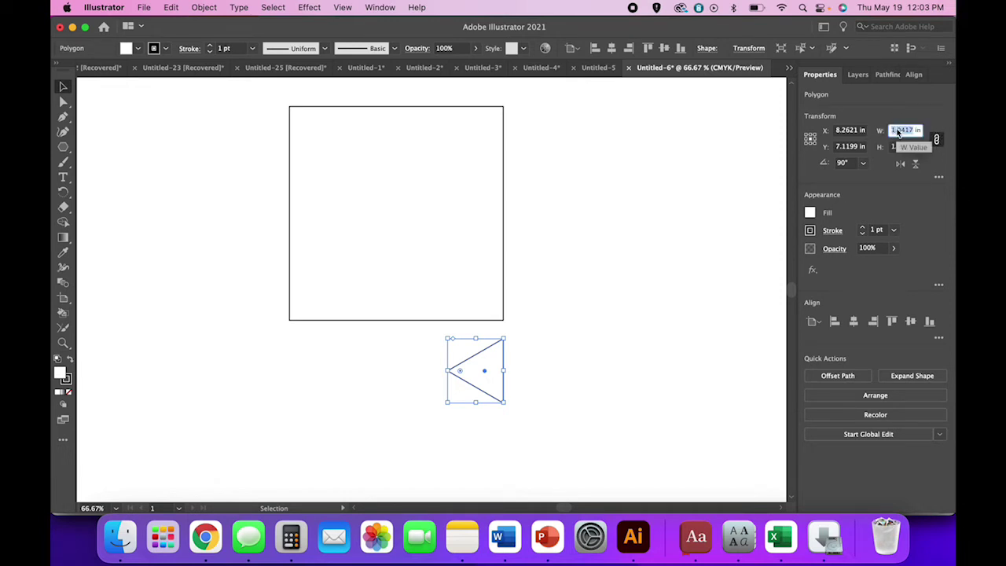
text(2)
key(Tab)
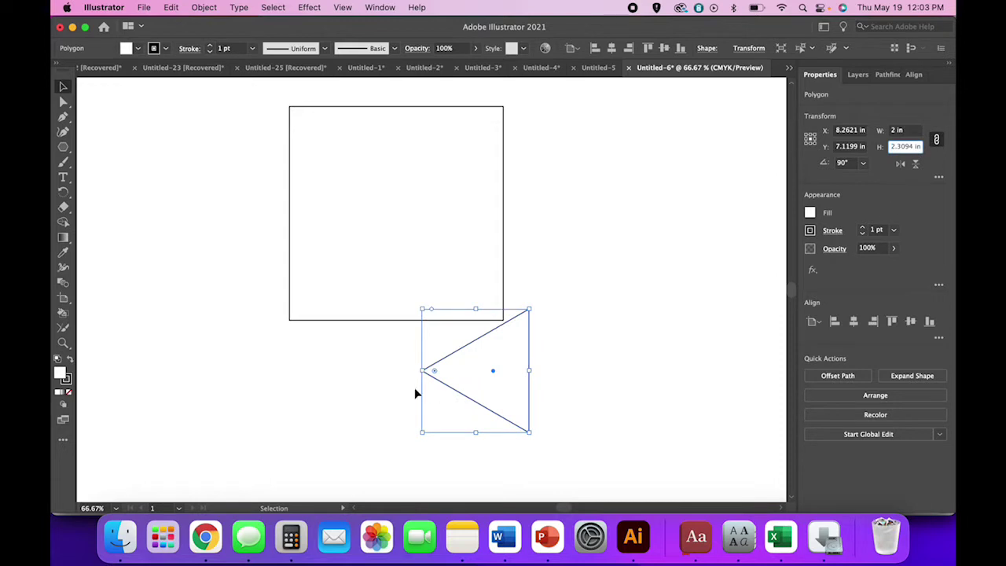
drag(500, 399, 475, 352)
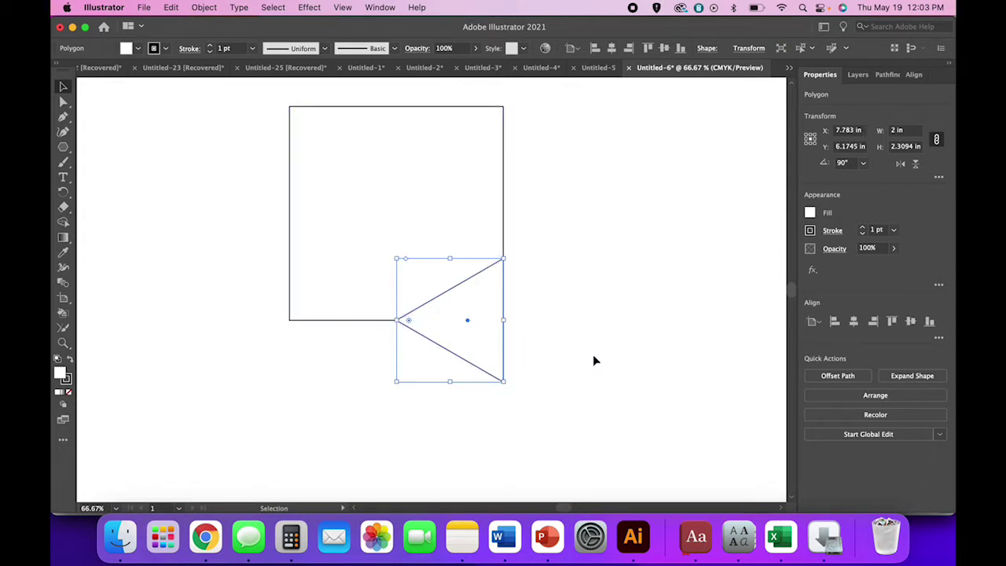
click(550, 369)
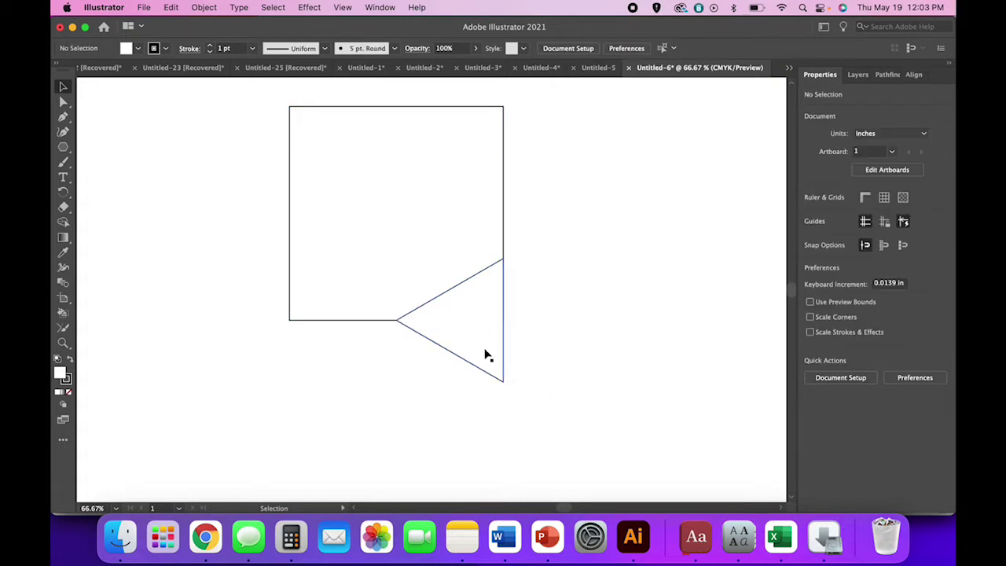
click(478, 353)
double_click(479, 368)
click(575, 341)
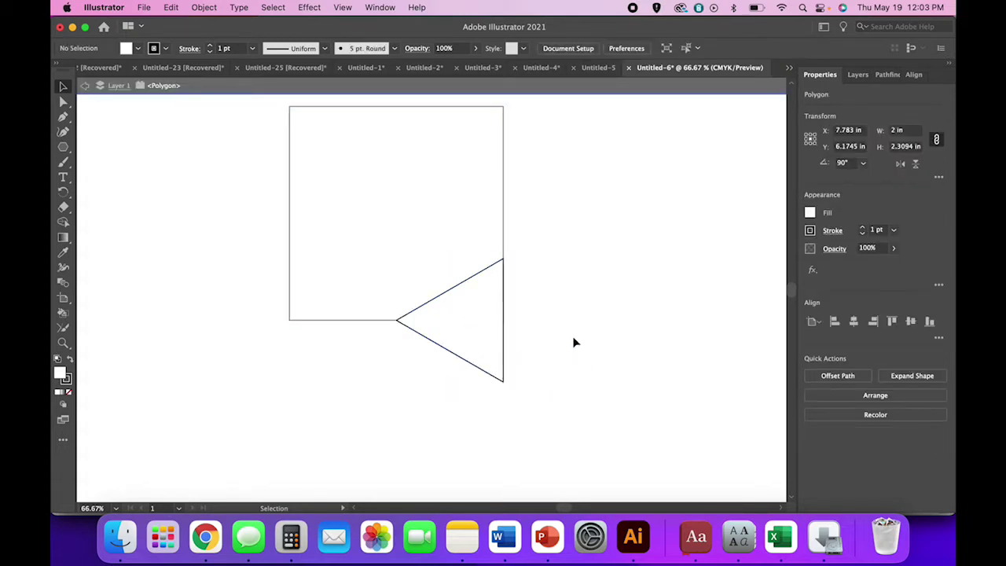
key(a)
key(super+z)
Step: Snap the triangle's tip to the midpoint of the square's bottom edge, with its vertical side along the square's right edge
drag(507, 376, 482, 338)
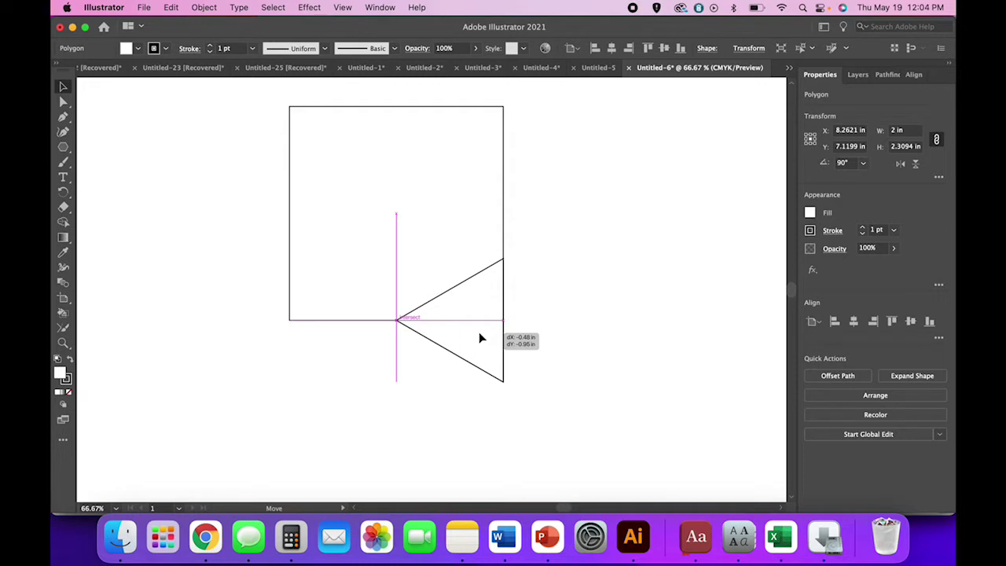
drag(481, 338, 481, 339)
drag(544, 376, 382, 205)
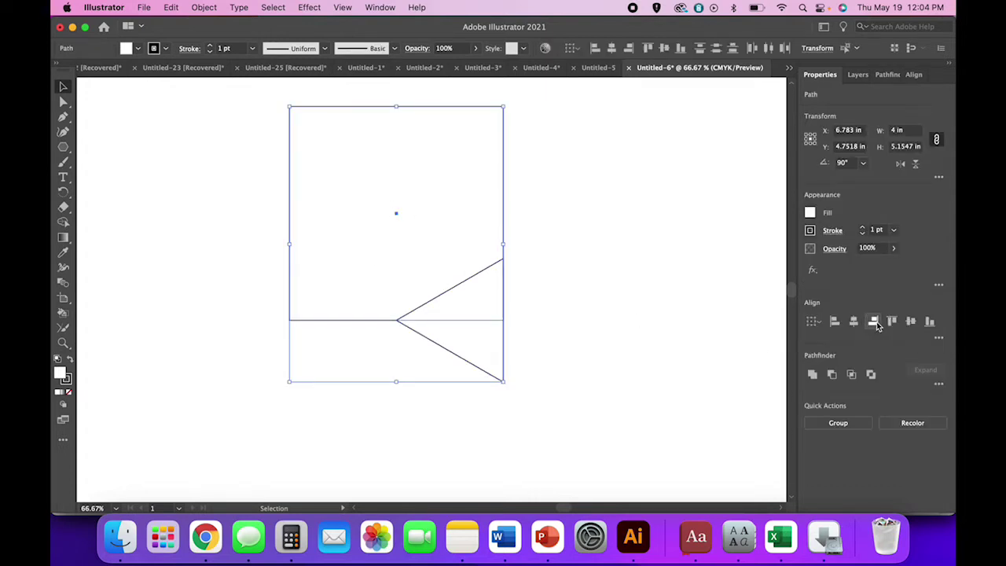
click(206, 7)
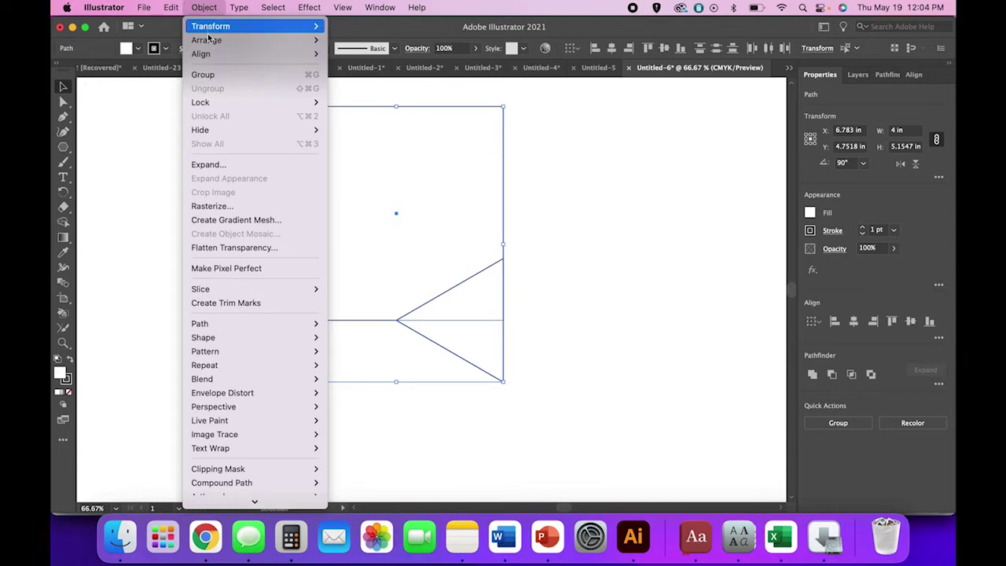
mouse_move(209, 54)
click(622, 291)
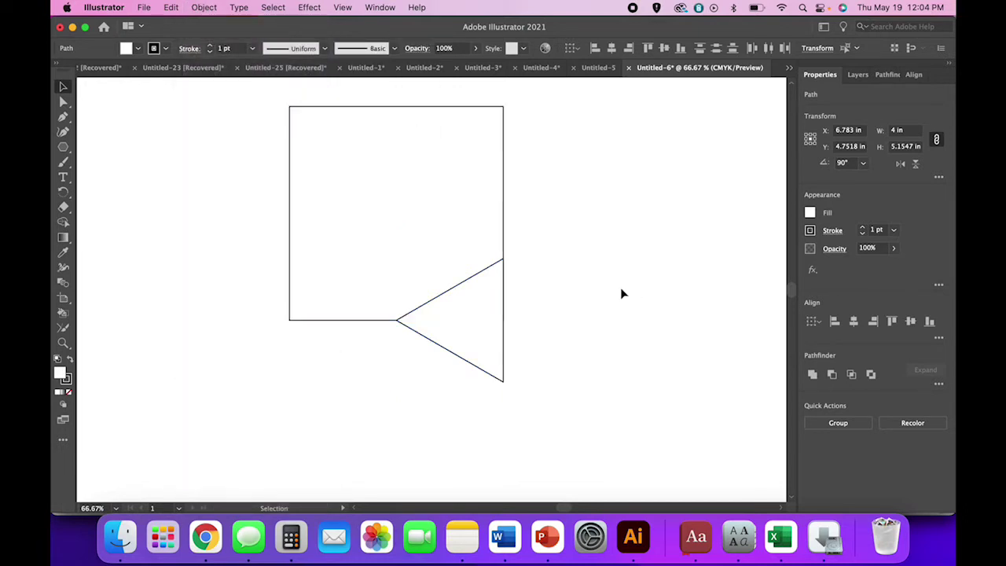
Step: Duplicate the triangle, flip the copy horizontally, and place it at the square's lower-left corner with both tips touching
click(489, 348)
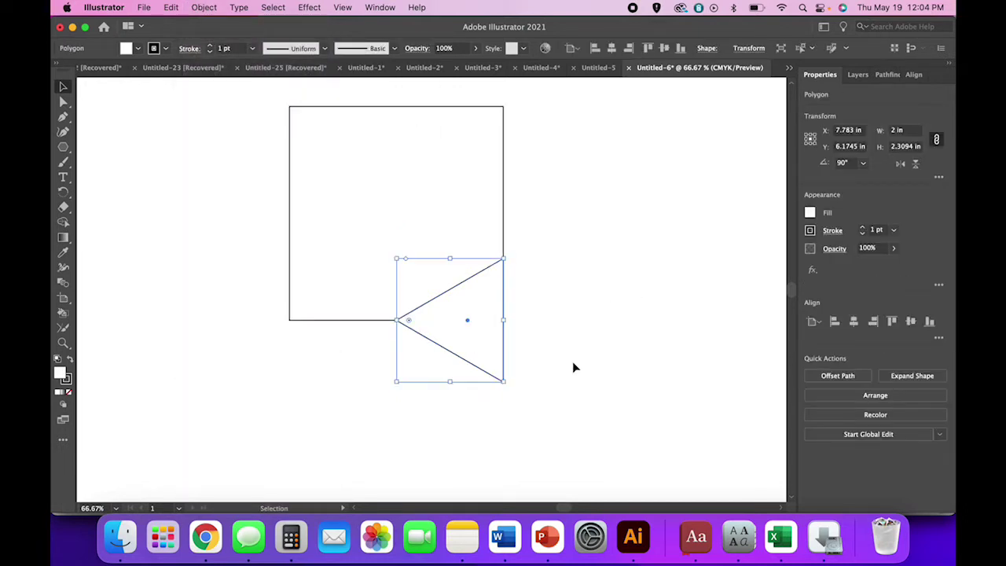
key(super+v)
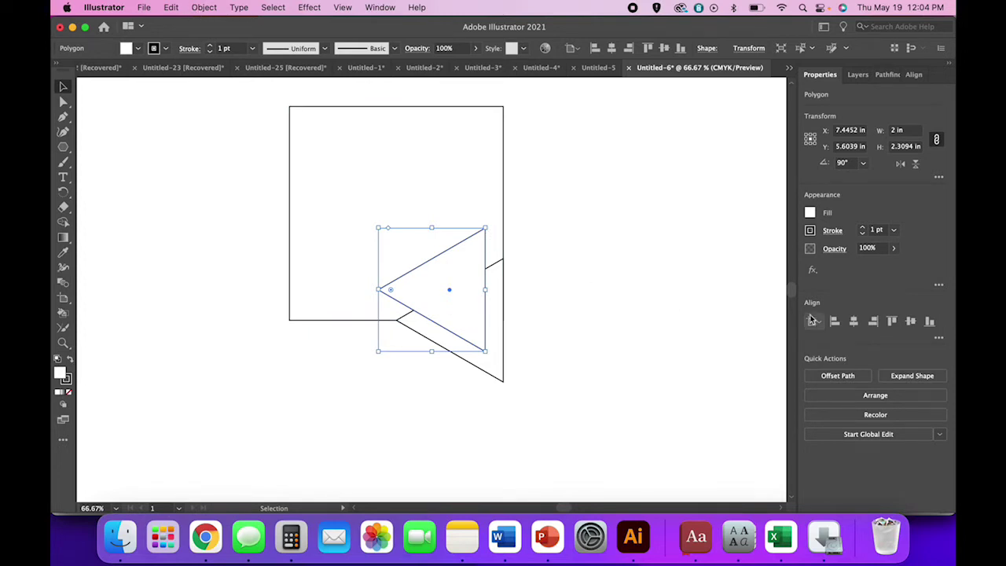
click(901, 164)
drag(441, 294, 353, 326)
click(429, 387)
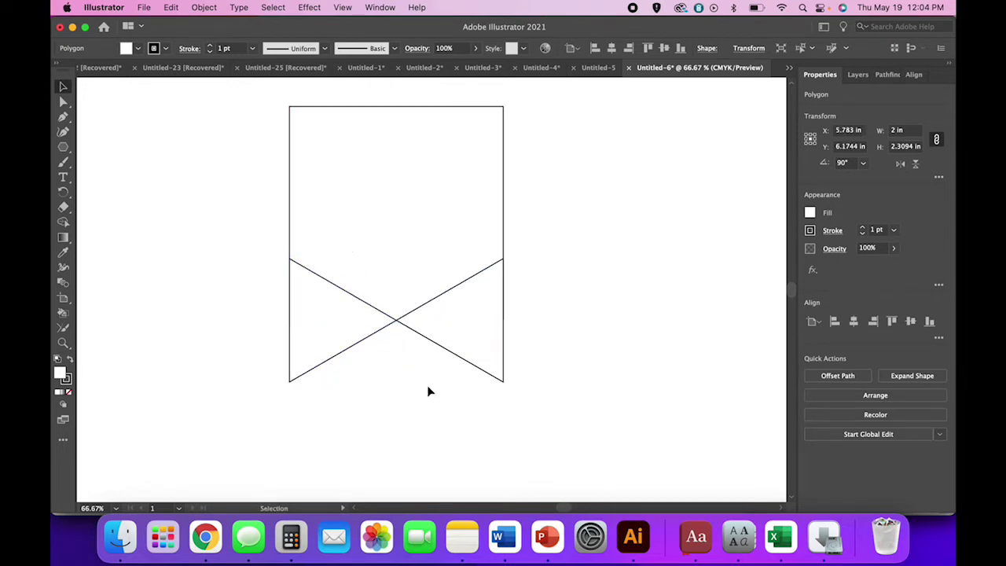
Step: Align the two triangles to each other along their bottom edges
drag(512, 416, 288, 364)
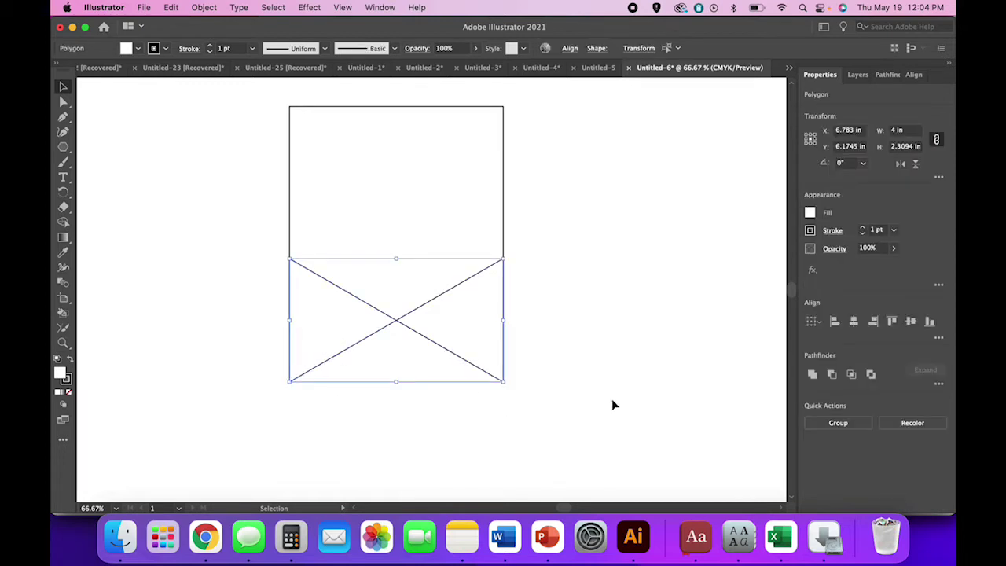
click(930, 322)
click(731, 364)
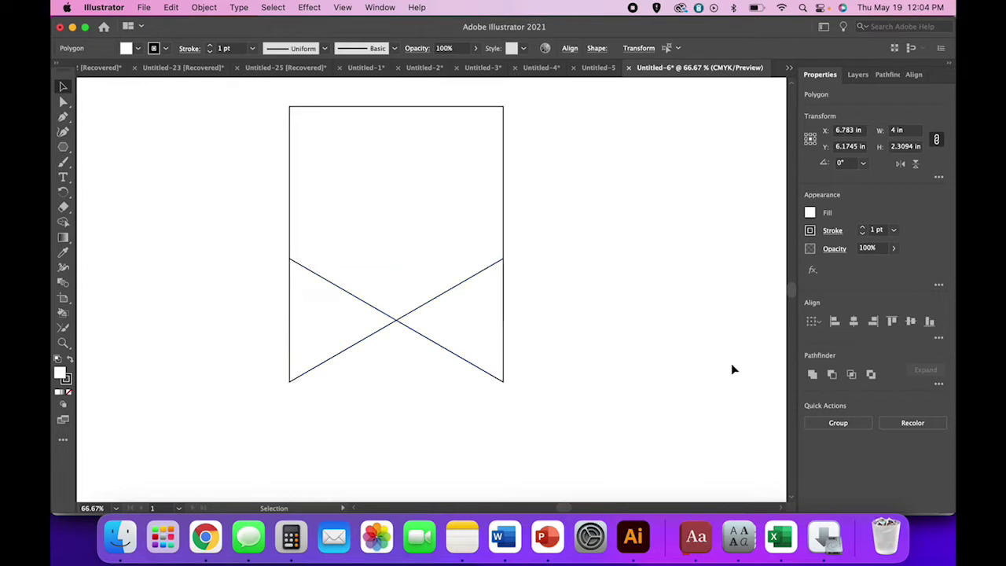
Step: Group the two triangles at the bottom of the square
click(497, 371)
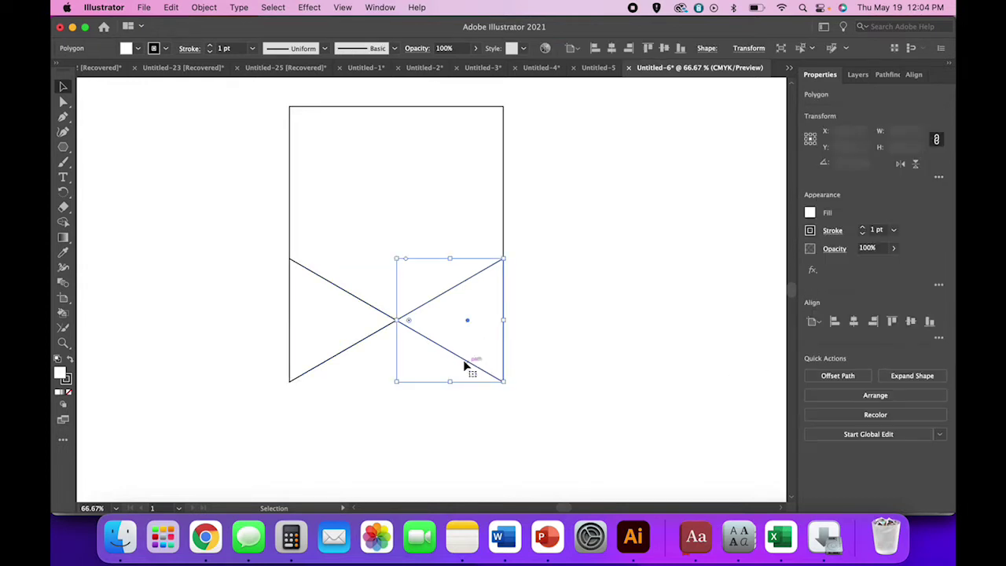
shift+click(309, 361)
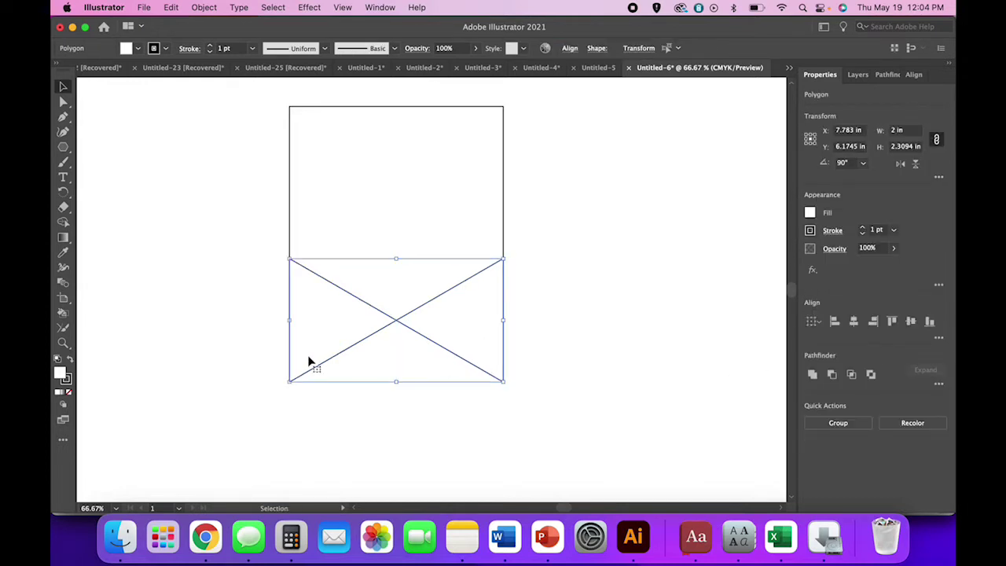
click(204, 7)
click(202, 74)
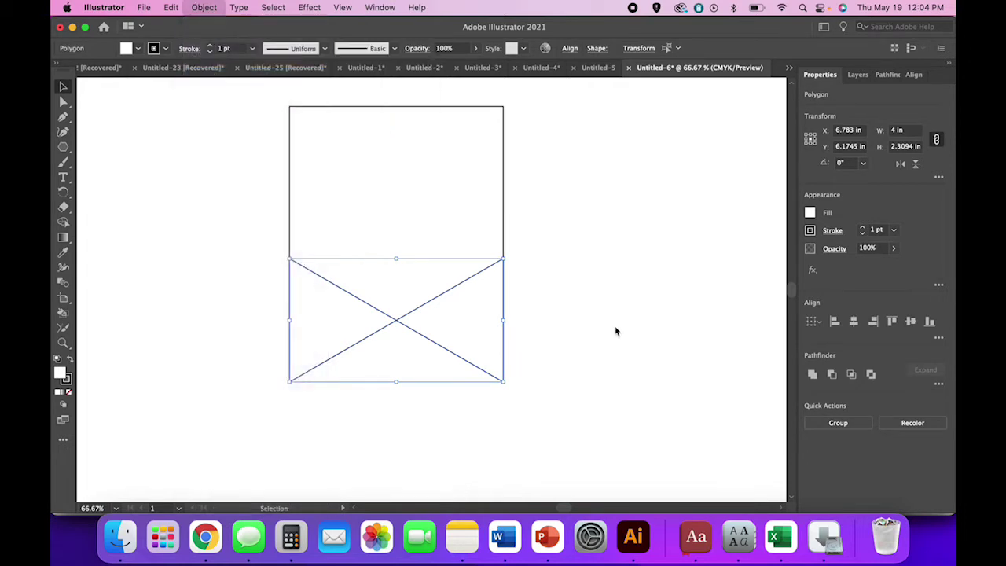
click(606, 393)
Step: Unite the square and the grouped triangles into a single banner shape with Pathfinder
drag(602, 404, 186, 193)
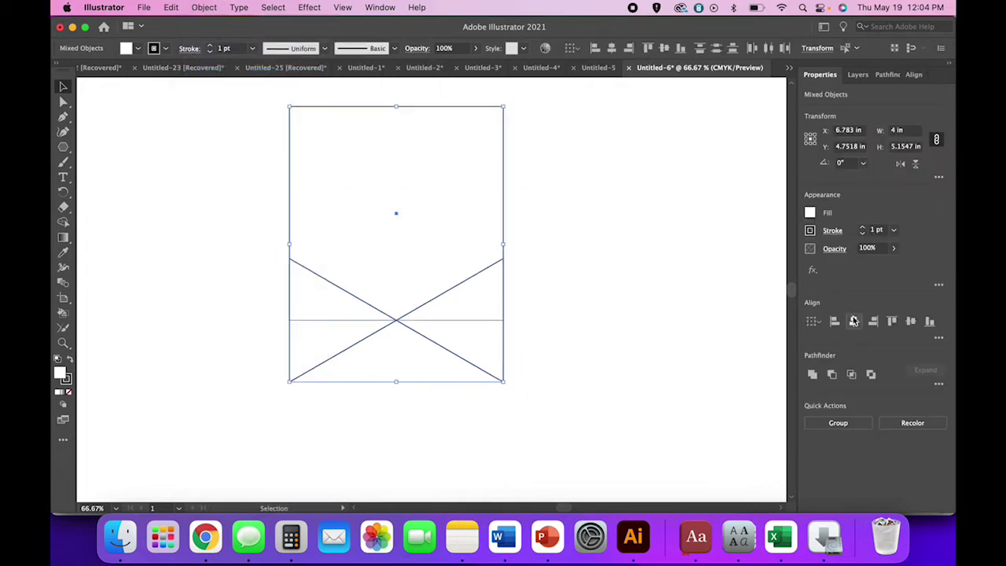
click(689, 372)
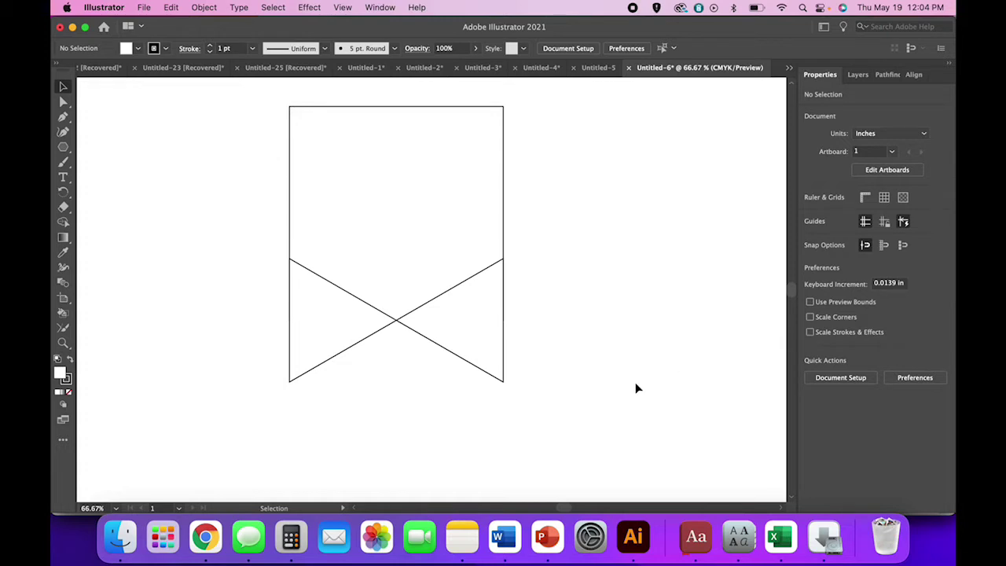
drag(562, 426, 185, 242)
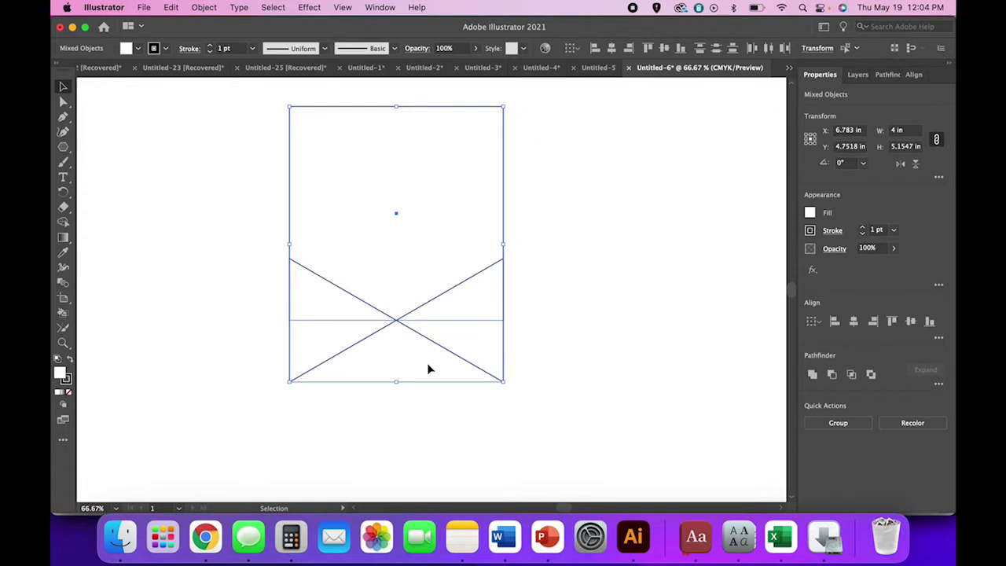
drag(550, 418, 472, 360)
click(813, 375)
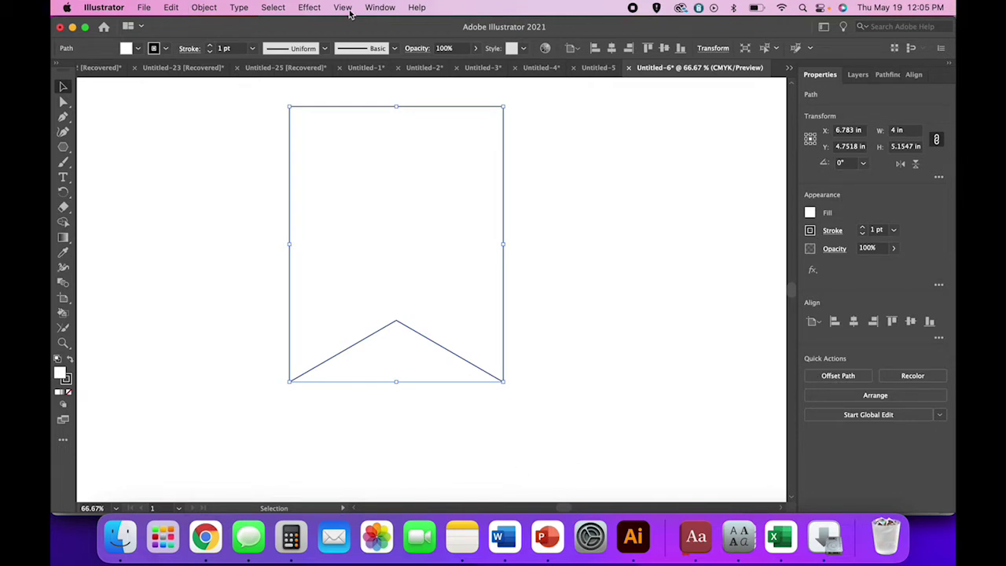
click(380, 7)
scroll(425, 469, down, 2)
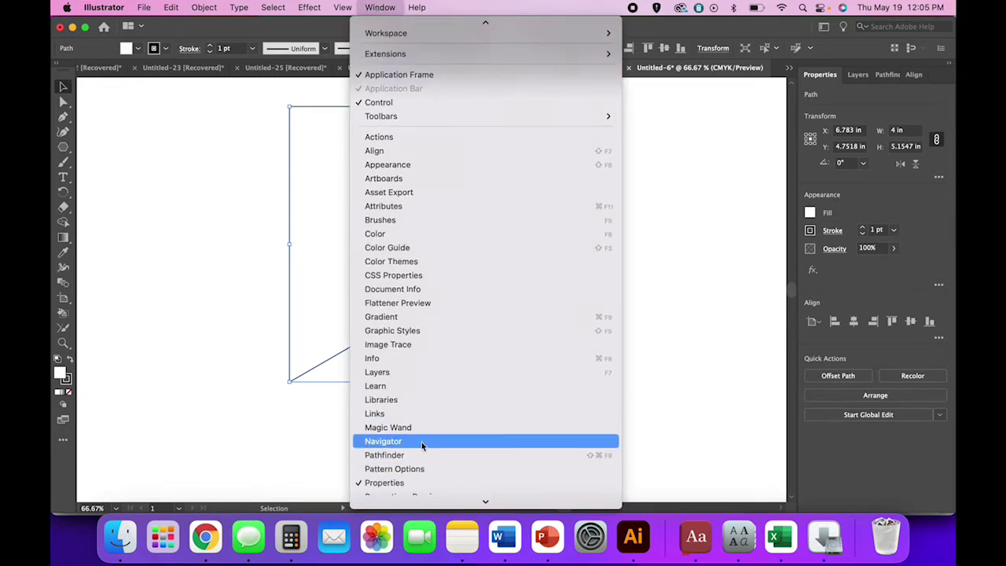
click(691, 357)
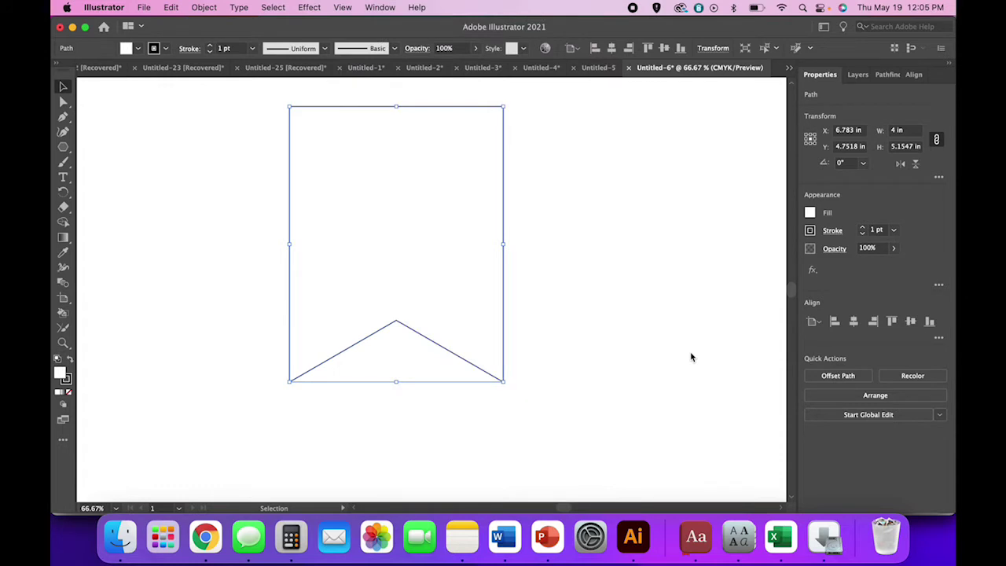
click(663, 305)
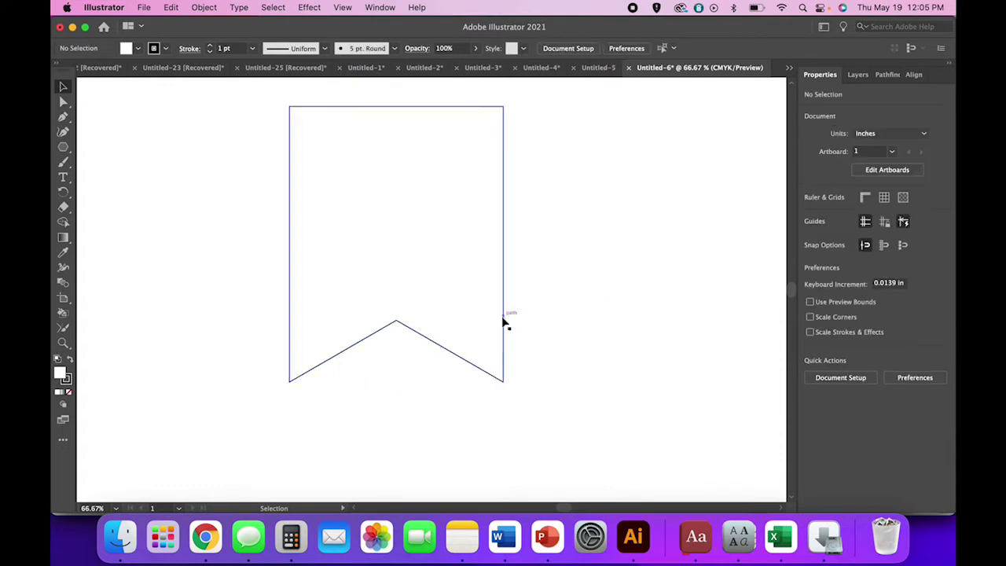
Step: Shift the banner slightly down and to the right, and add a 0.2 by 0.2 in circle beside it
mouse_move(503, 322)
mouse_down()
mouse_move(500, 374)
mouse_move(499, 341)
mouse_move(512, 337)
mouse_up()
click(595, 359)
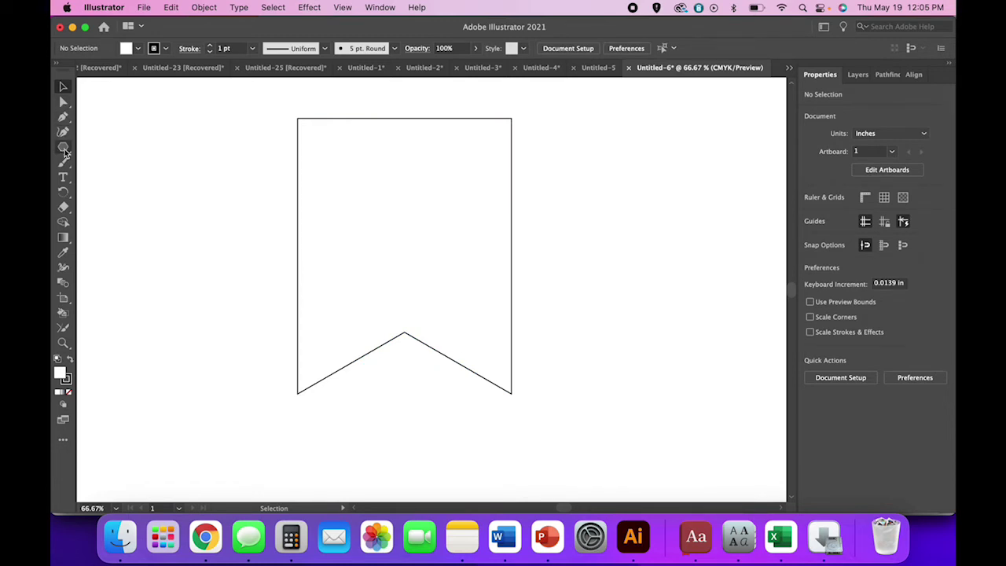
drag(64, 147, 102, 163)
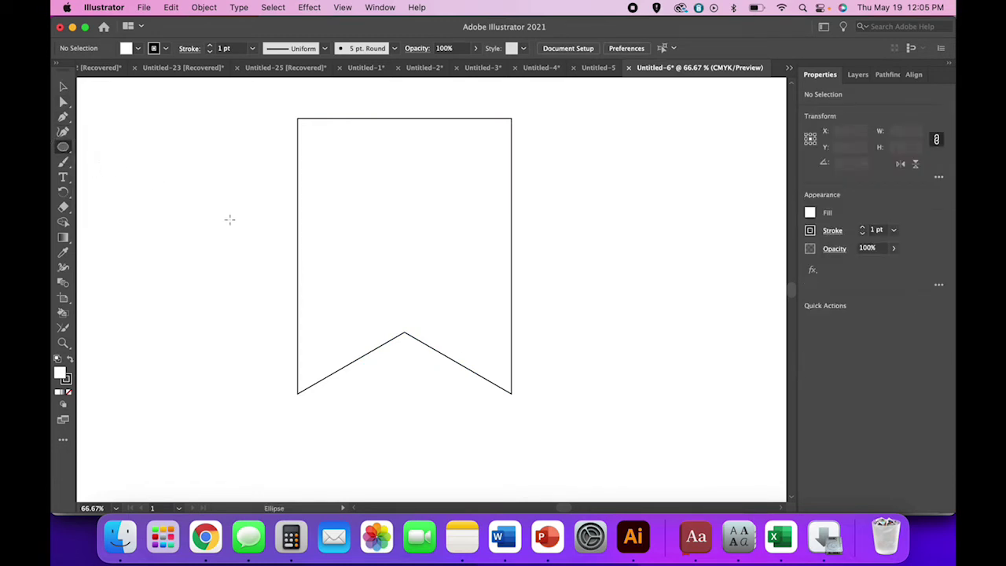
click(569, 241)
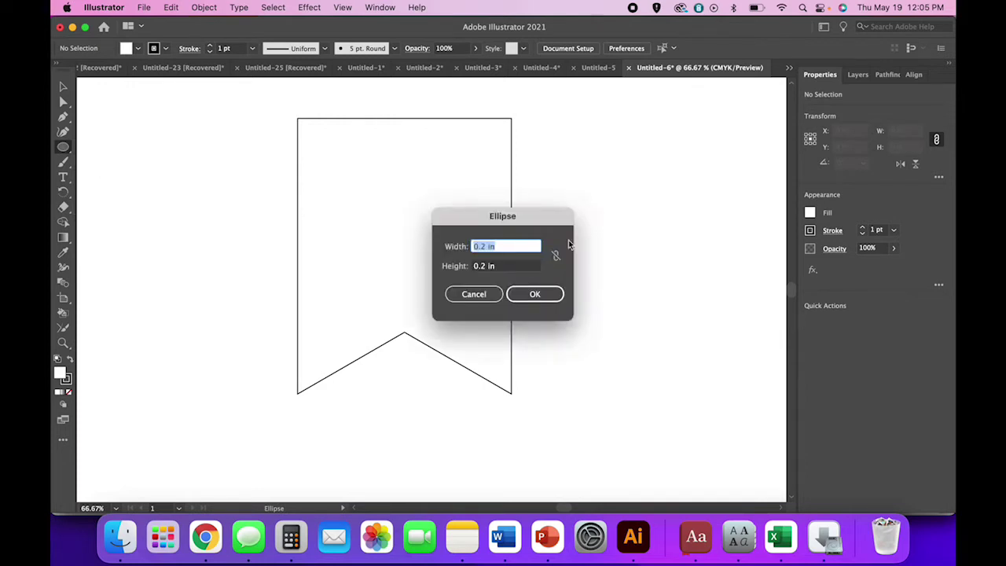
key(Return)
click(64, 85)
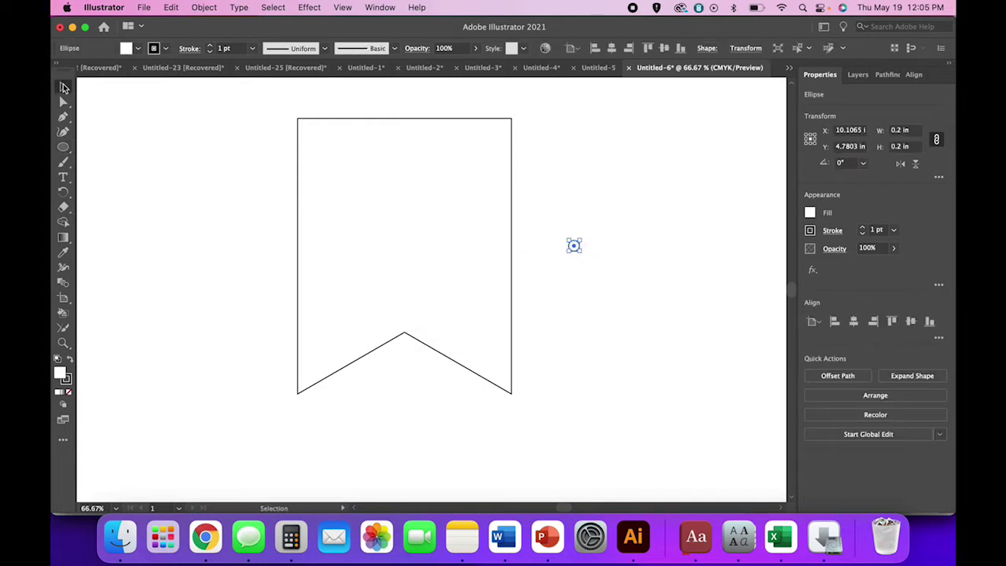
drag(574, 246, 579, 193)
key(super+minus)
key(super+minus)
click(516, 327)
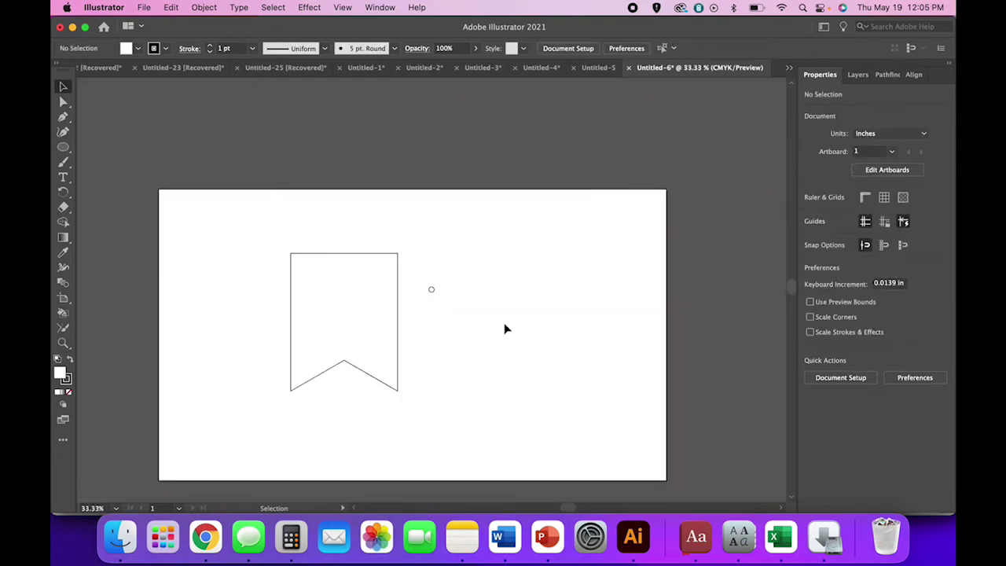
Step: Scale the banner proportionally to a width of 8 in and move it to the artboard's left side
click(436, 296)
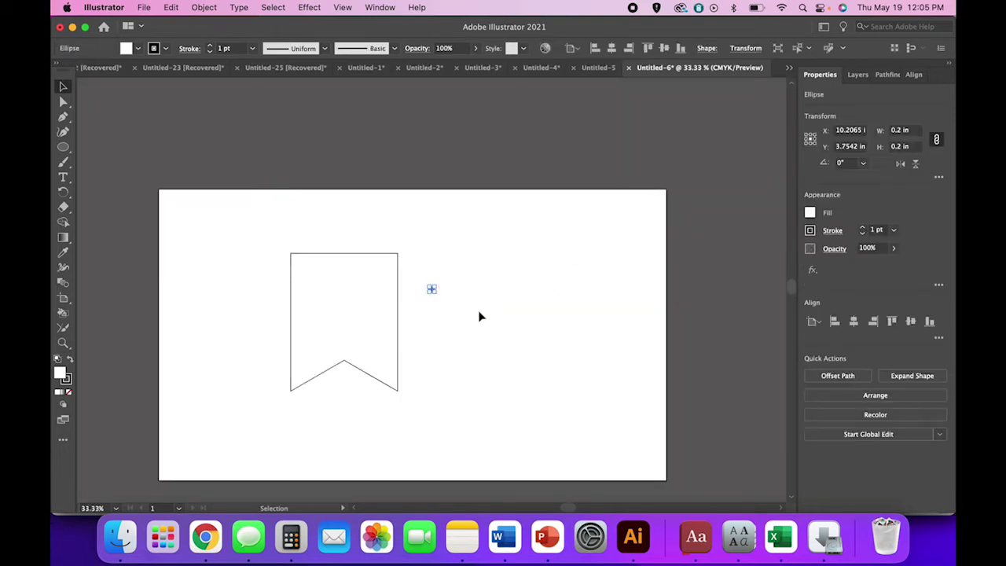
click(399, 352)
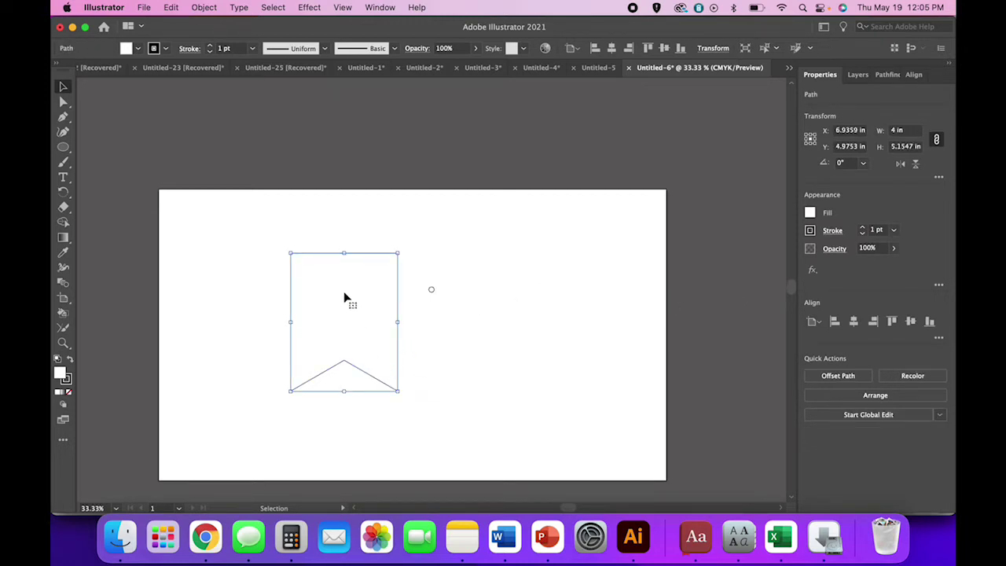
click(894, 131)
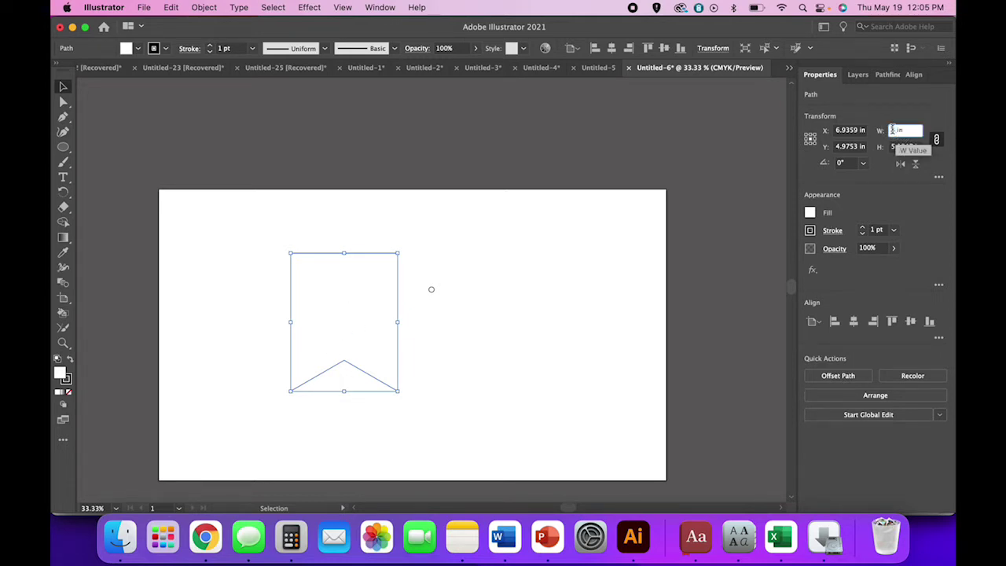
click(895, 131)
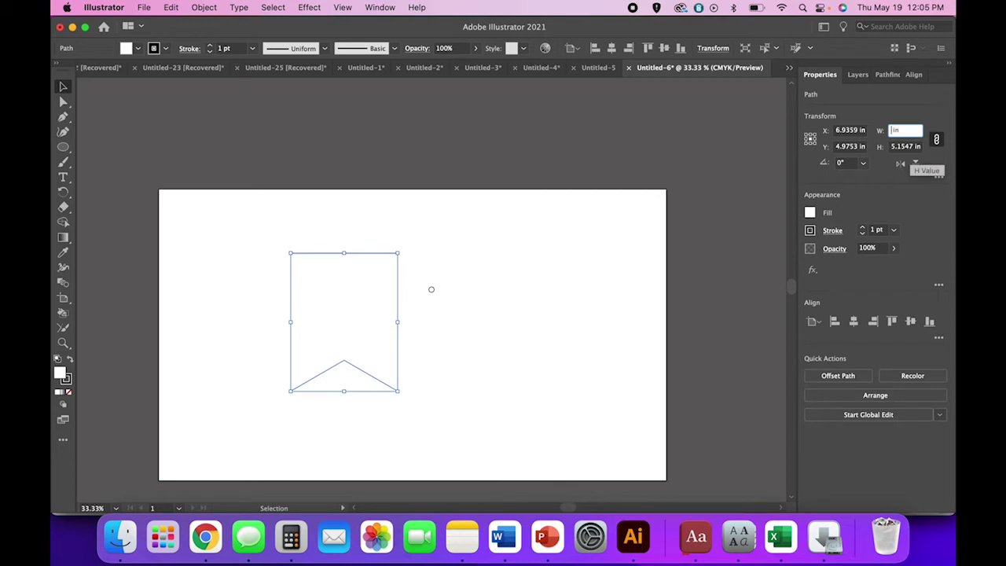
key(Return)
drag(397, 330, 322, 342)
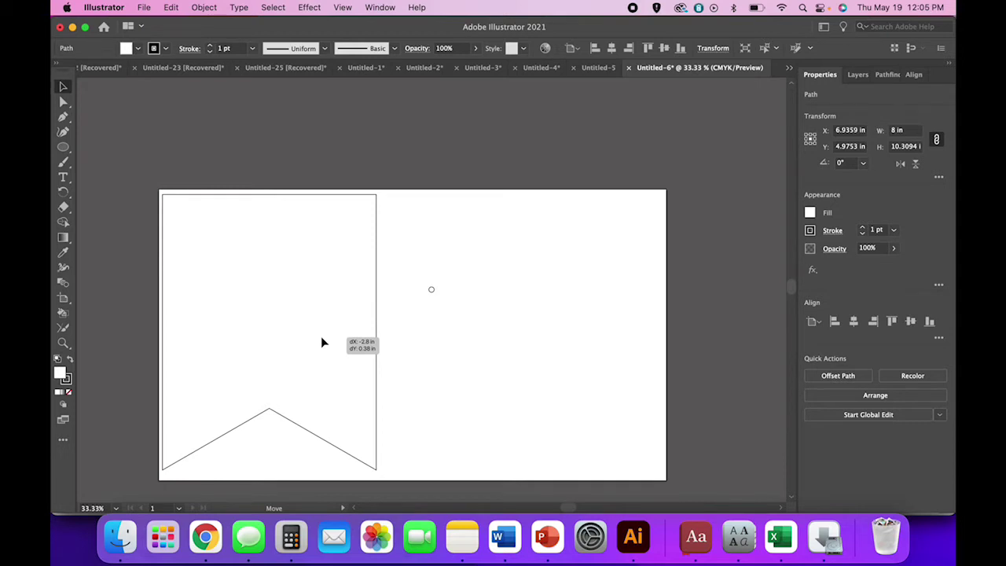
click(417, 381)
Step: Set the banner's height to 10 in with its proportions kept
click(376, 393)
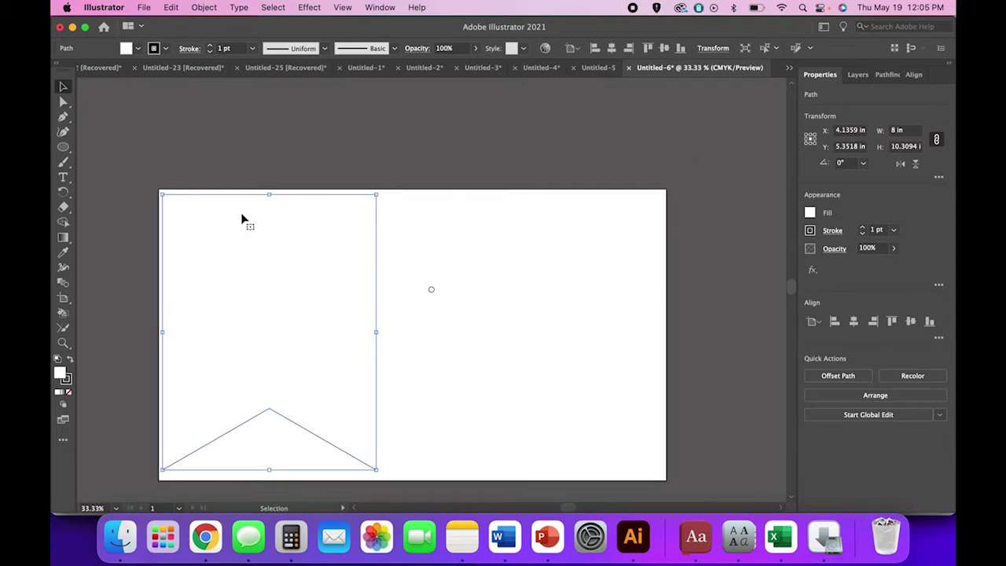
click(906, 147)
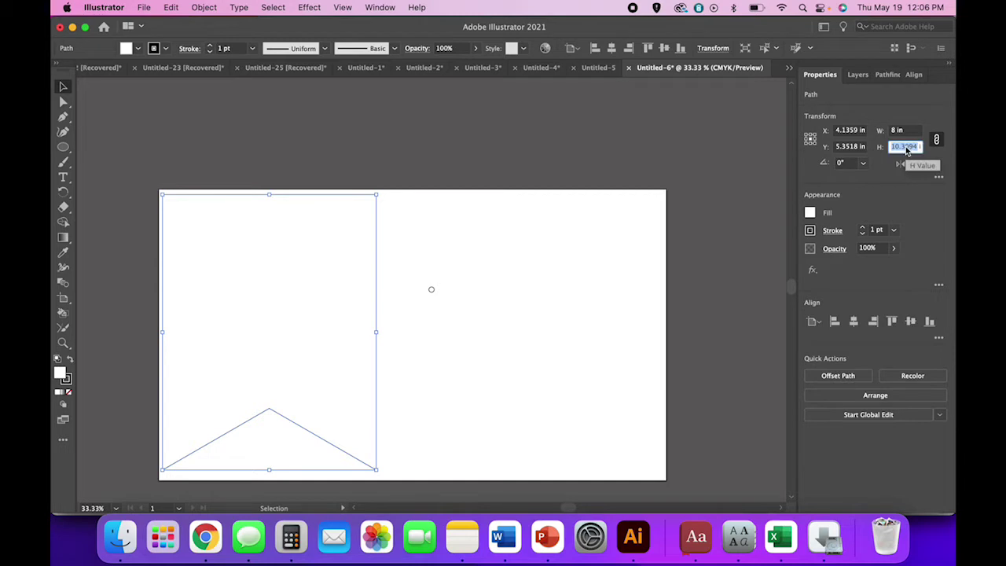
text(10)
key(Tab)
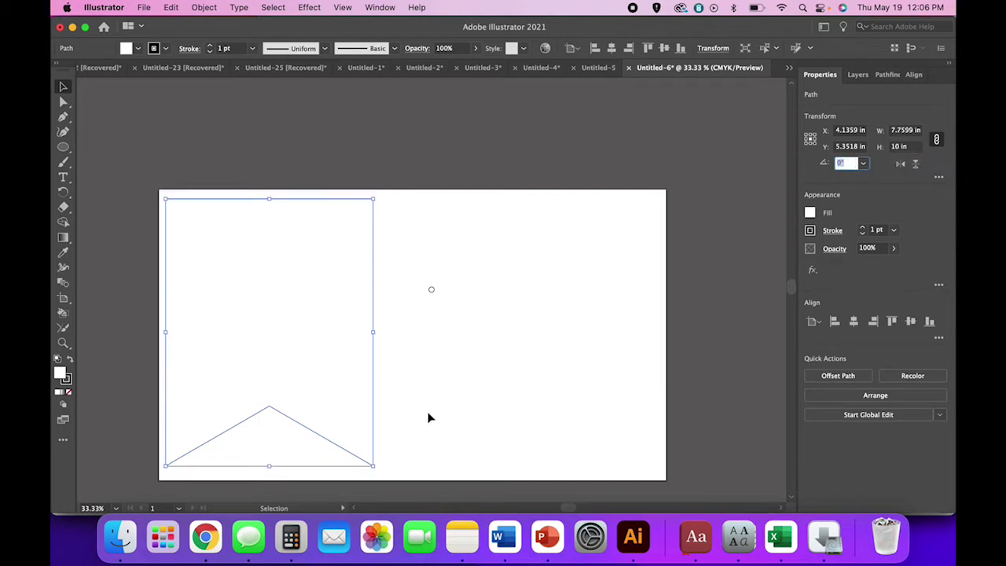
click(464, 419)
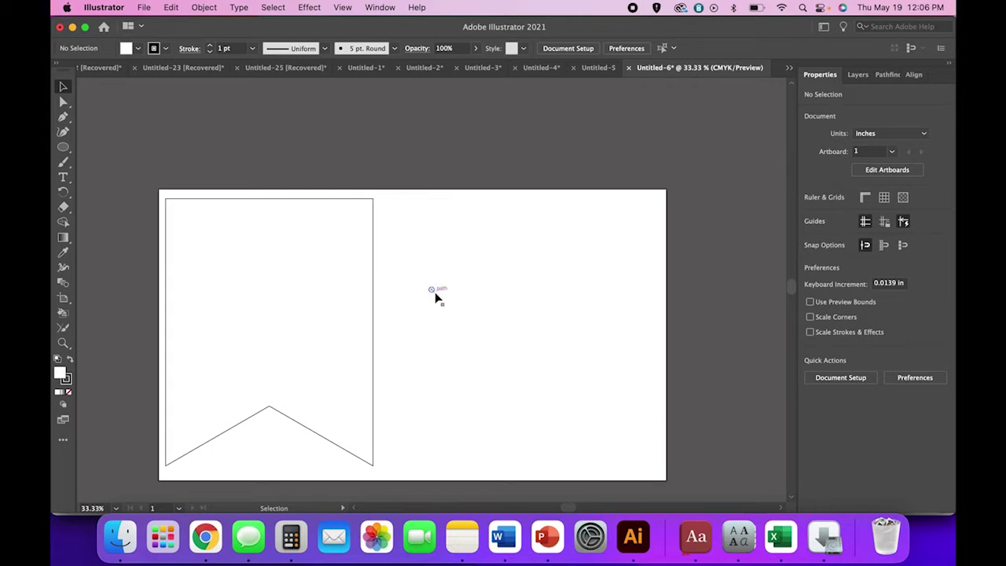
Step: Move the small circle farther from the banner and set the banner's fill to None
drag(435, 291, 489, 252)
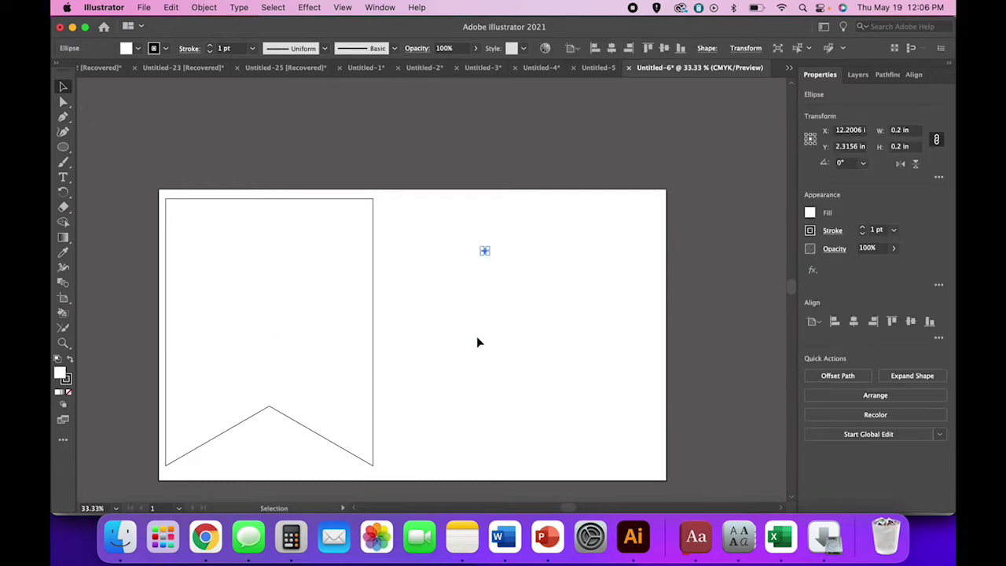
click(369, 345)
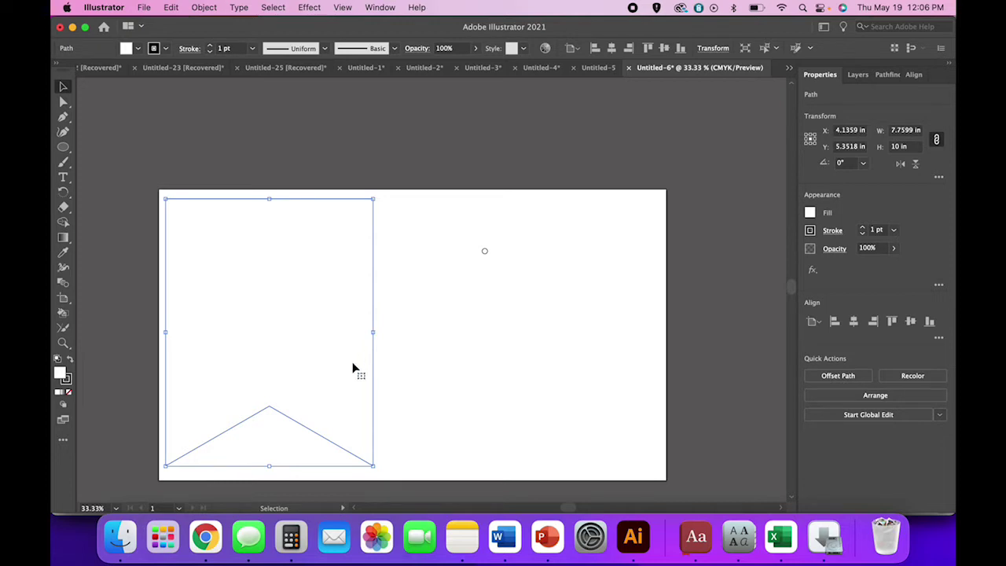
click(137, 49)
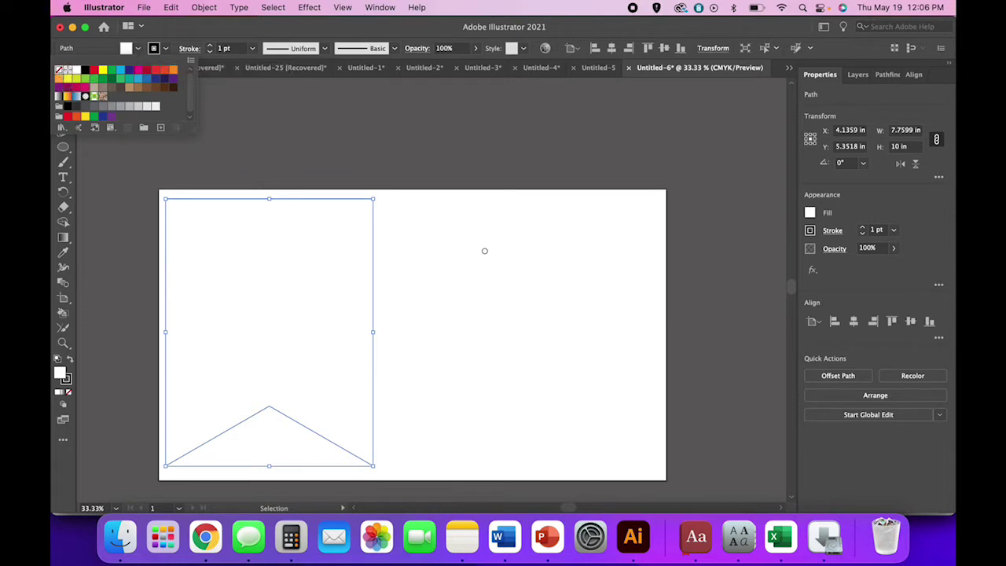
click(59, 71)
click(139, 49)
click(415, 295)
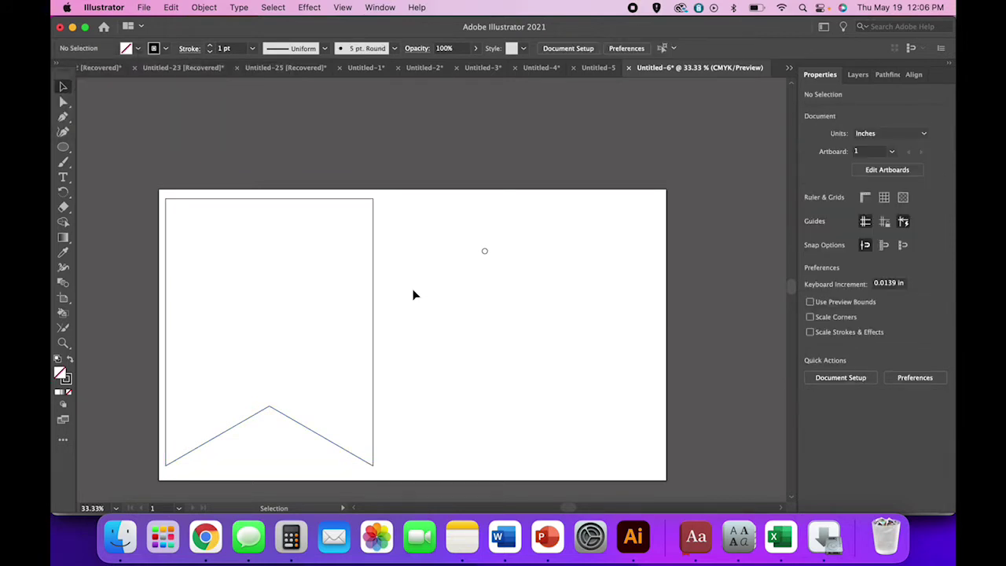
Step: Set the small circle's fill to None and place it inside the banner's upper-left corner
drag(483, 249, 488, 254)
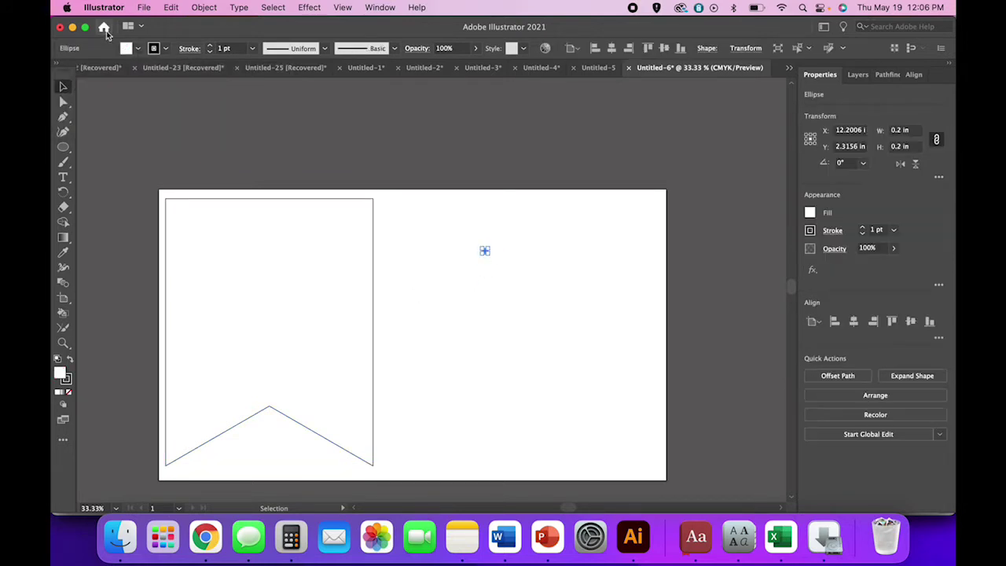
click(138, 49)
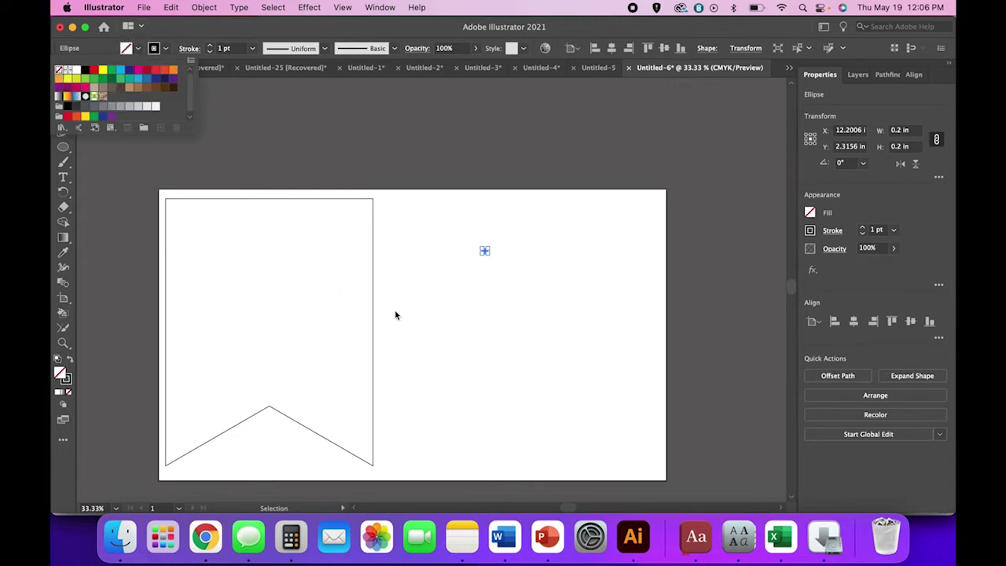
click(411, 322)
click(414, 325)
drag(487, 260, 506, 337)
drag(485, 251, 198, 217)
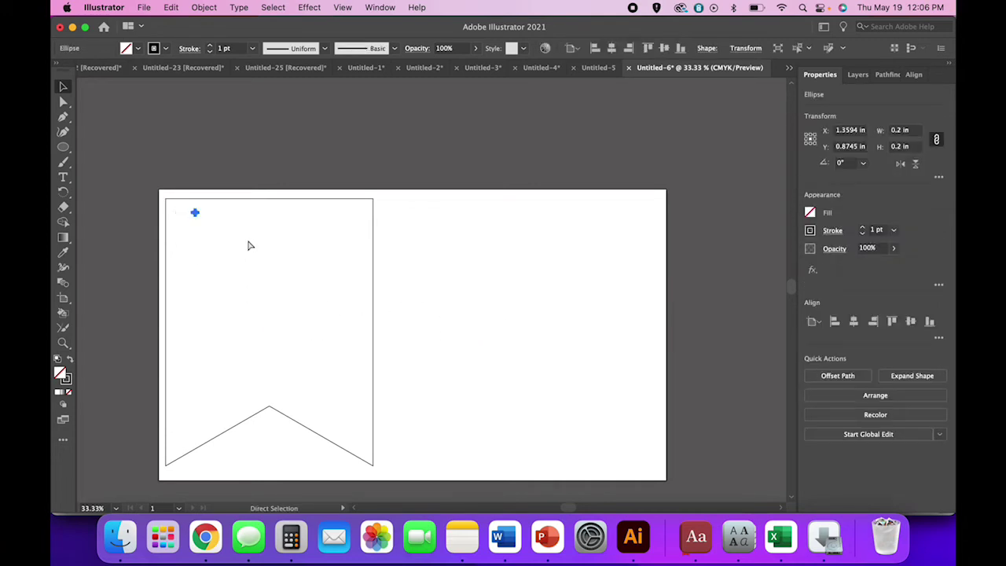
Step: Duplicate the circle and place the copy in the banner's upper-right corner, level with the first
key(super+c)
key(super+v)
key(super+equal)
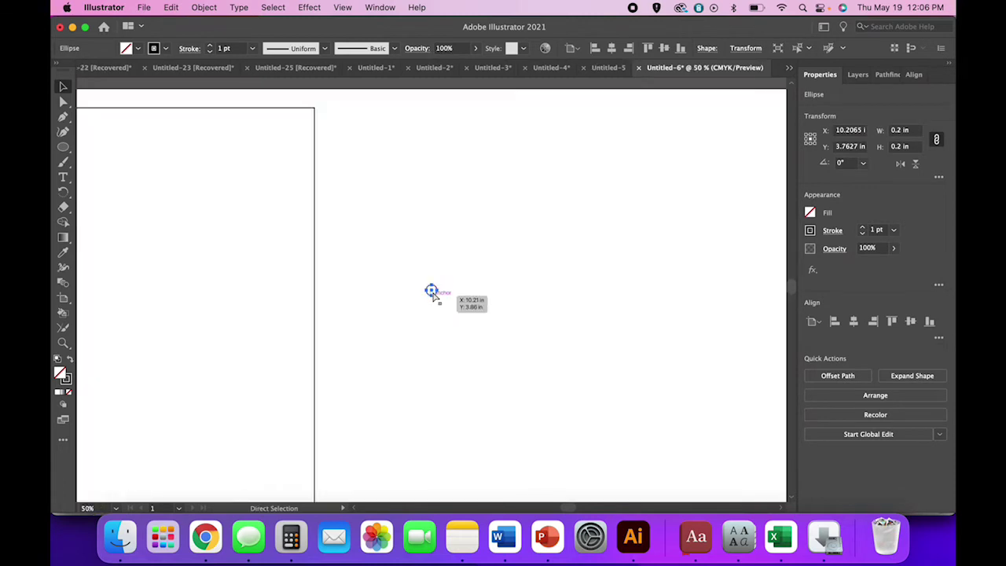
drag(658, 303, 488, 149)
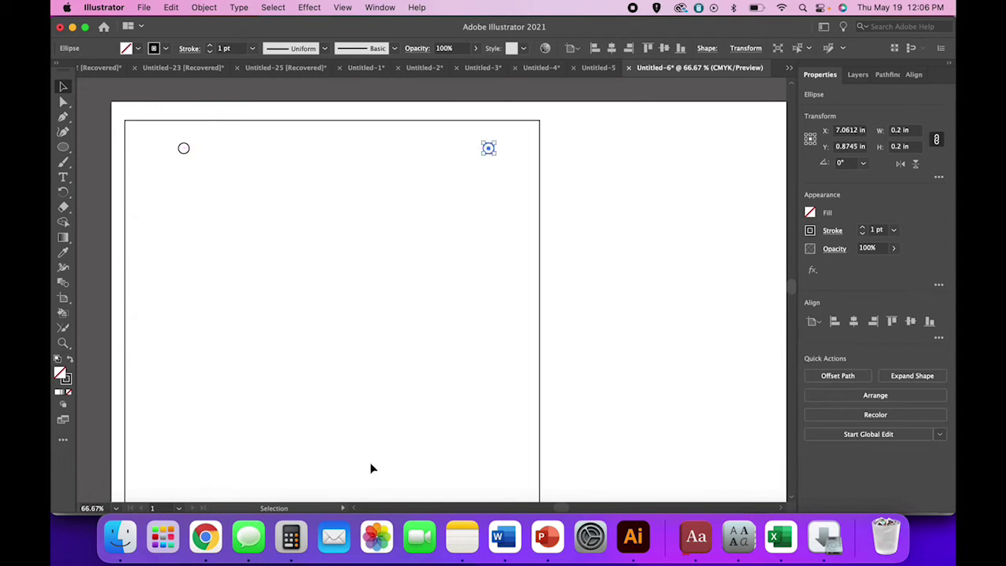
key(super+minus)
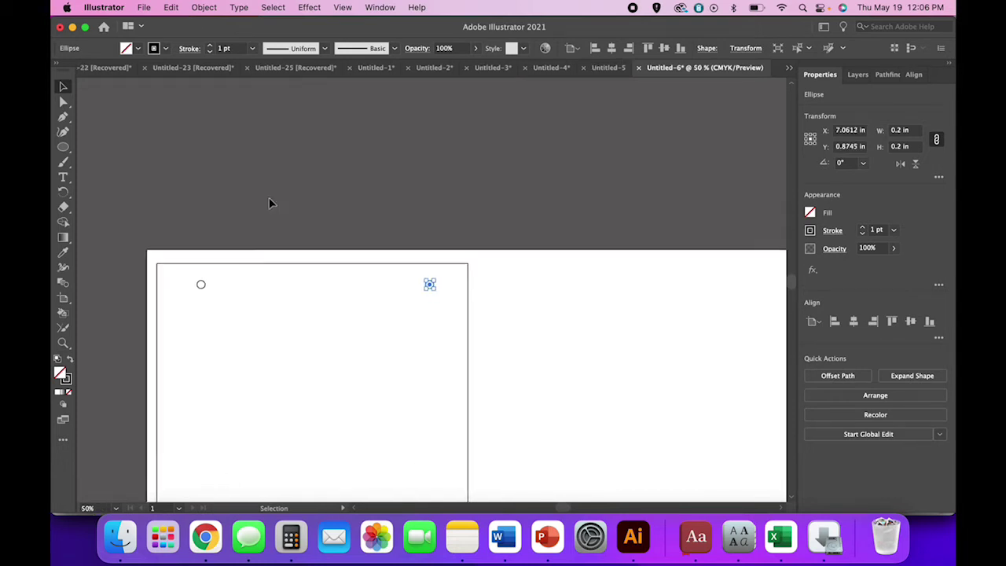
scroll(270, 204, down, 5)
click(319, 222)
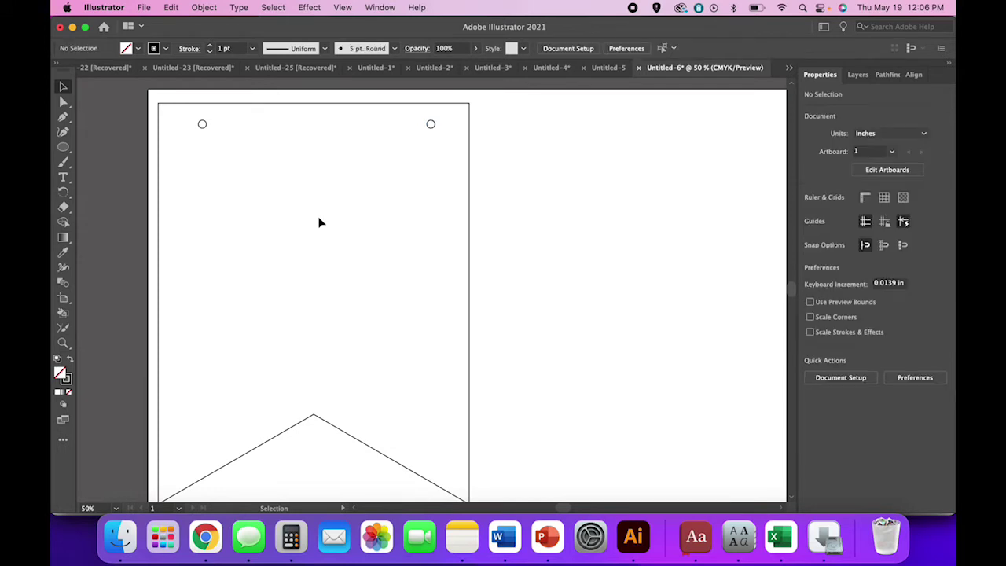
Step: Align the two circles by their vertical centers and group them
click(431, 126)
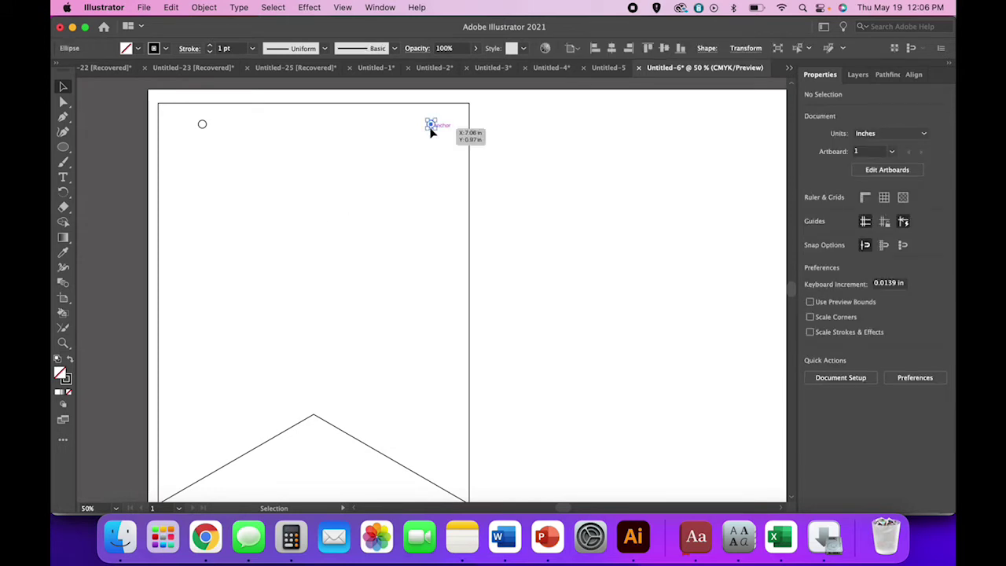
shift+click(203, 126)
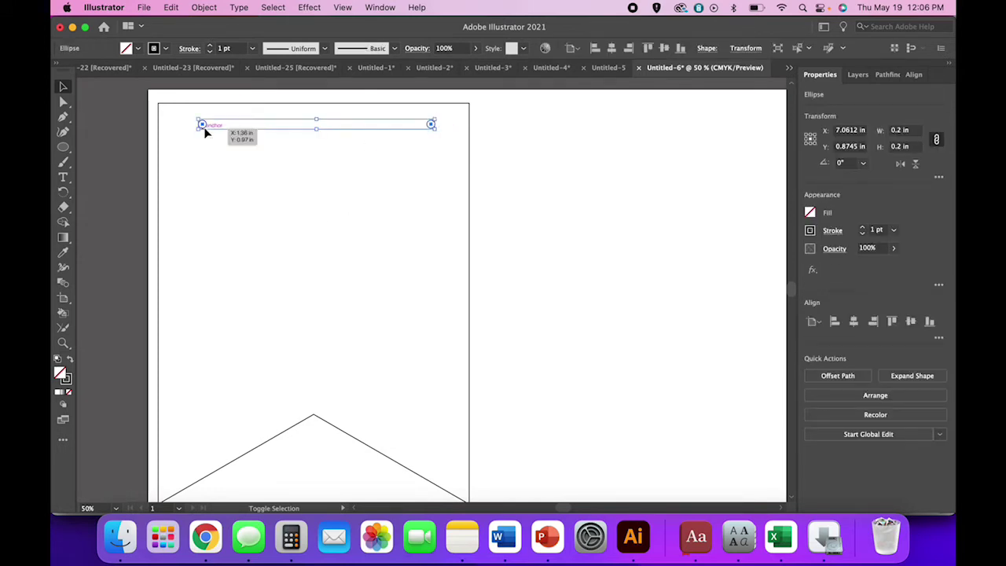
click(912, 324)
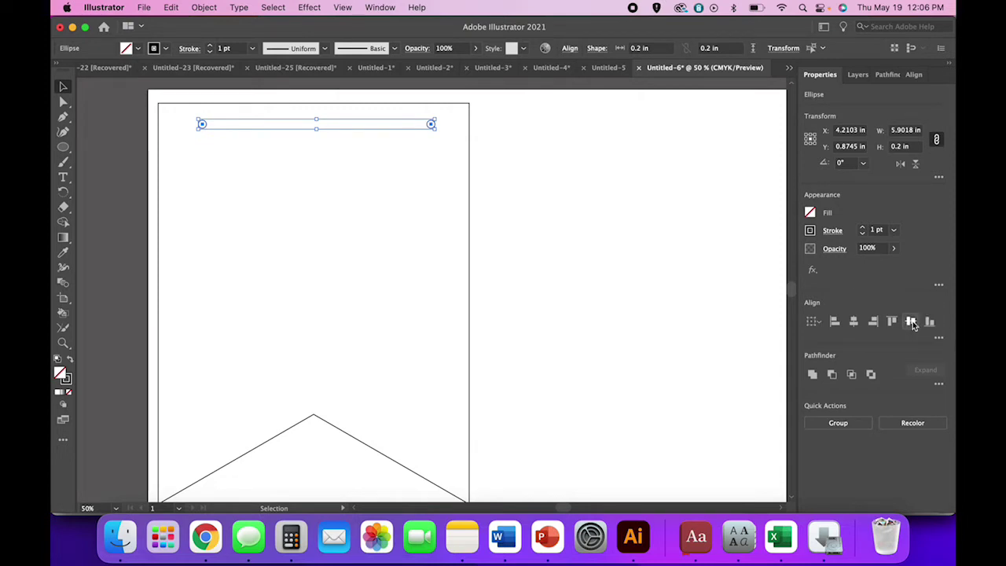
click(204, 7)
click(203, 74)
click(541, 236)
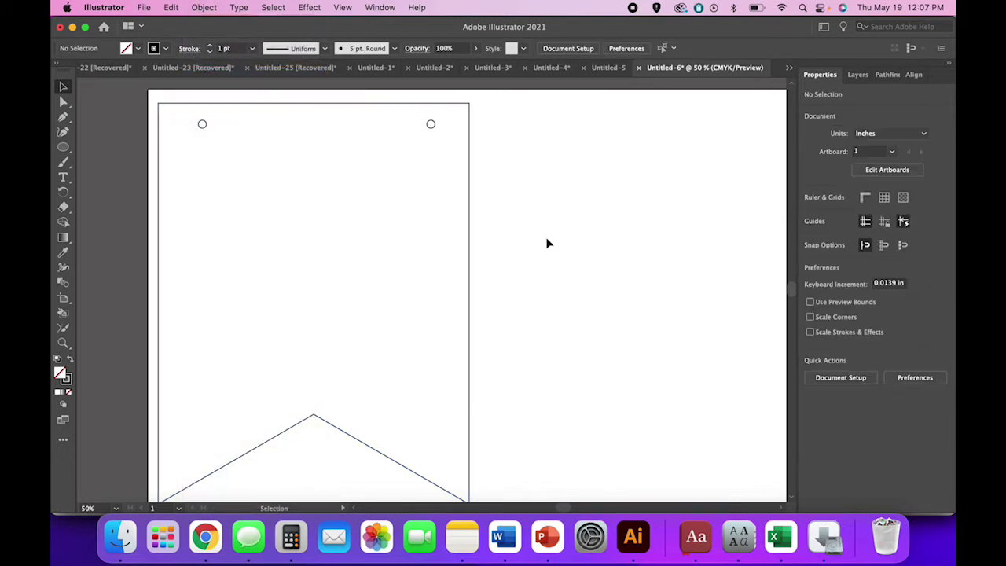
Step: Center the circle group and the banner horizontally on each other
drag(546, 240, 512, 256)
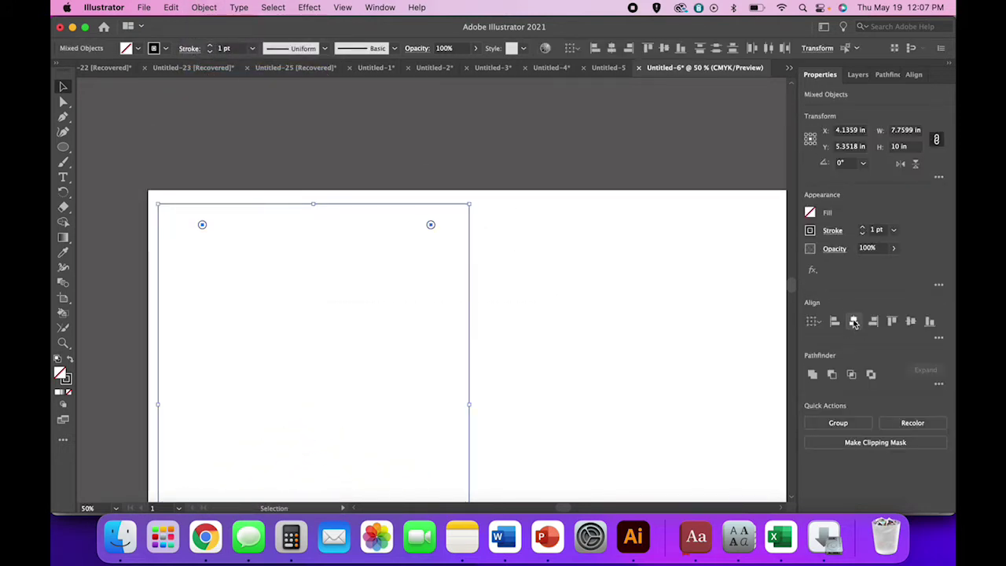
click(854, 322)
click(596, 324)
scroll(472, 315, down, 2)
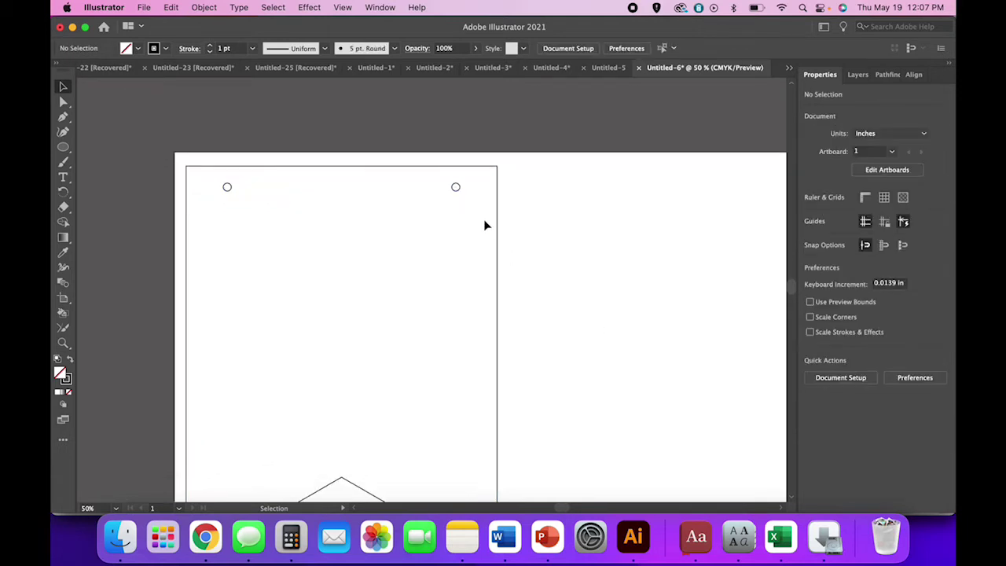
Step: Move the circle group up closer to the banner's top edge, to a Y position of about 0.74 in
scroll(487, 226, down, 3)
key(super+minus)
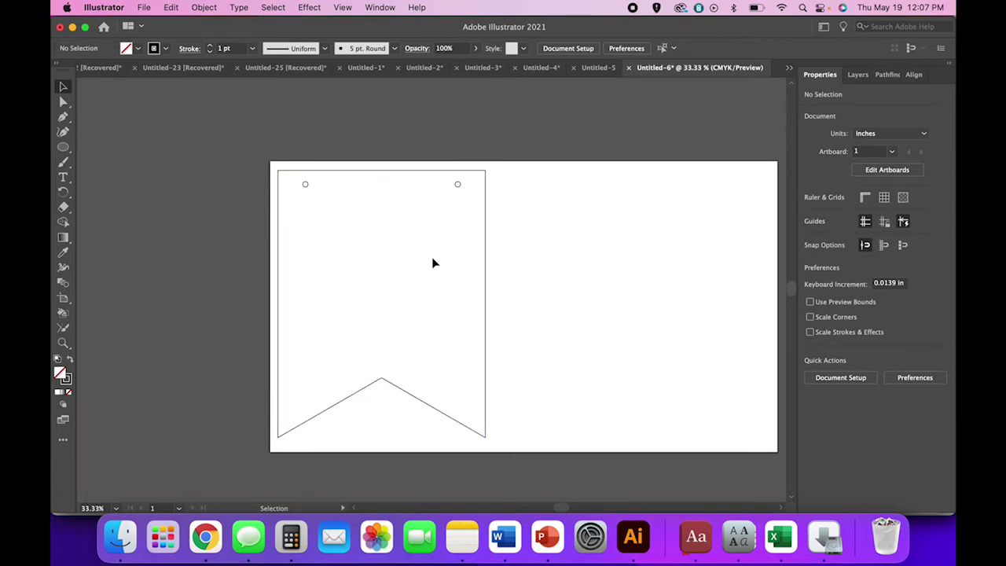
click(445, 187)
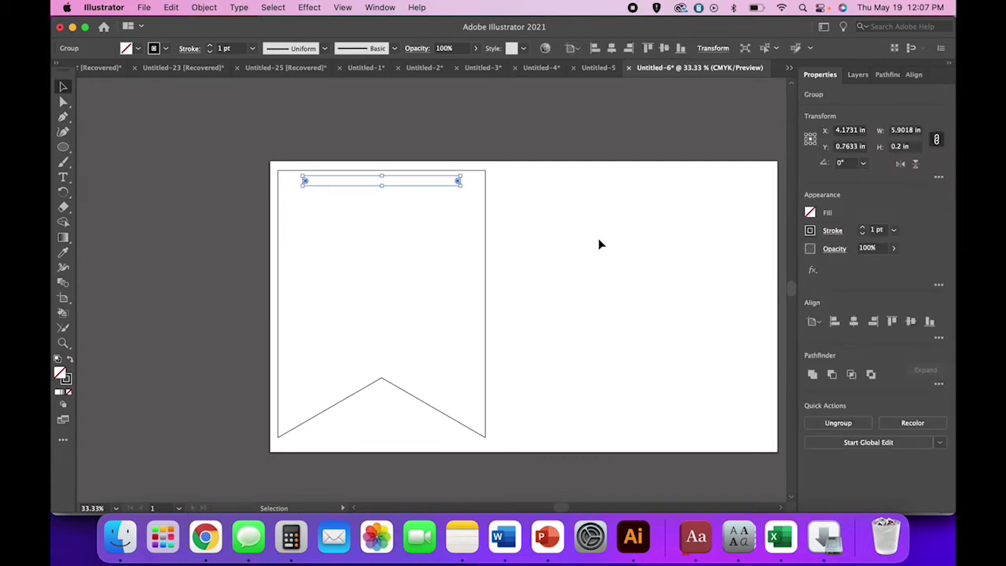
click(558, 246)
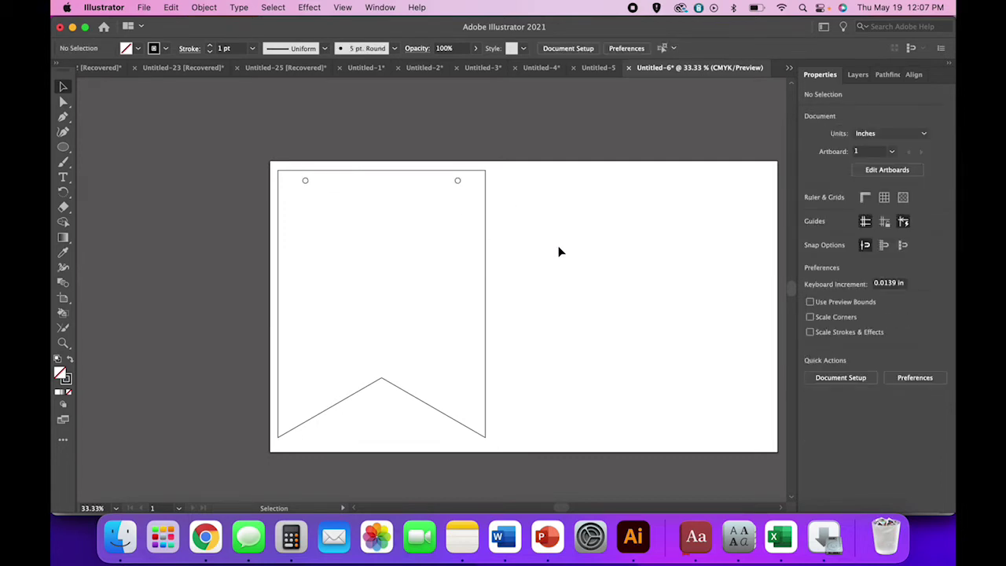
click(486, 252)
click(521, 263)
drag(458, 183, 457, 180)
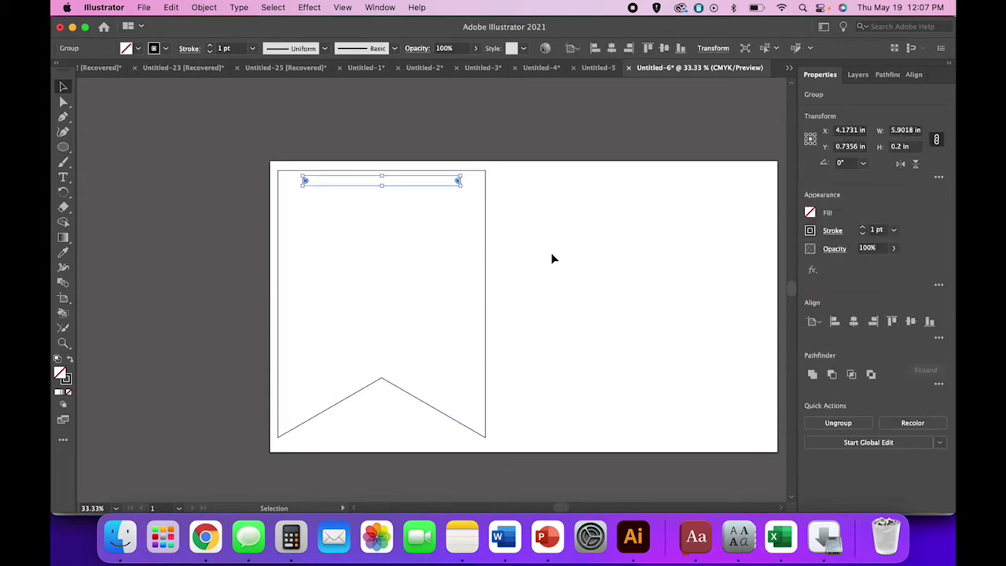
Step: Give the banner and circle group a solid black fill and subtract the circles from the banner with Minus Front
click(544, 271)
drag(532, 296, 220, 162)
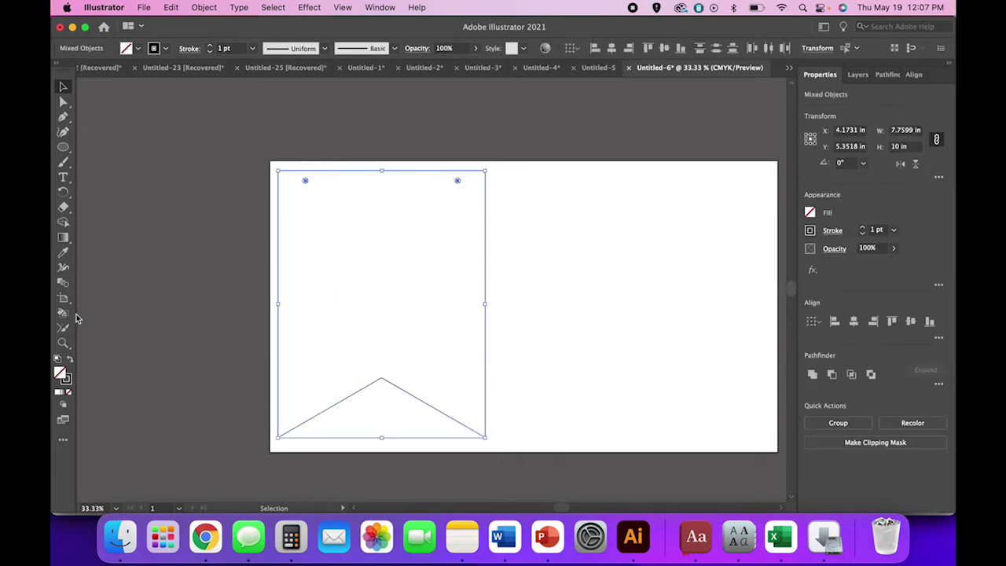
click(70, 358)
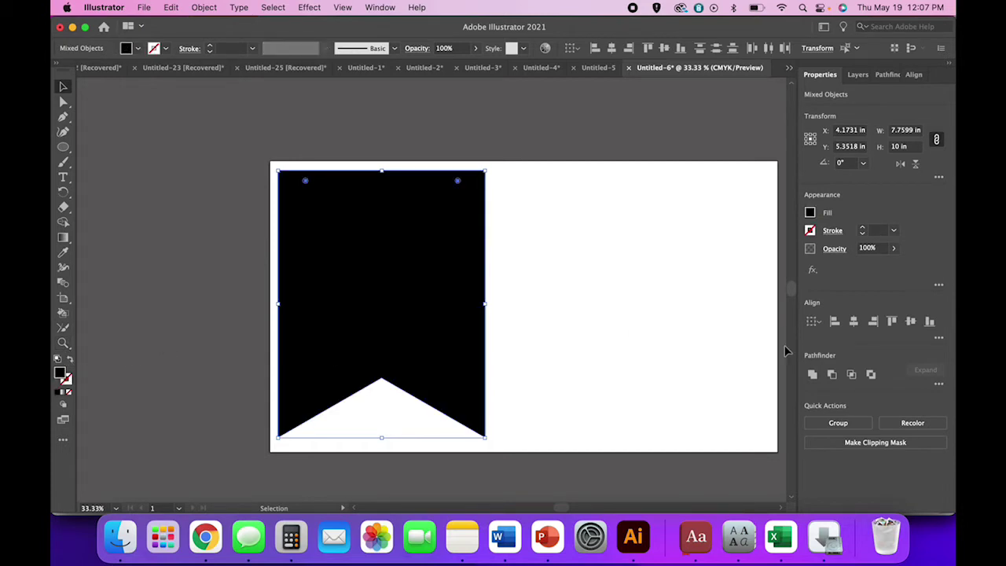
click(835, 376)
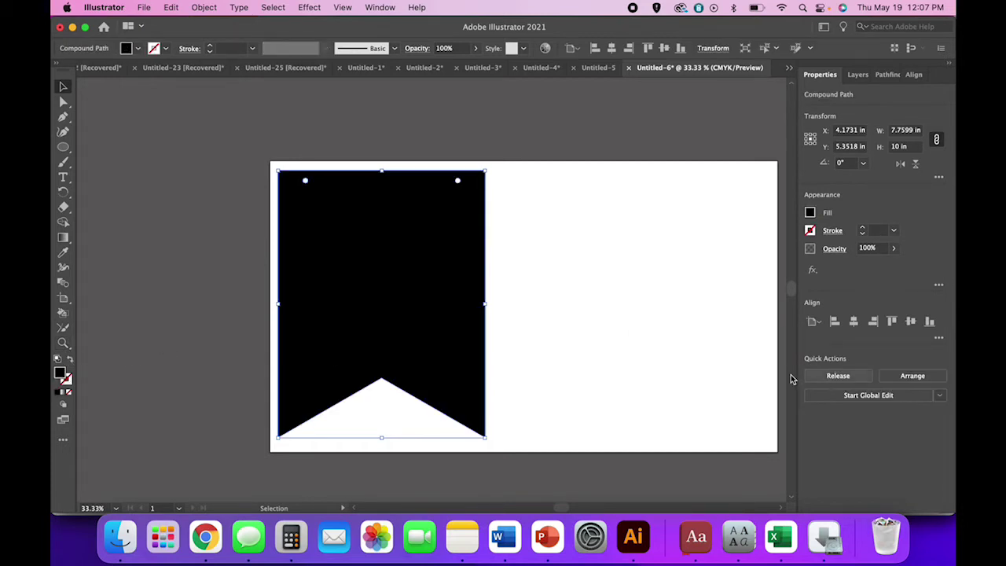
key(super+equal)
key(super+equal)
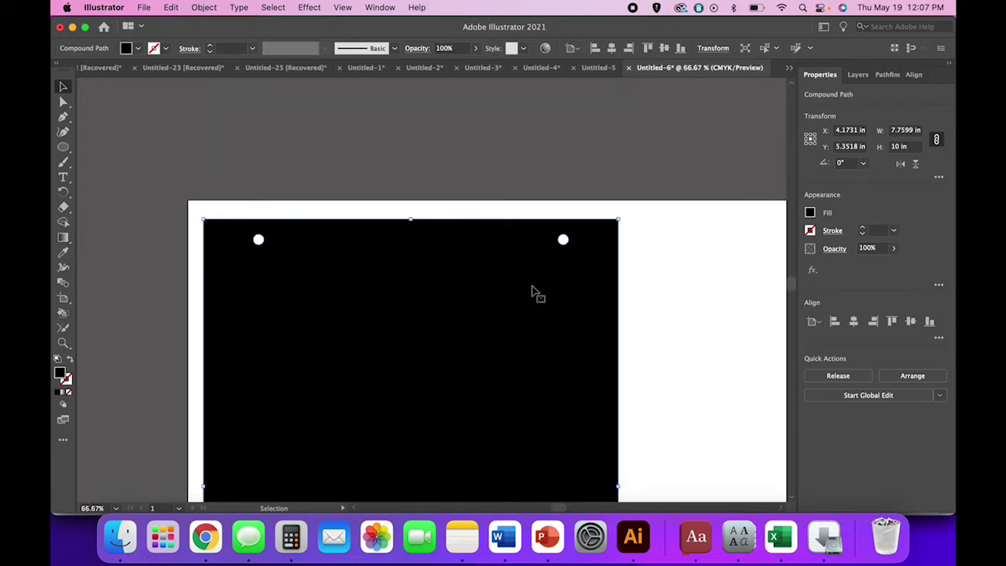
Step: Swap the punched banner's fill and stroke back to a 1 pt black outline with no fill, and deselect it
click(69, 359)
click(679, 362)
key(super+minus)
key(super+minus)
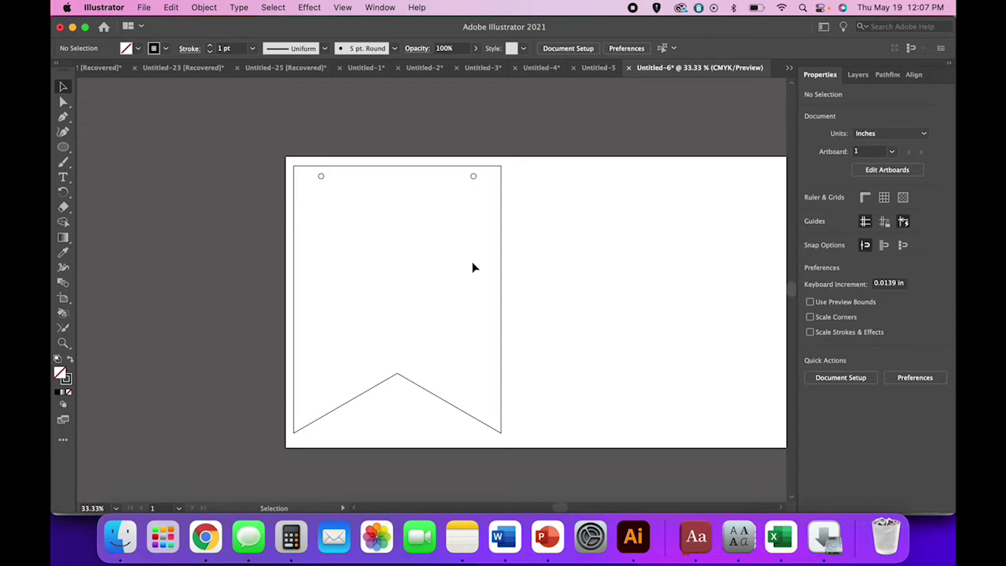
mouse_move(502, 261)
mouse_down()
mouse_move(543, 288)
mouse_move(500, 259)
mouse_up()
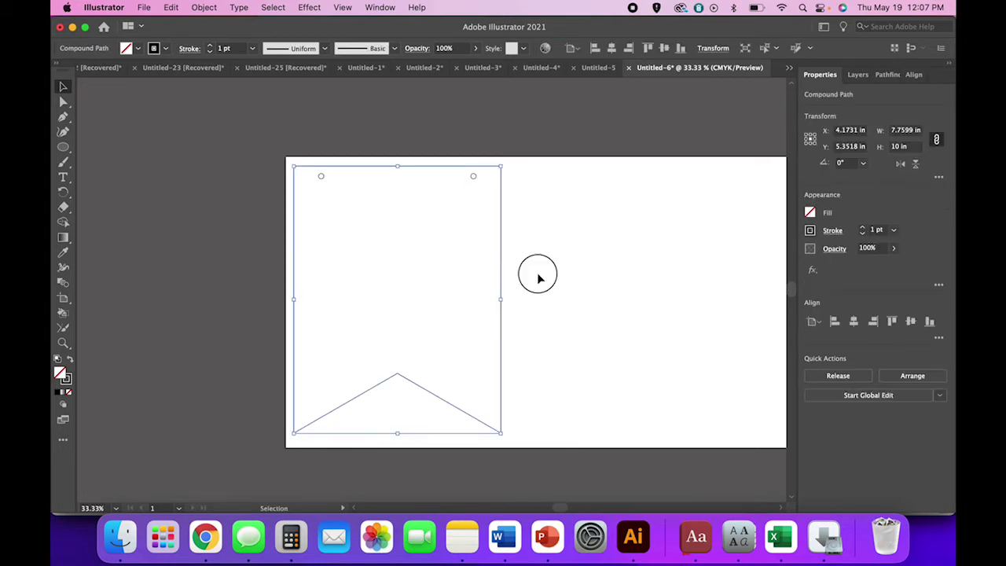
click(539, 278)
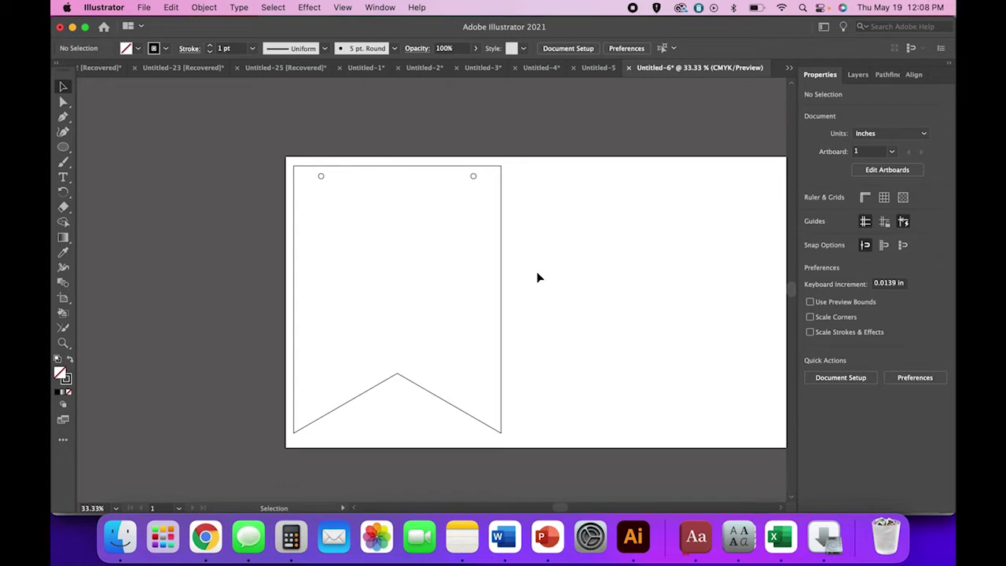
scroll(538, 277, right, 5)
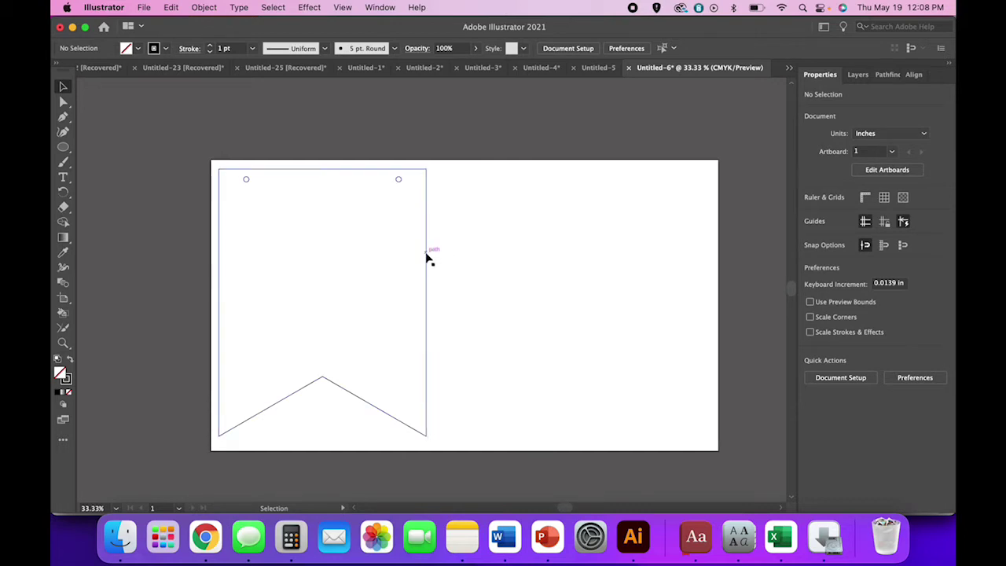
click(426, 259)
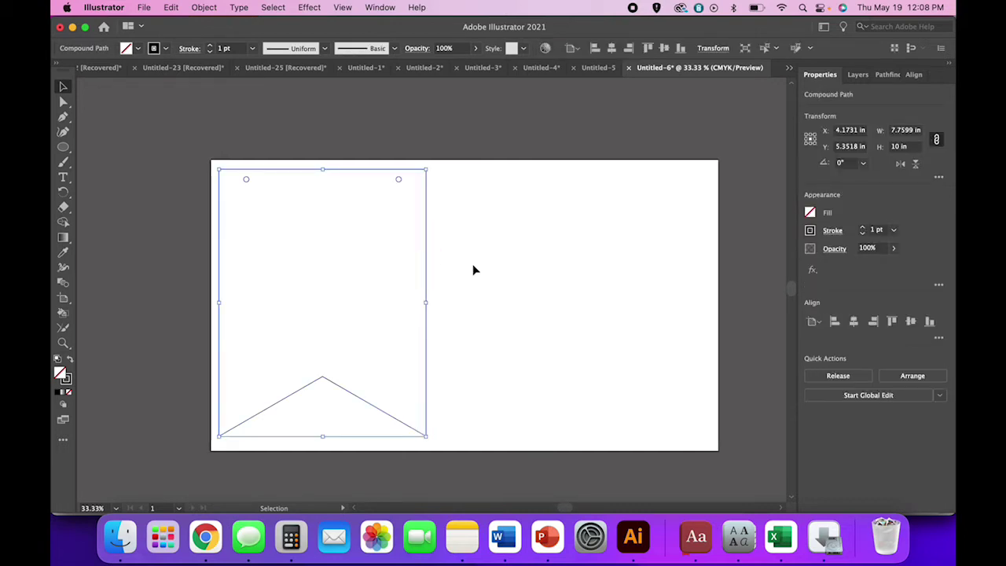
click(473, 270)
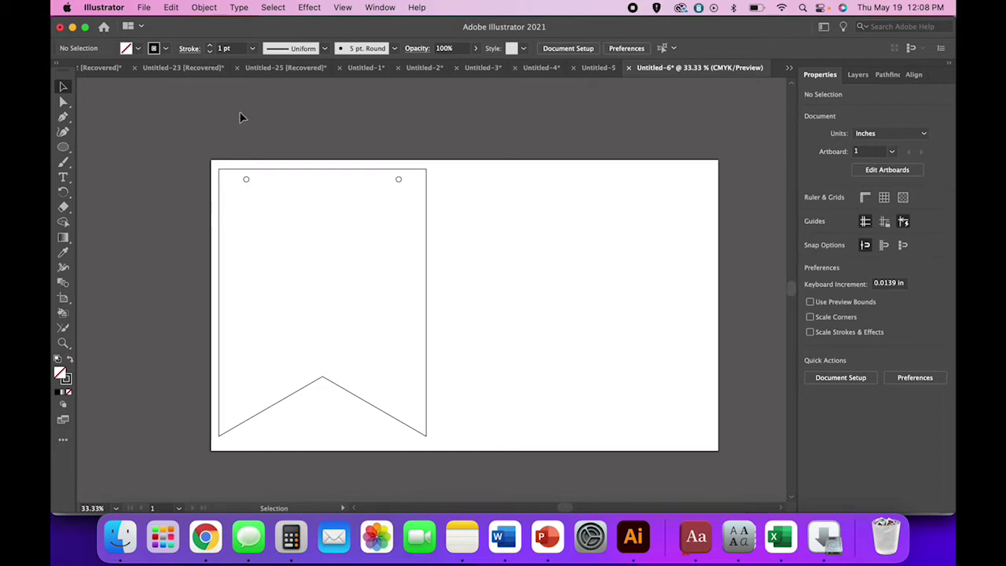
Step: Create a circle 3 in wide and 3 in high on the empty artboard area beside the banner
click(63, 147)
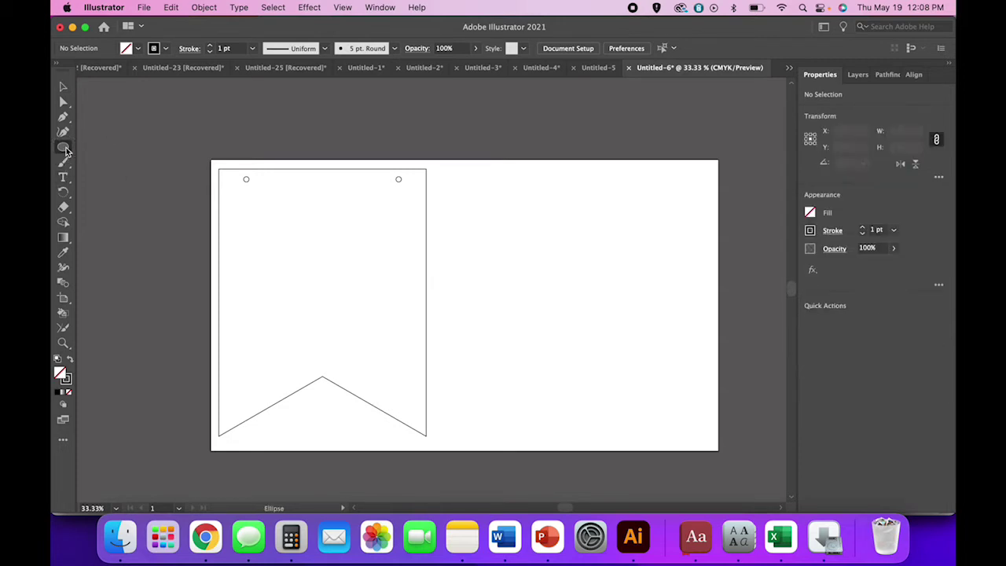
click(541, 270)
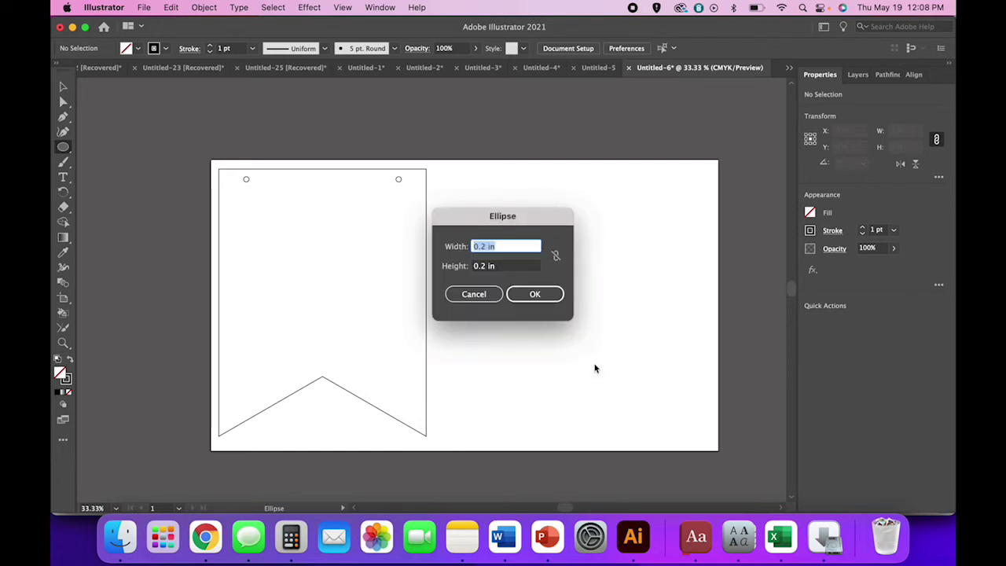
text(3)
key(Tab)
text(3)
key(Return)
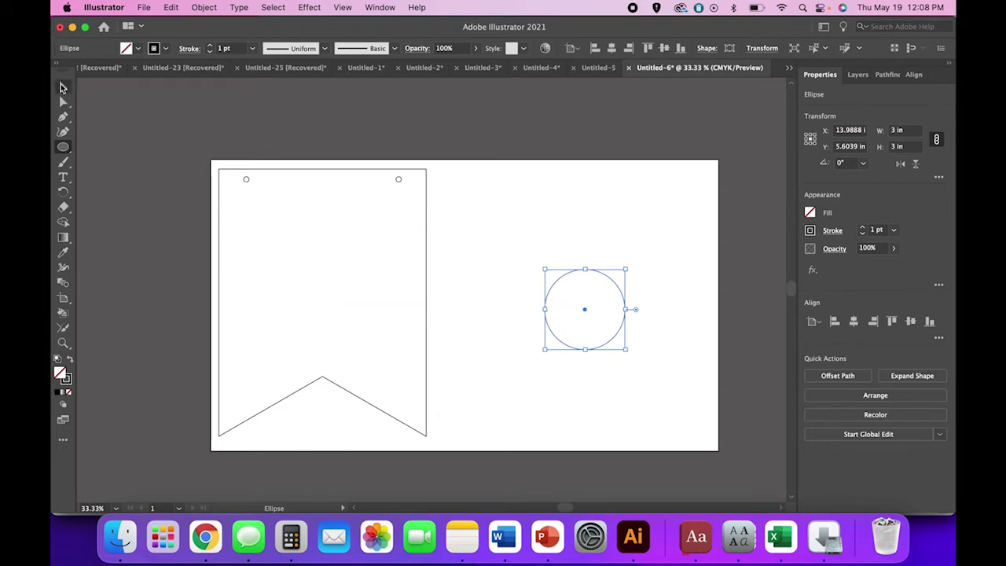
Step: Resize the circle to 5 in and test its fit inside the banner before returning it to the empty area
click(63, 88)
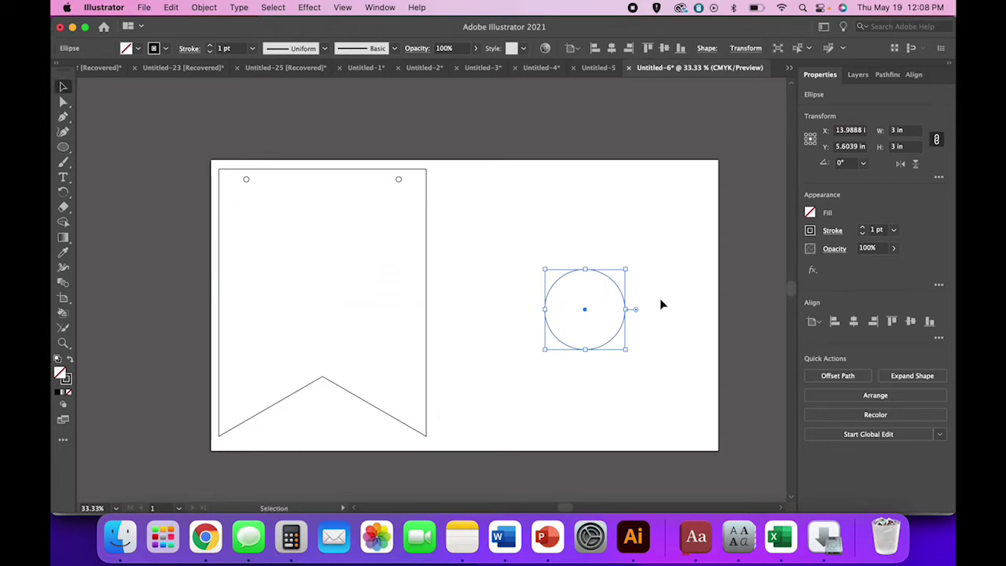
click(904, 131)
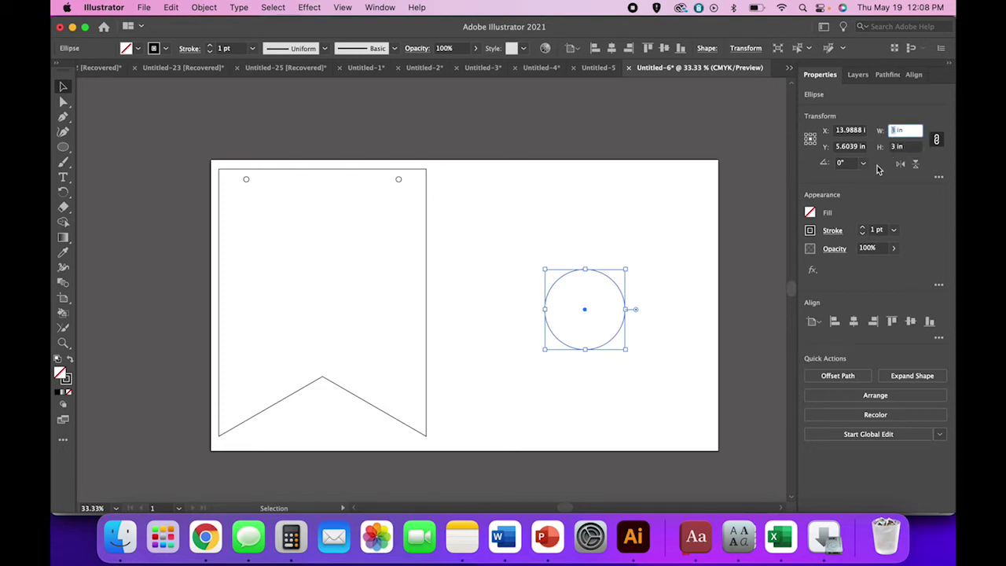
text(5)
key(Tab)
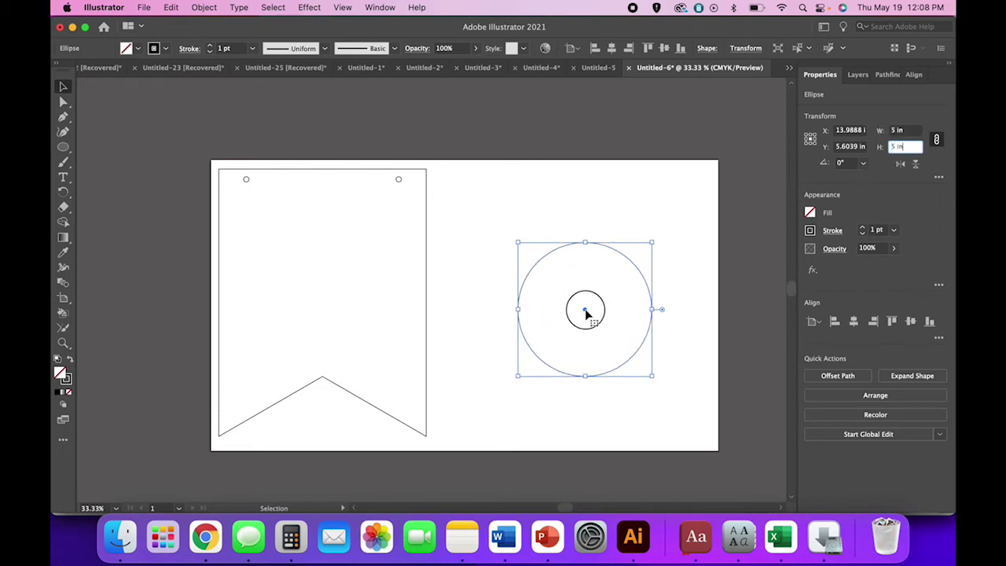
drag(586, 313, 326, 280)
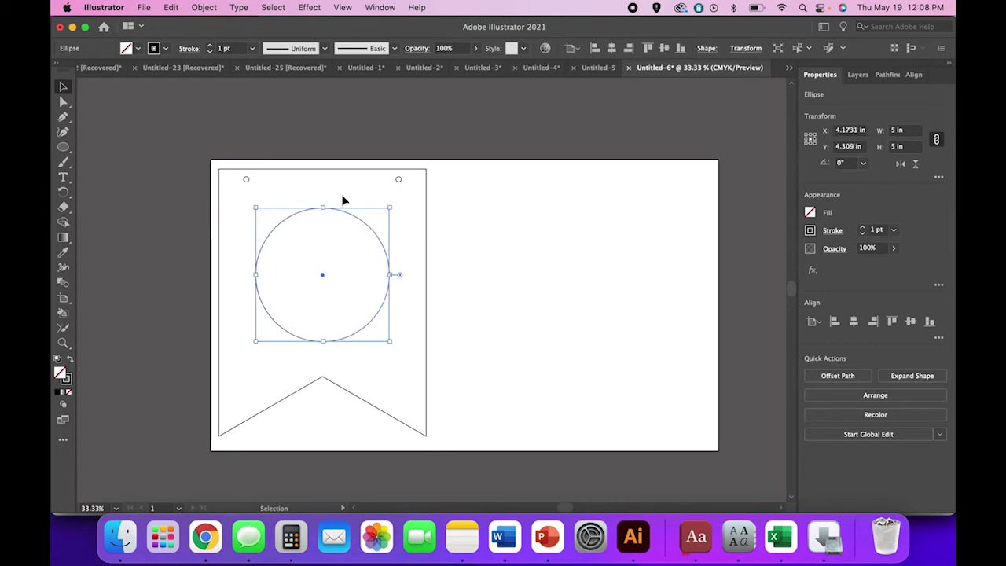
drag(324, 279, 594, 284)
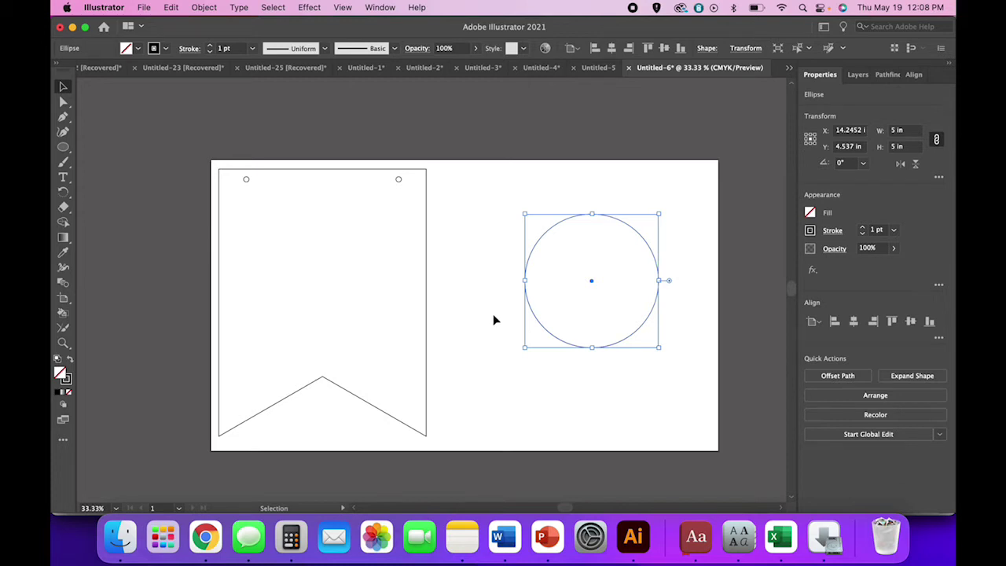
Step: Start type on a path along the circle's outline, beginning at its upper-left side
click(64, 179)
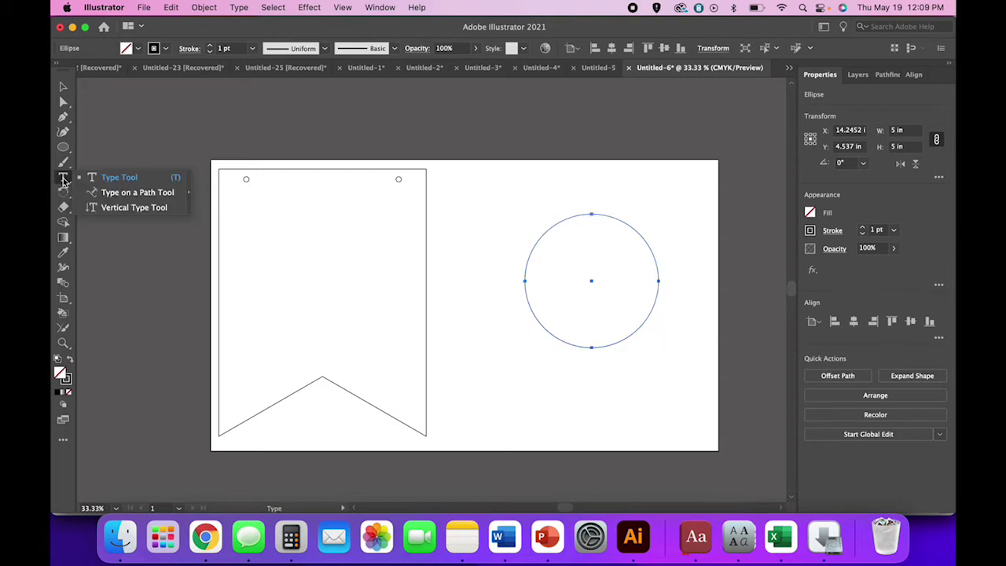
click(120, 193)
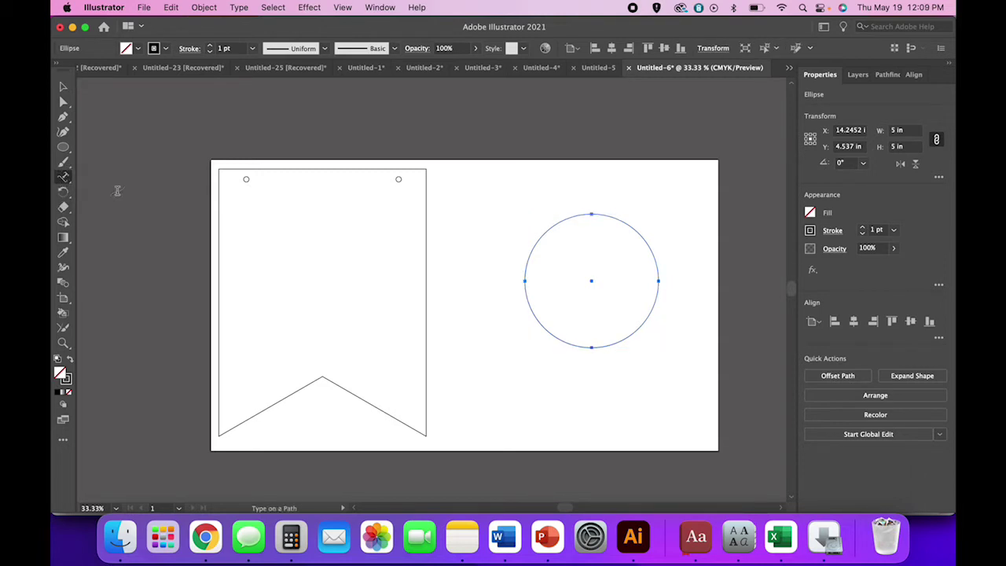
click(532, 250)
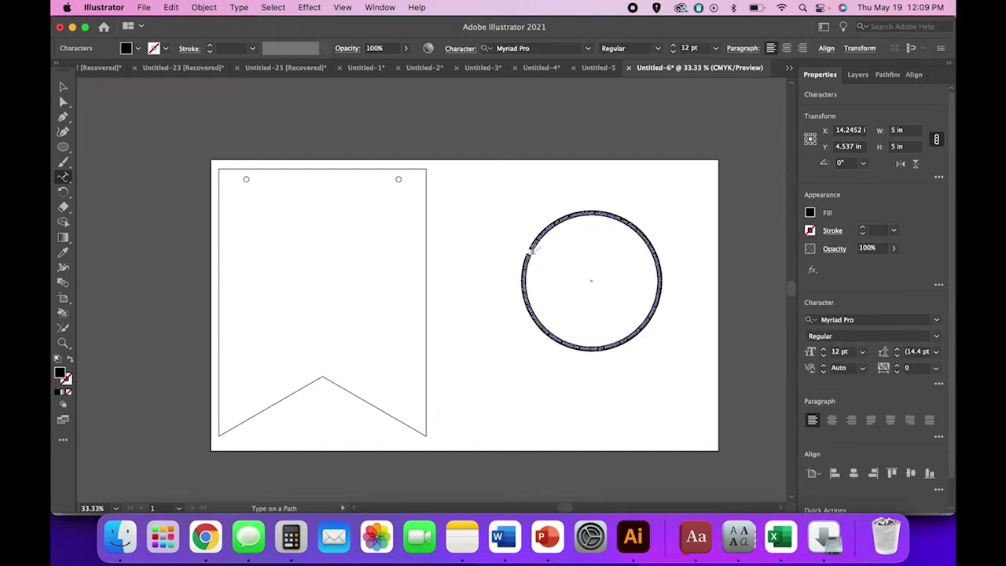
key(super+equal)
key(super+equal)
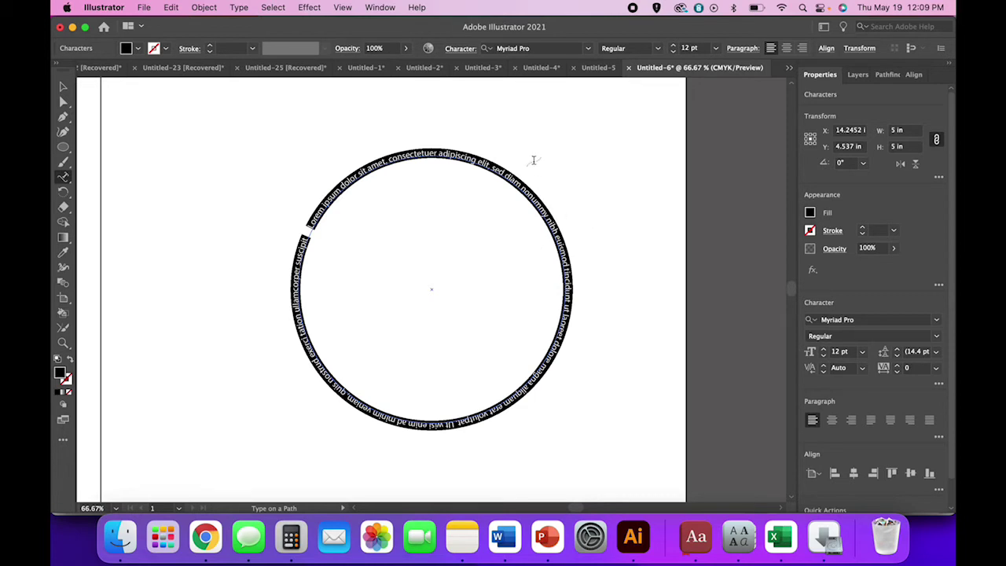
Step: Change the placeholder path text's font to Montharo Regular
click(588, 50)
text(m)
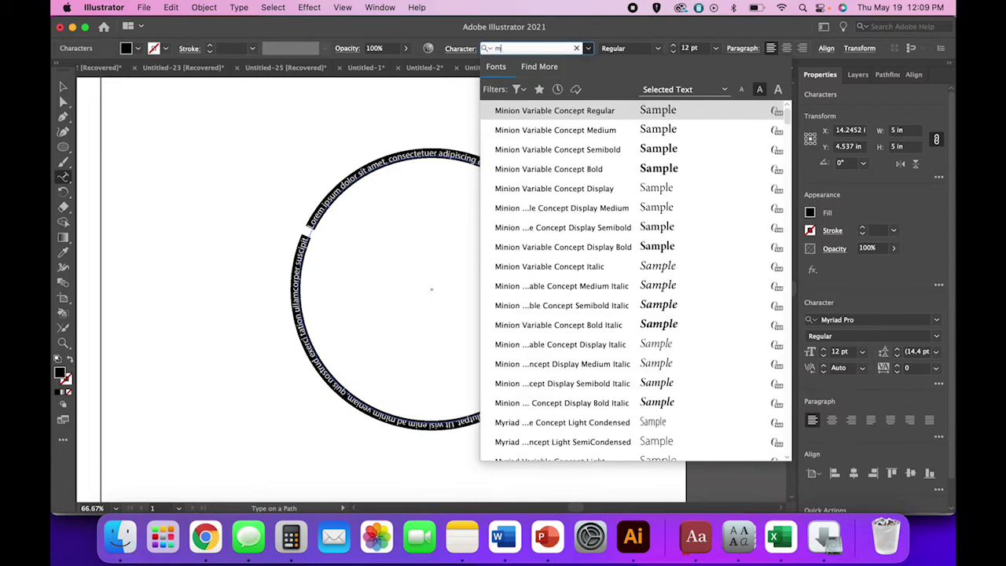
text(on)
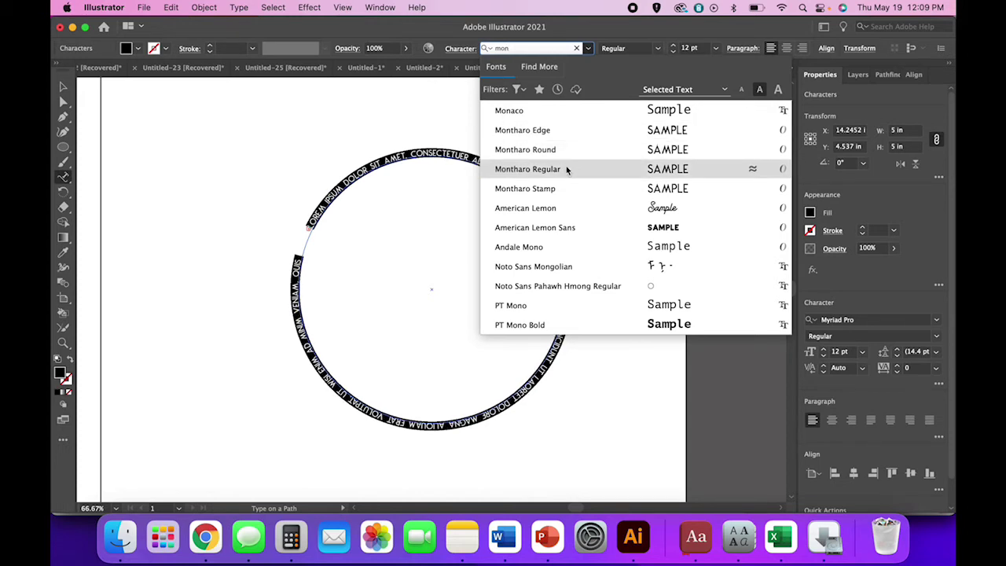
click(566, 168)
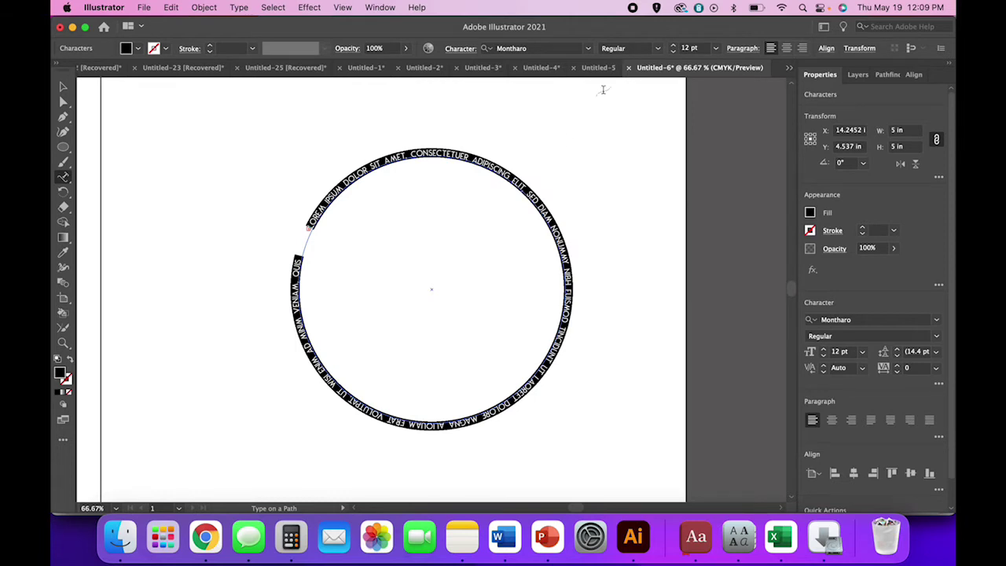
Step: Set the path text's size to 50 pt and replace the placeholder with LONG LIVE
click(686, 49)
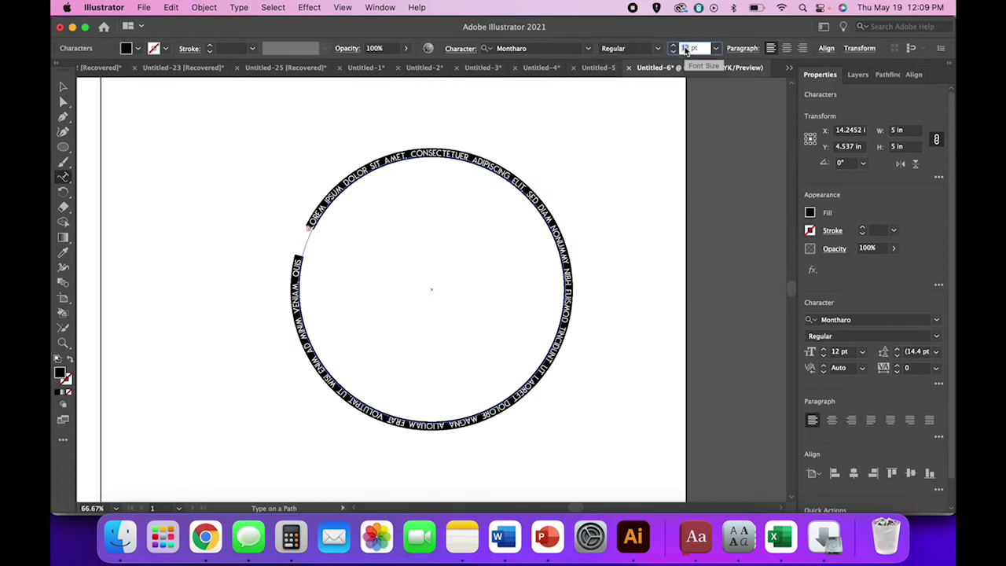
text(50)
key(Return)
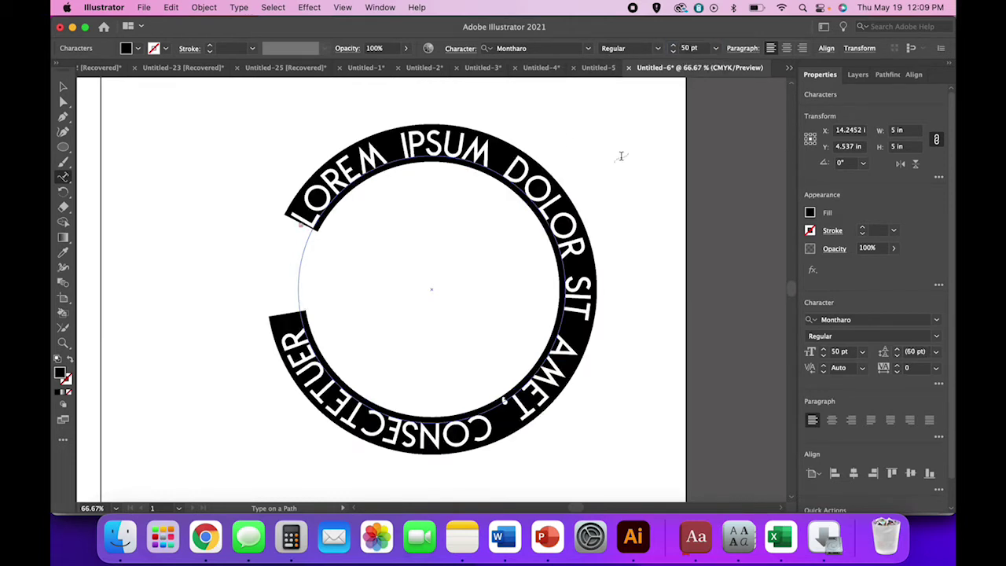
text(LONG LIVE)
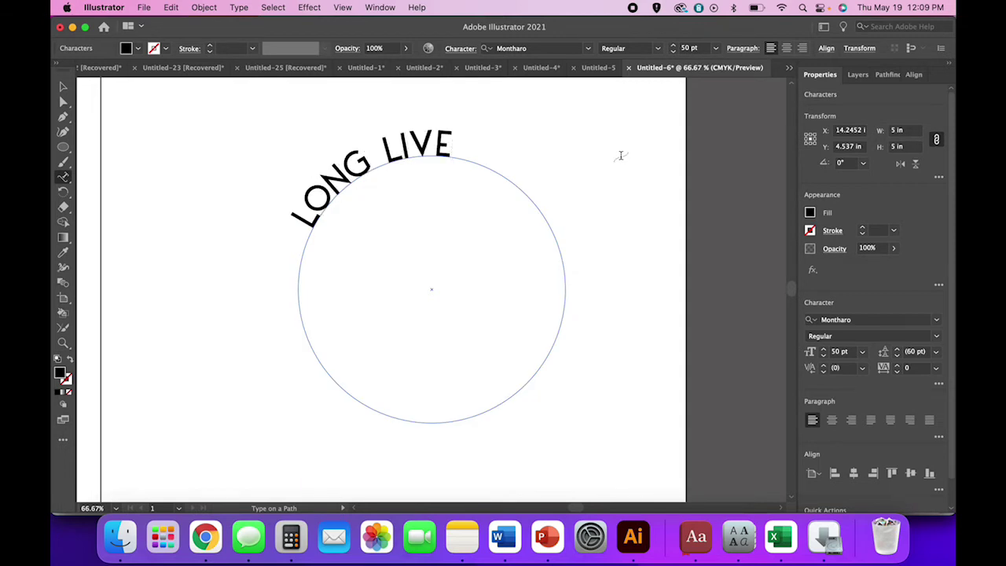
Step: Select all of the curved LONG LIVE text and enlarge its font size to 80 pt
key(super+a)
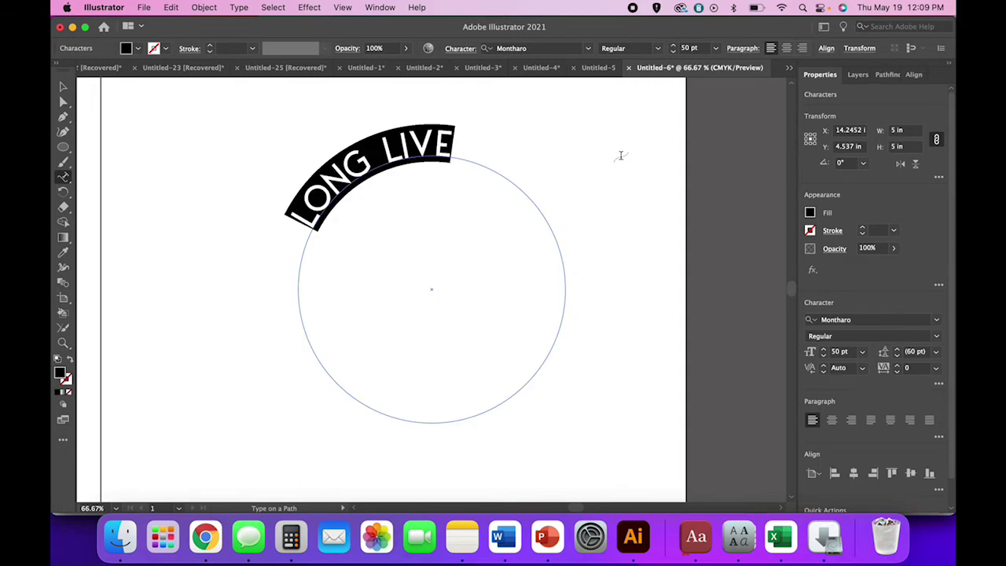
click(673, 47)
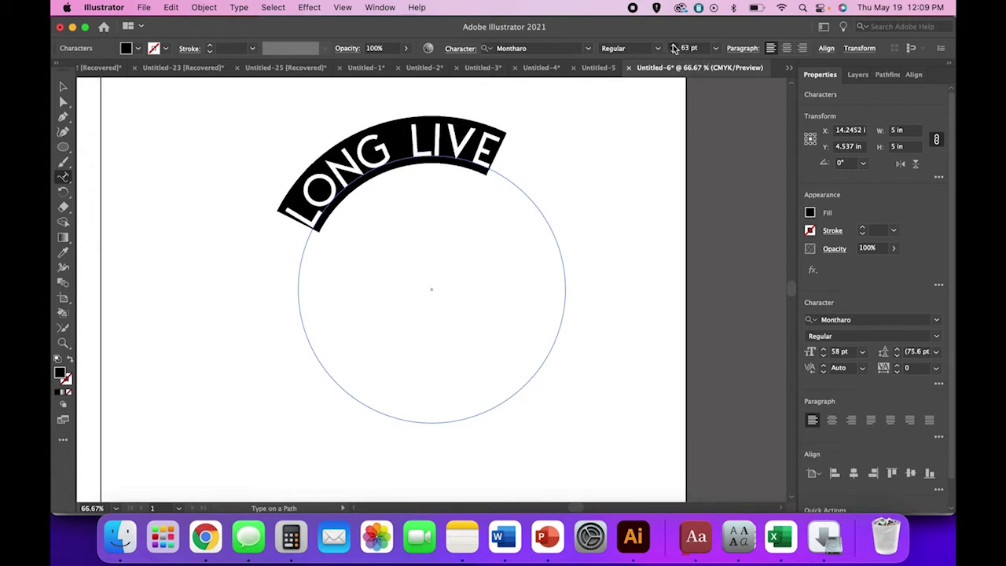
click(673, 46)
click(674, 47)
click(674, 46)
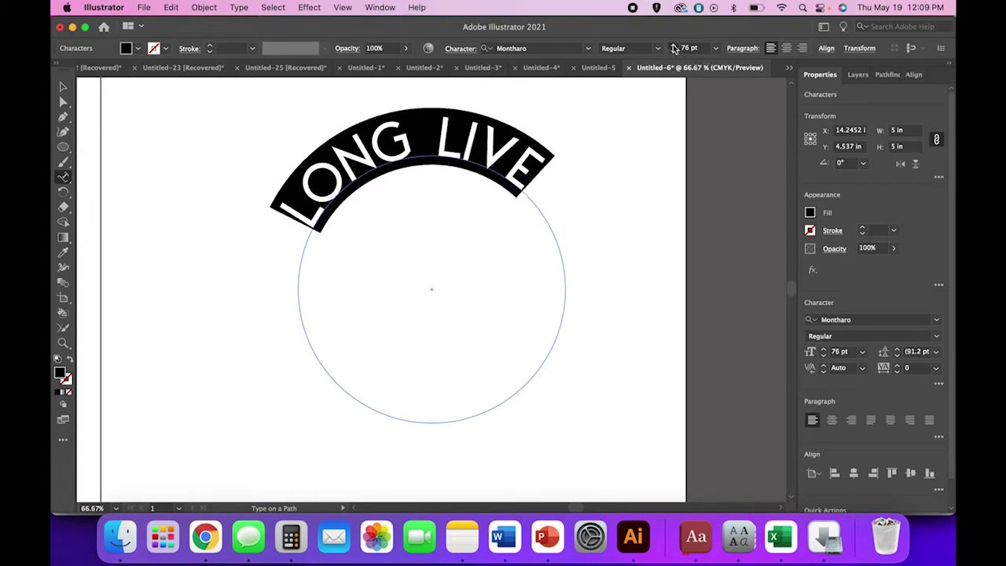
click(674, 47)
click(674, 47)
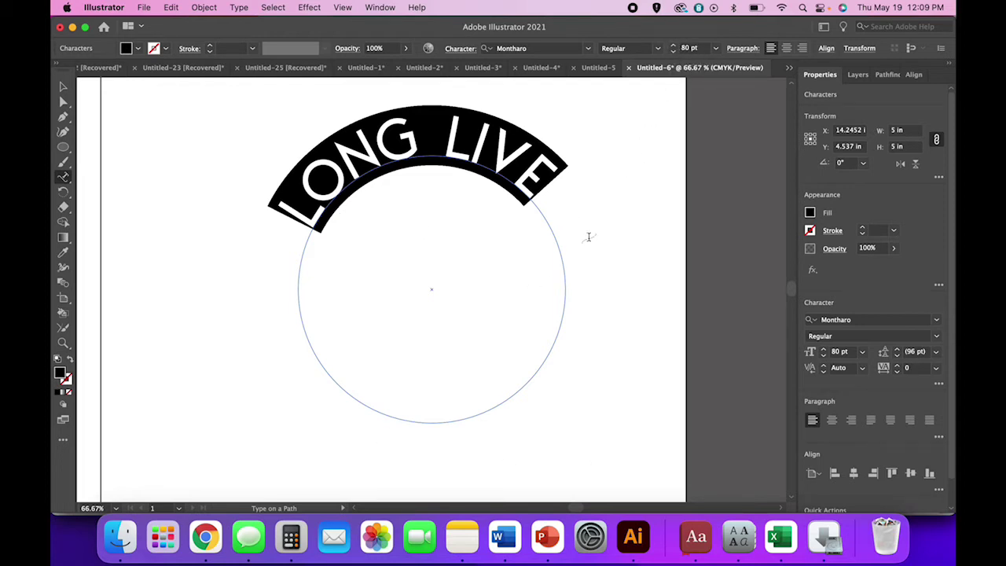
Step: Try reducing the LONG LIVE text's font size to 60 pt
click(673, 52)
click(673, 51)
click(673, 52)
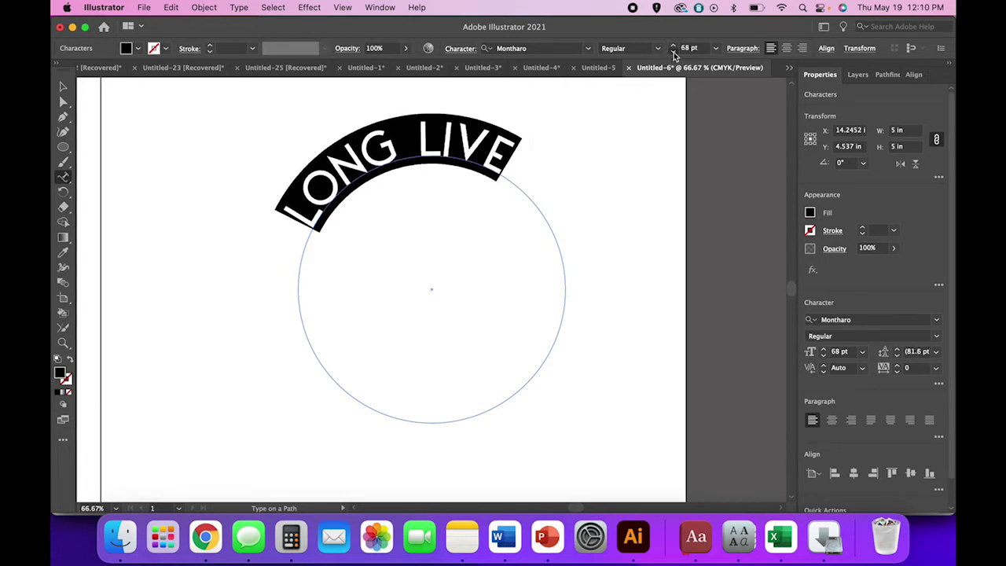
click(673, 52)
click(673, 52)
click(673, 52)
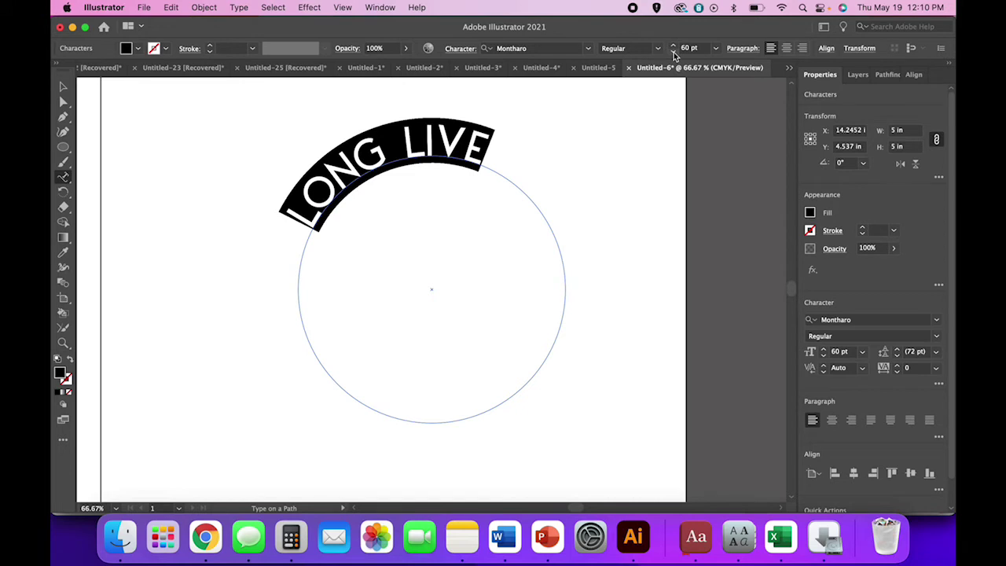
Step: Try enlarging the selected LONG LIVE text's font size to 96 pt
click(673, 47)
click(674, 46)
click(673, 46)
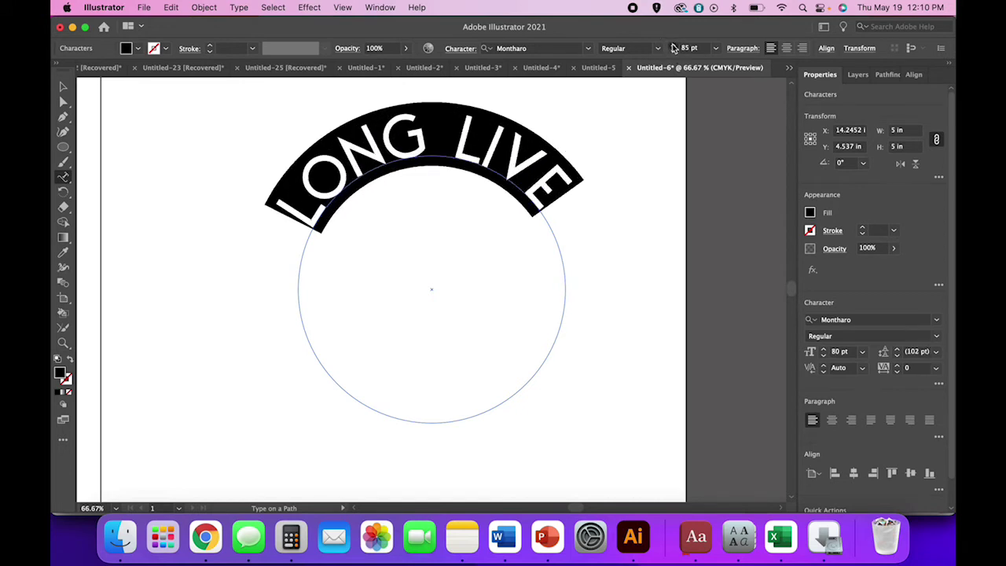
click(673, 45)
click(673, 45)
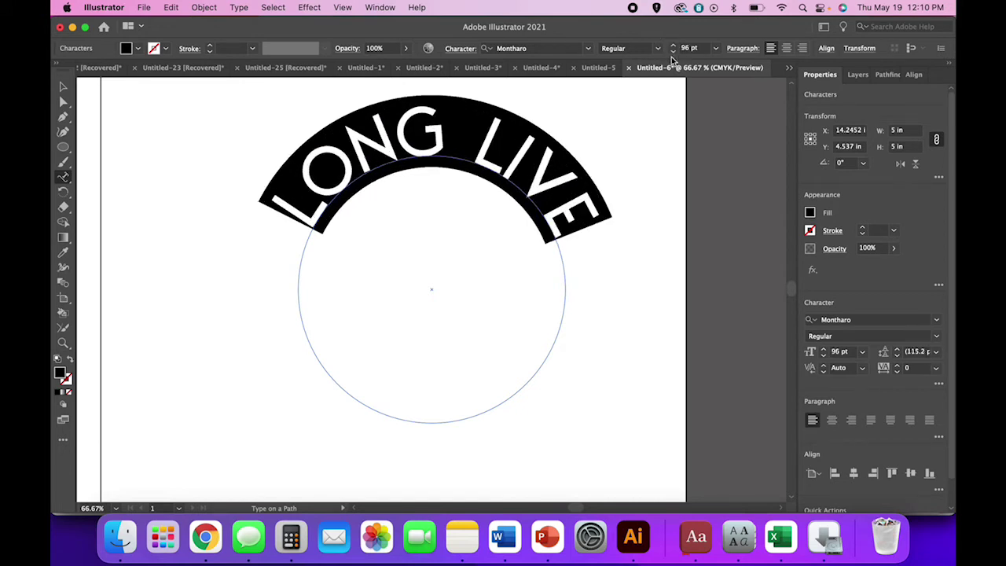
Step: Set the curved LONG LIVE text's font size to 100 pt
key(super+minus)
scroll(515, 317, down, 3)
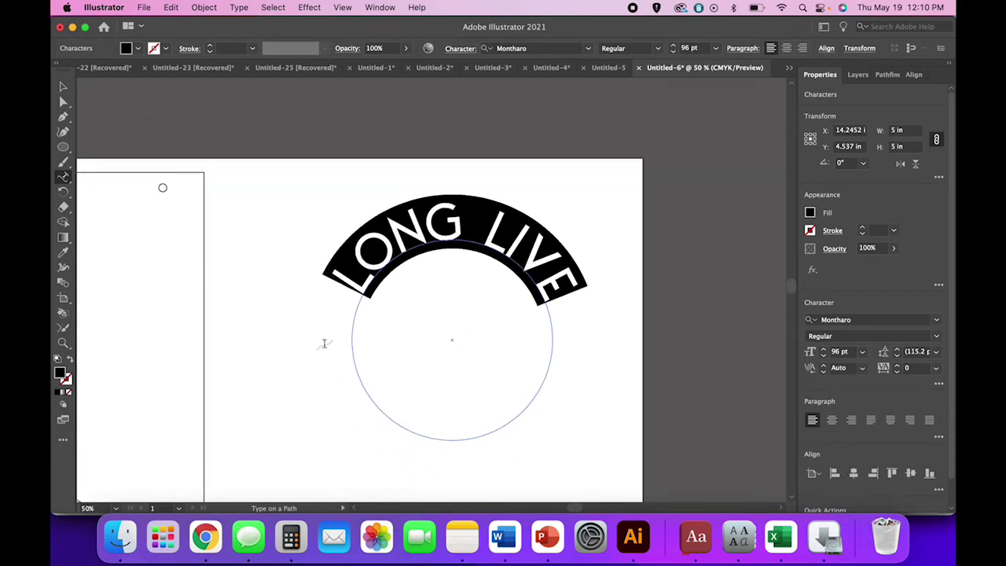
scroll(324, 344, down, 4)
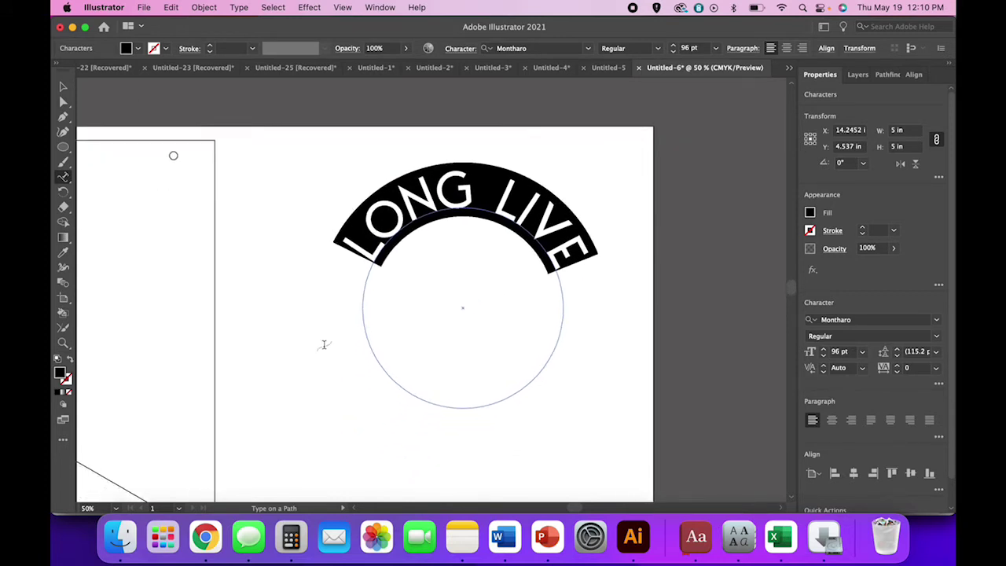
scroll(324, 345, left, 2)
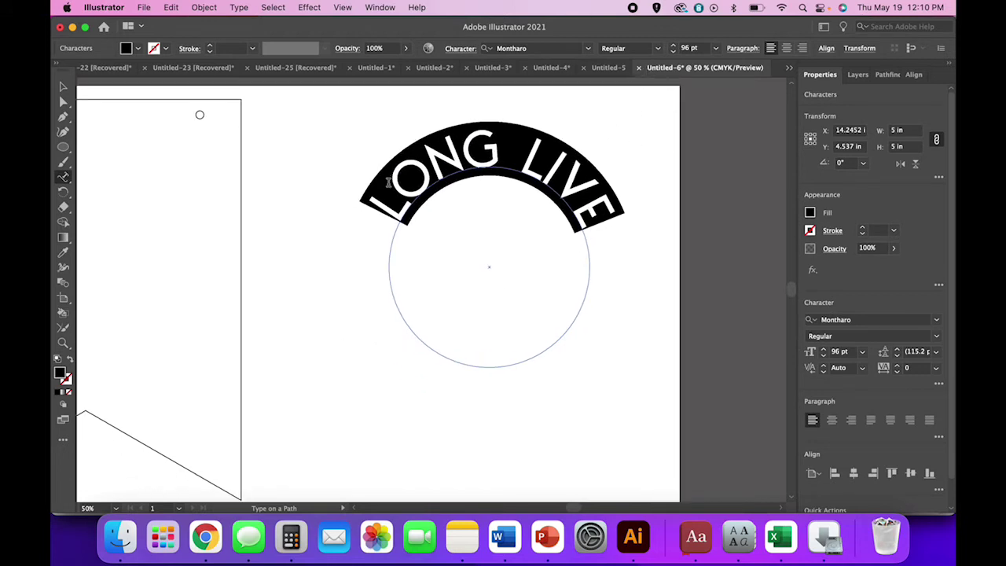
click(685, 48)
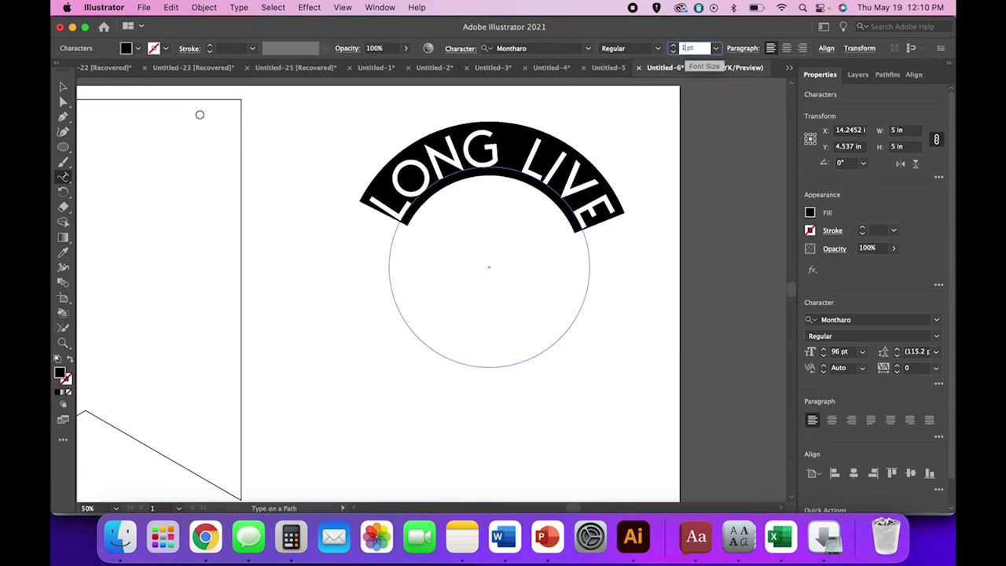
key(Tab)
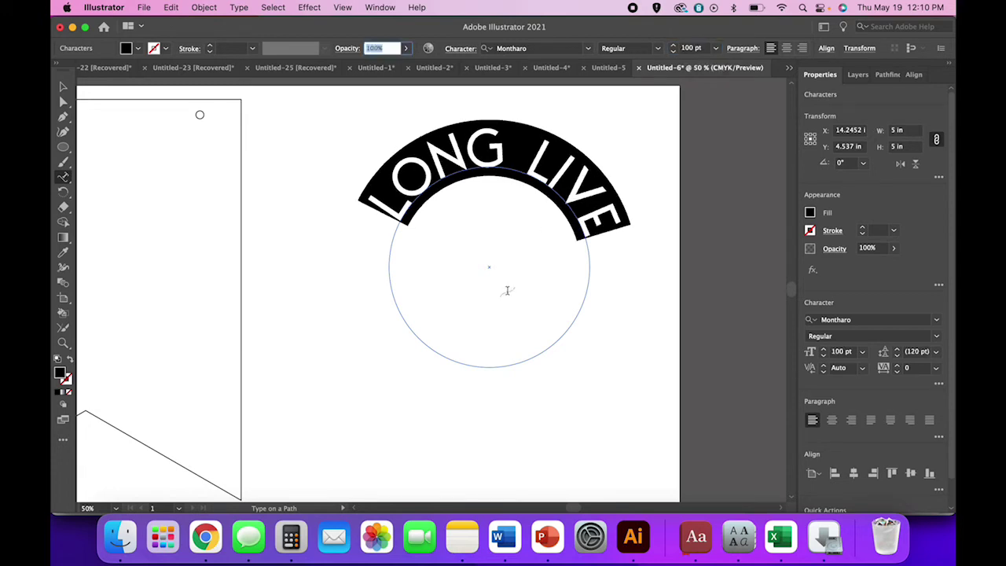
Step: Slide the LONG LIVE text along the outside of the circle until it arches evenly over the top, and deselect it
click(64, 88)
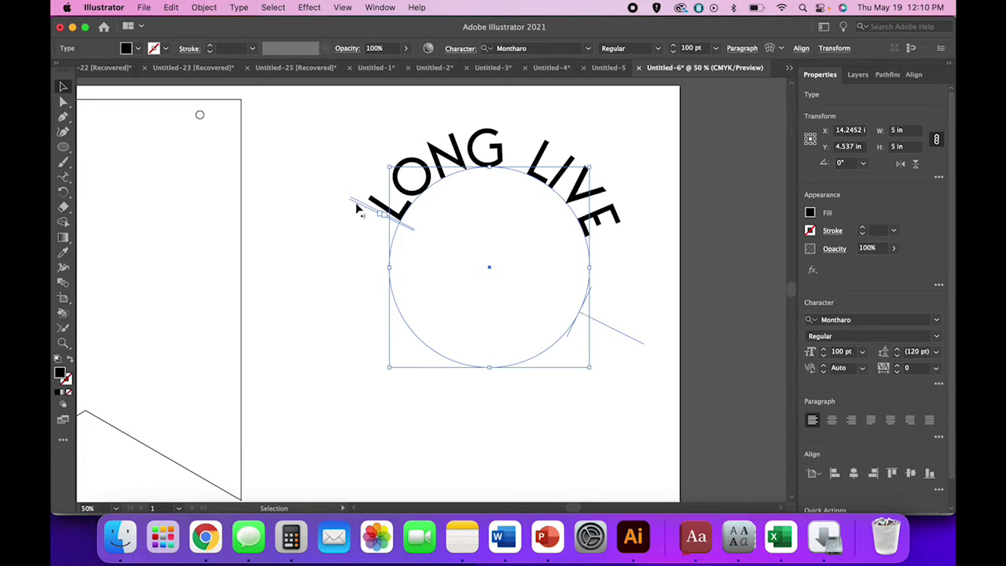
drag(357, 207, 362, 290)
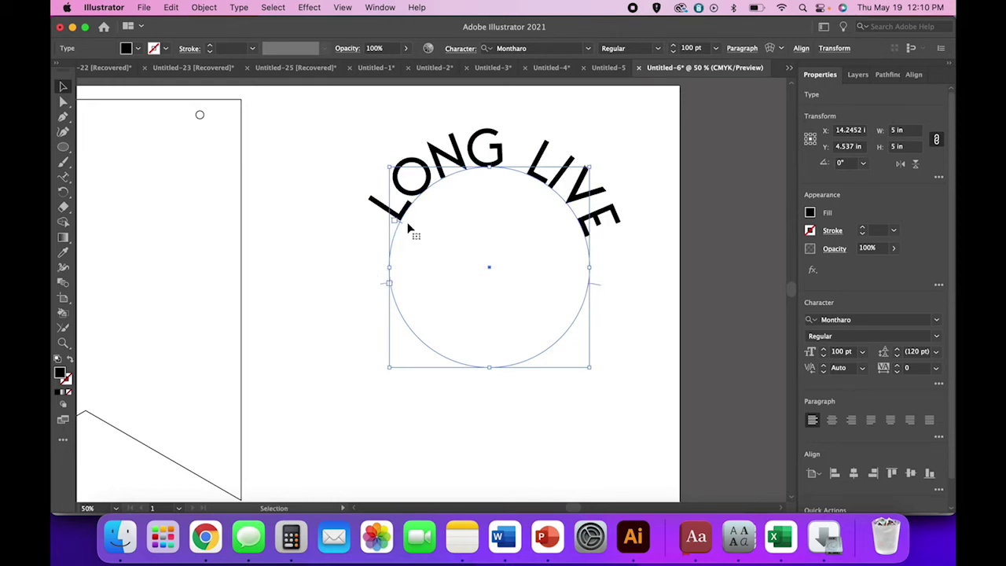
mouse_move(403, 228)
mouse_down()
mouse_move(399, 268)
mouse_move(417, 217)
mouse_move(396, 240)
mouse_move(397, 264)
mouse_move(403, 228)
mouse_up()
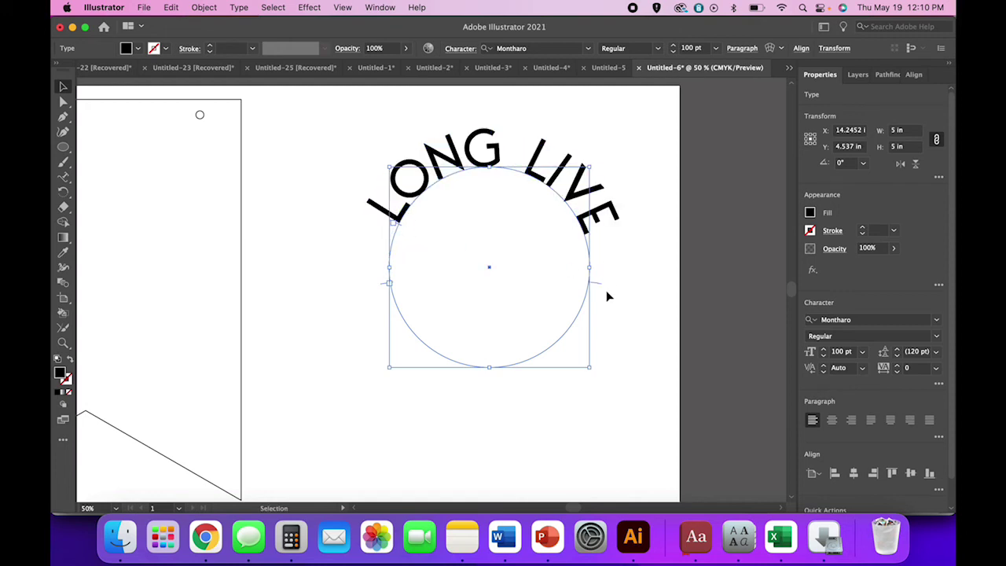
drag(600, 286, 640, 290)
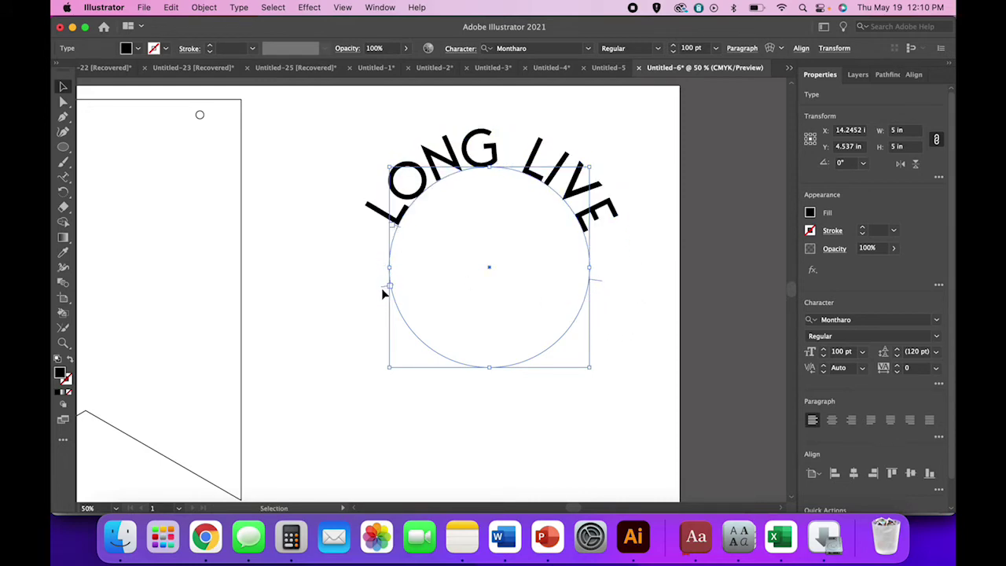
mouse_move(385, 288)
mouse_down()
mouse_move(385, 218)
mouse_move(493, 187)
mouse_move(391, 264)
mouse_move(393, 247)
mouse_move(388, 297)
mouse_up()
drag(602, 275, 554, 298)
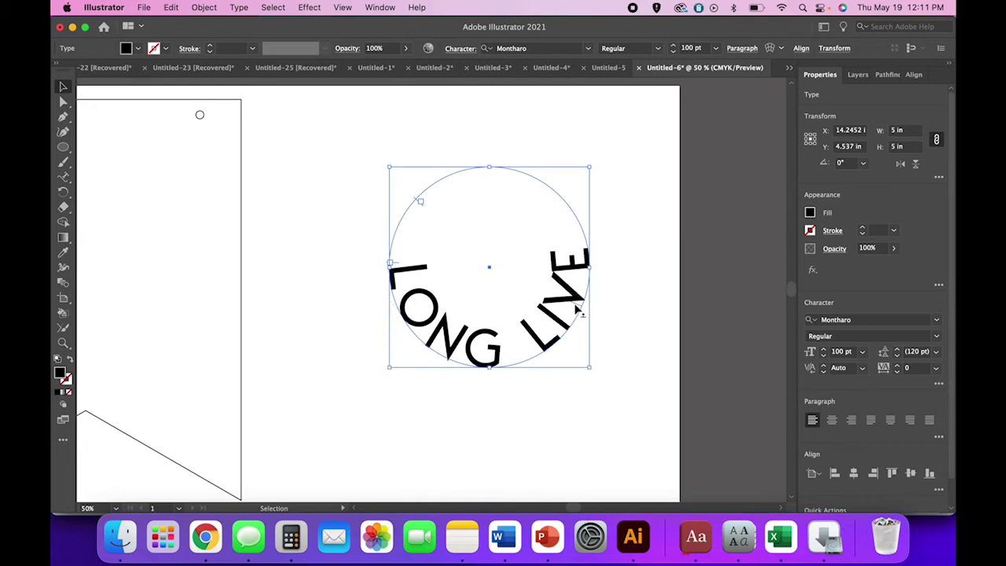
drag(578, 309, 642, 273)
click(651, 303)
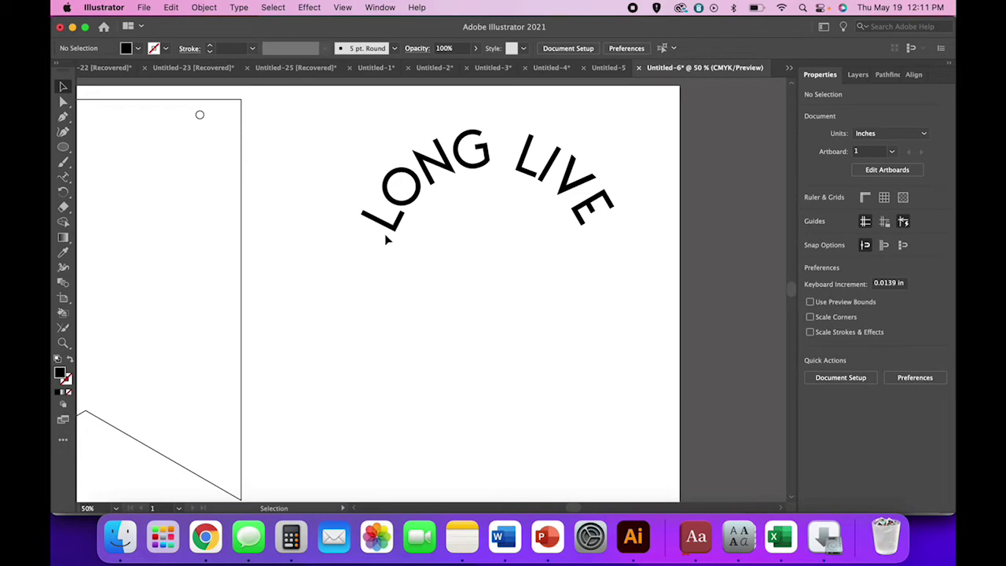
Step: Show the document grid over the artboard
click(343, 7)
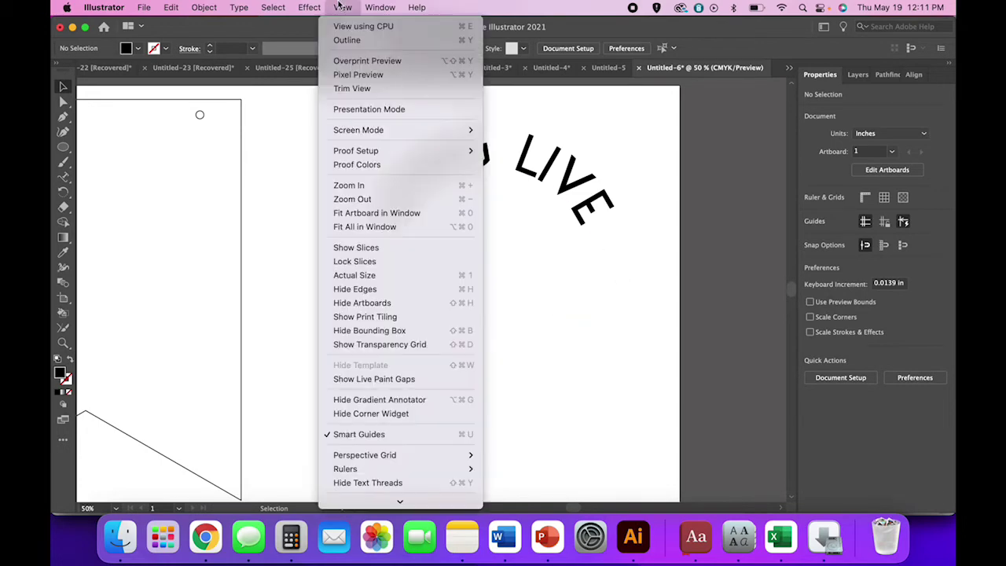
scroll(374, 440, down, 3)
click(363, 441)
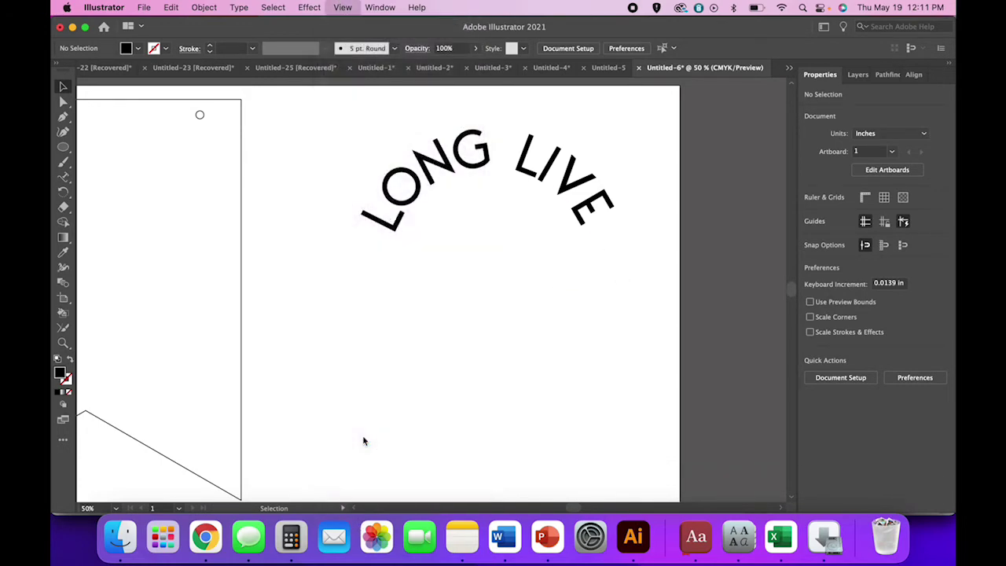
Step: Move the curved LONG LIVE text down so the base of its first letter sits near a horizontal grid line
drag(590, 223, 591, 228)
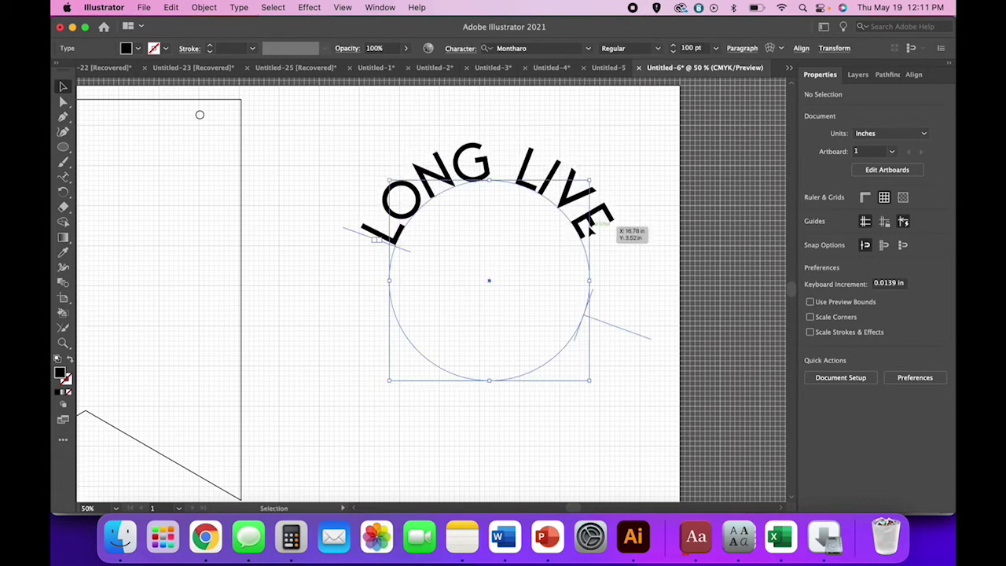
key(super+equal)
key(super+equal)
scroll(598, 246, up, 3)
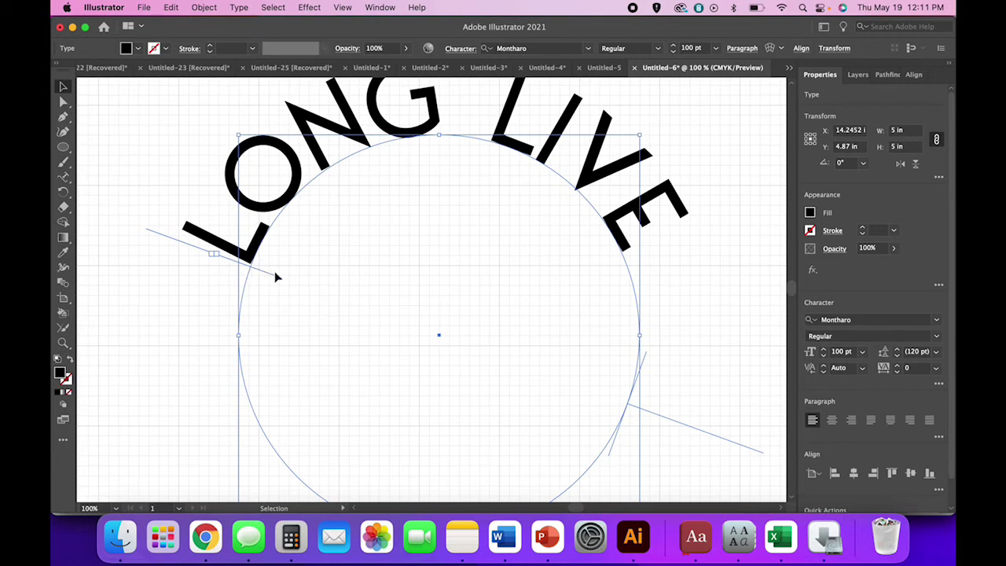
key(Down)
key(Down)
key(Up)
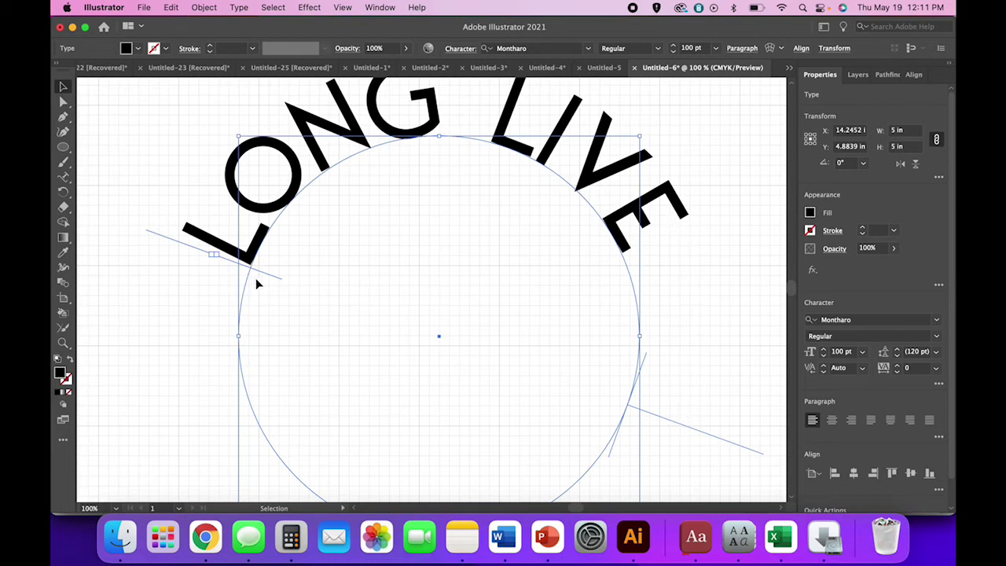
Step: Shift the text slightly along the circle and nudge it vertically so the L and E end level on the grid line
drag(267, 278, 268, 272)
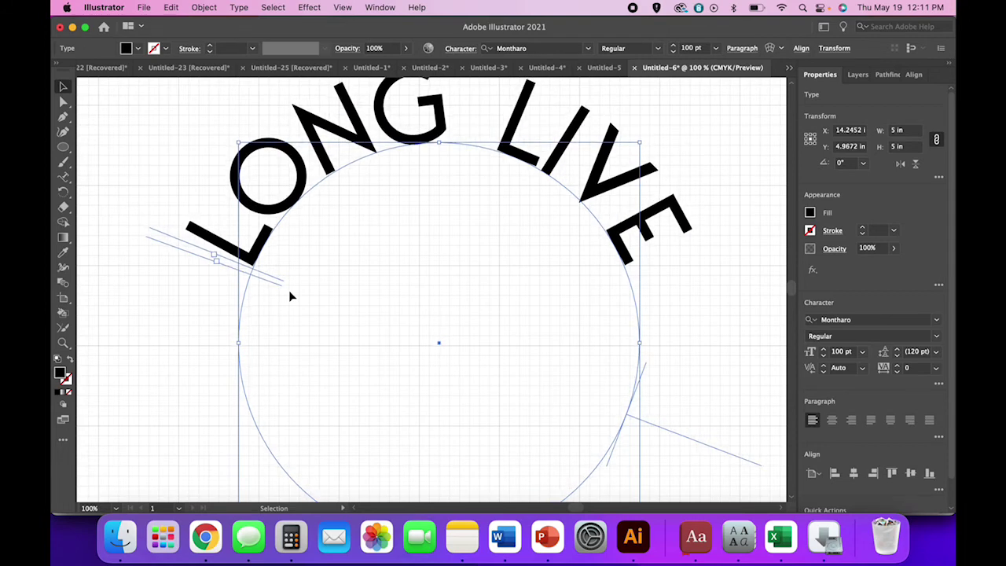
key(Up)
click(289, 296)
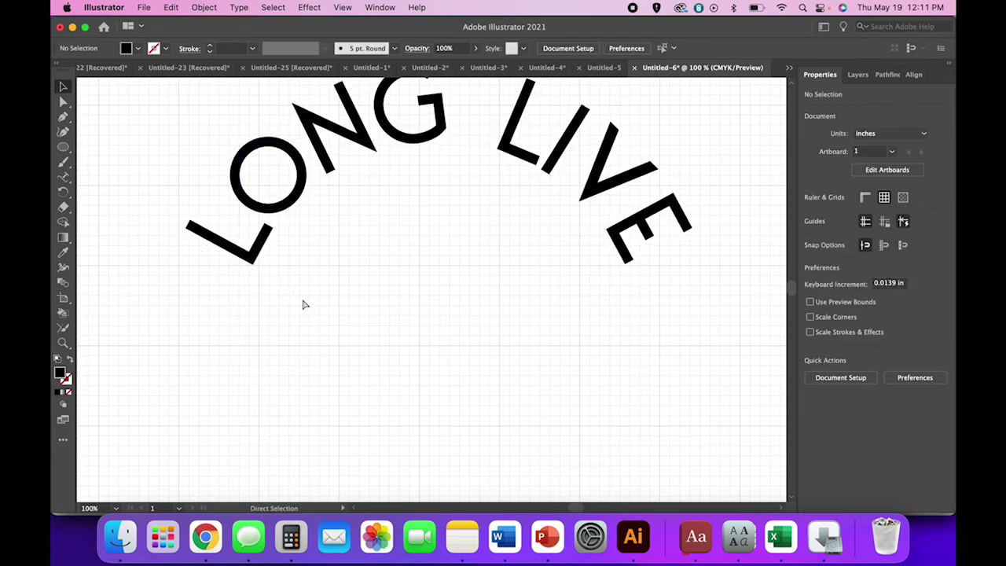
Step: Convert the curved LONG LIVE text to outlines and deselect it
key(super+minus)
key(super+minus)
key(super+minus)
scroll(434, 338, left, 5)
scroll(434, 338, down, 1)
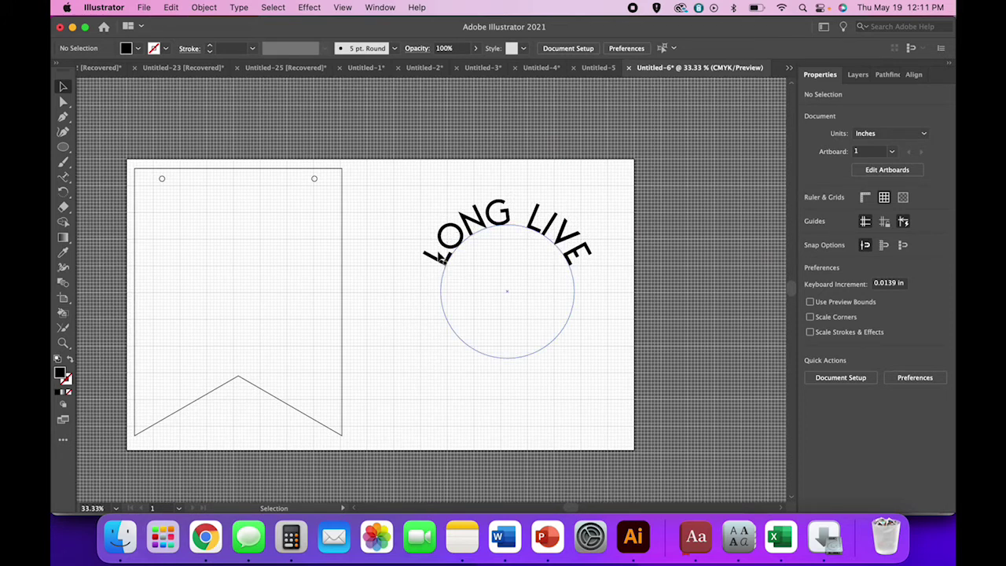
drag(441, 256, 449, 255)
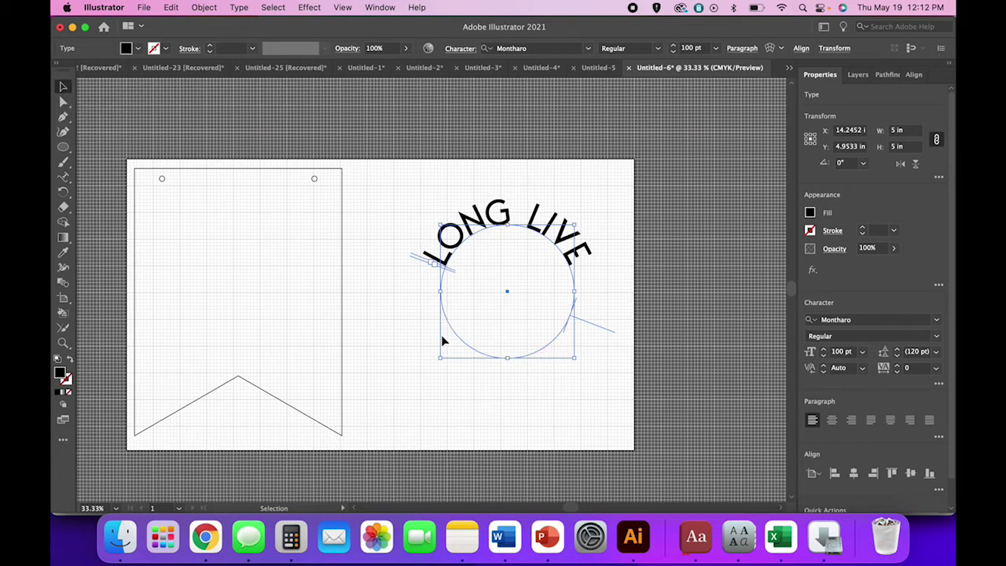
click(396, 328)
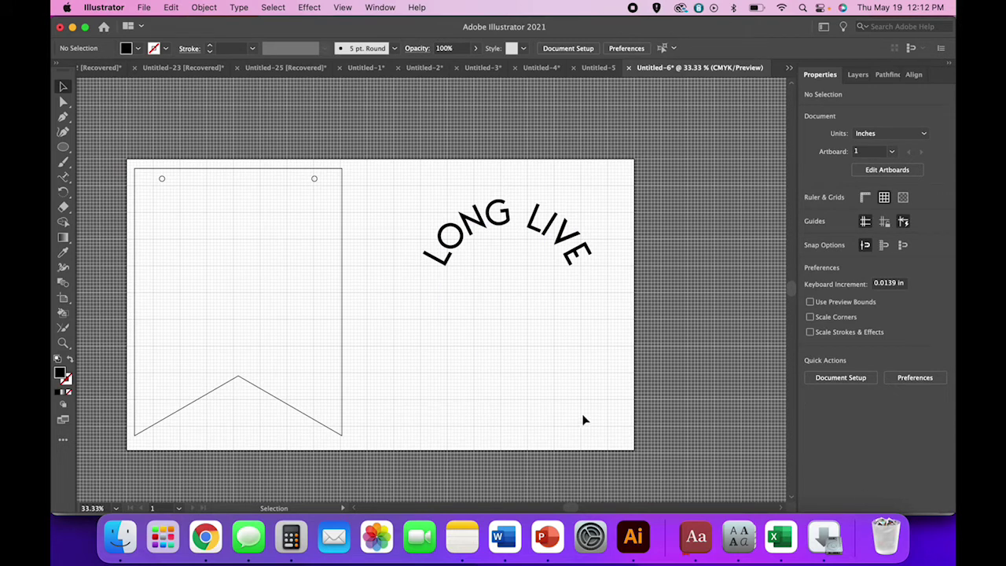
click(543, 229)
right_click(54, 209)
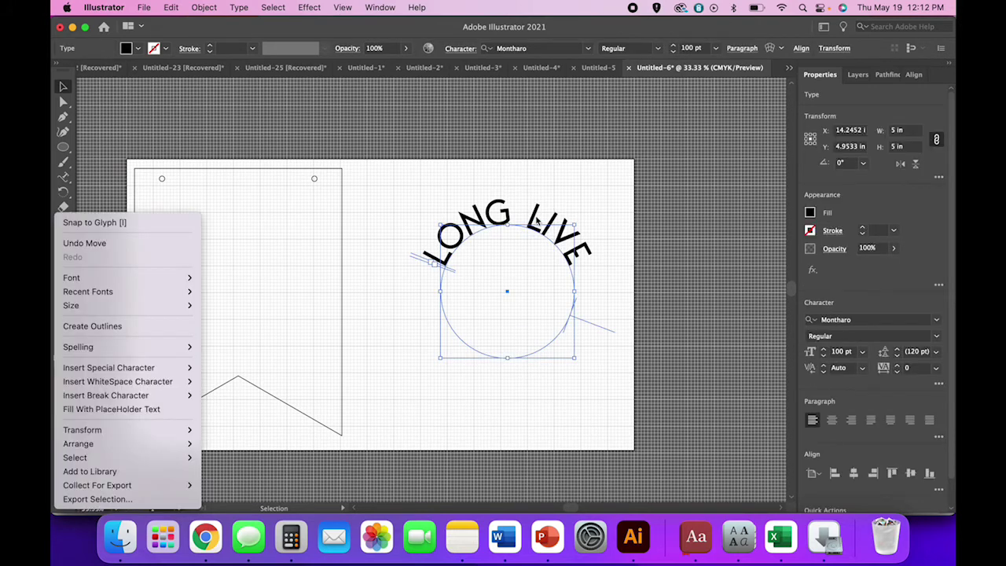
click(128, 325)
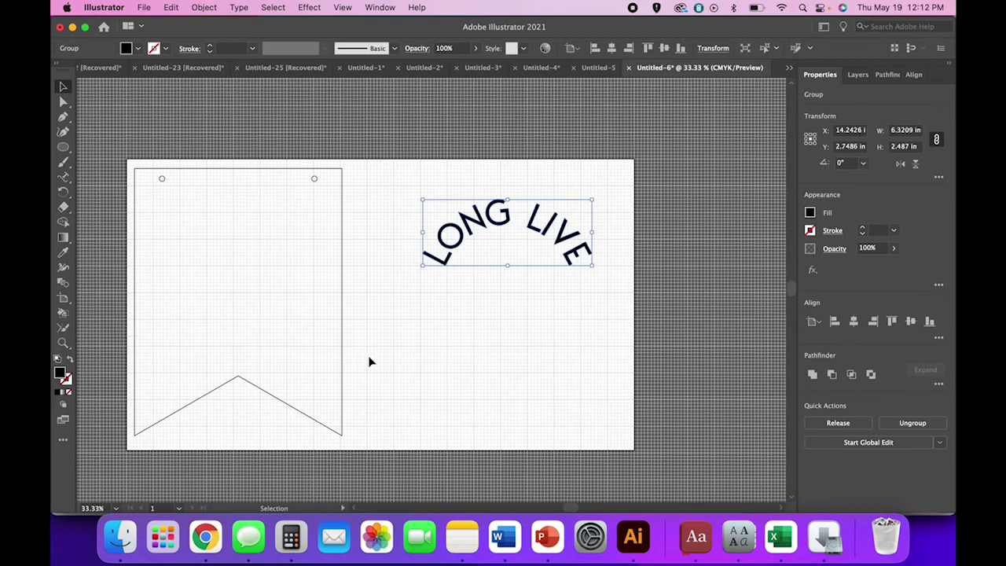
click(467, 299)
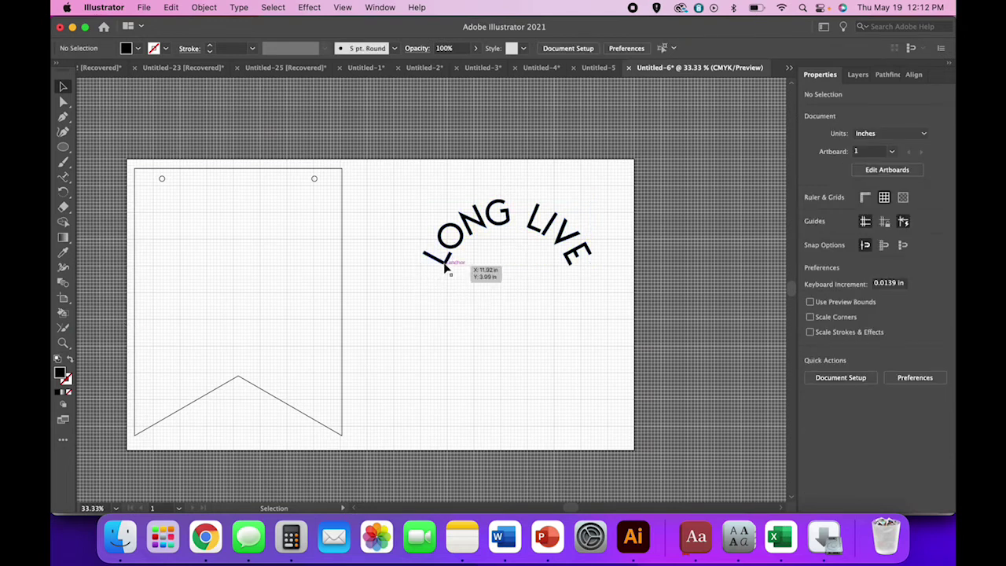
Step: Preview the outlined LONG LIVE lettering with its fill and stroke swapped, and restore the solid black fill
click(447, 266)
key(super+equal)
key(super+equal)
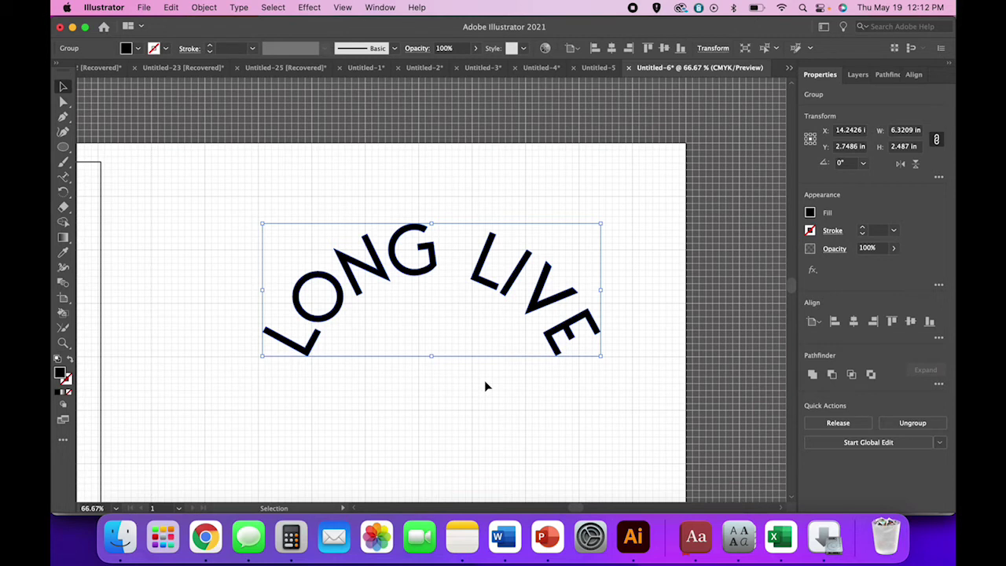
click(69, 361)
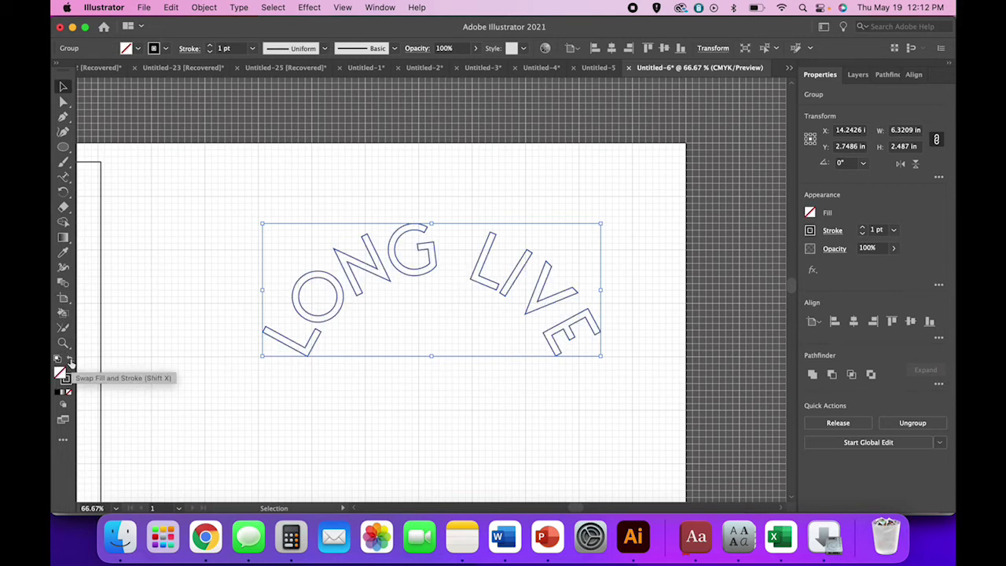
click(69, 361)
click(408, 439)
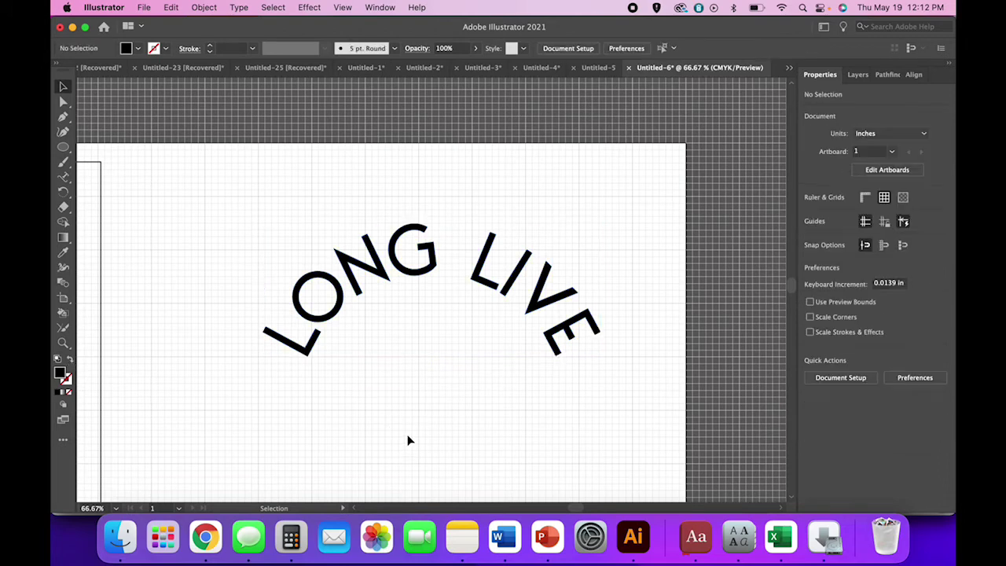
Step: Move the outlined LONG LIVE lettering onto the banner, just below the two hanging holes
scroll(408, 441, left, 3)
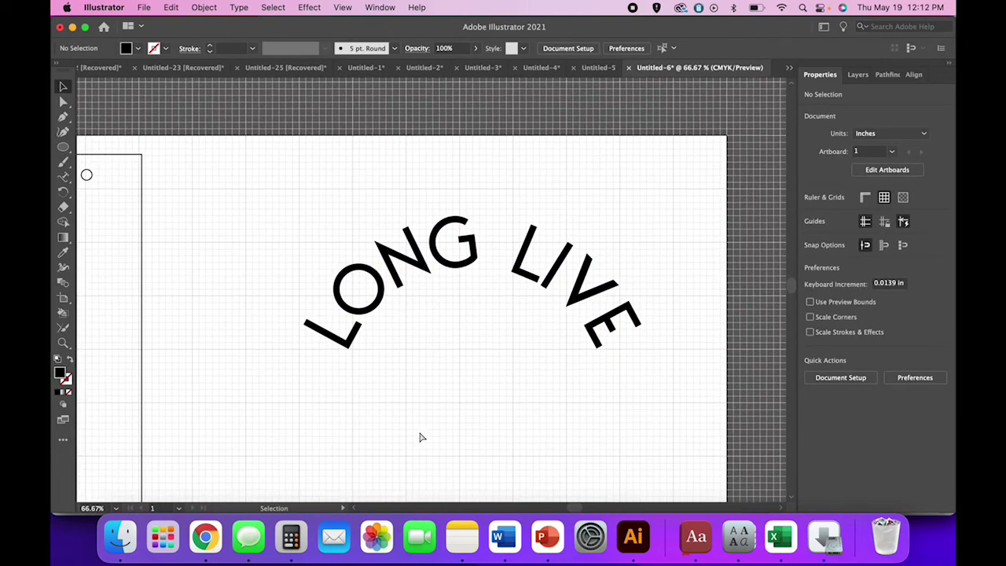
scroll(420, 437, down, 5)
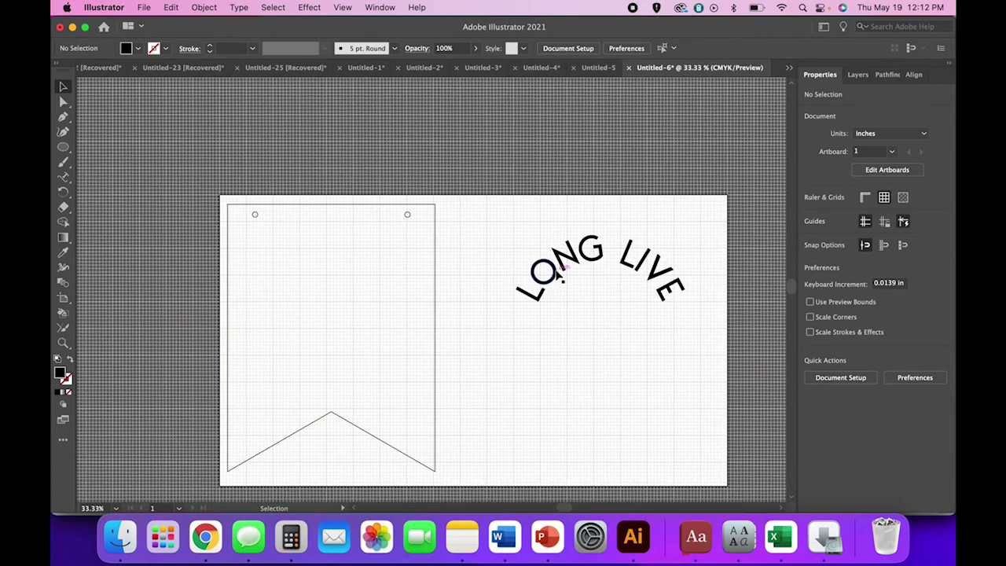
drag(566, 265, 297, 274)
click(482, 329)
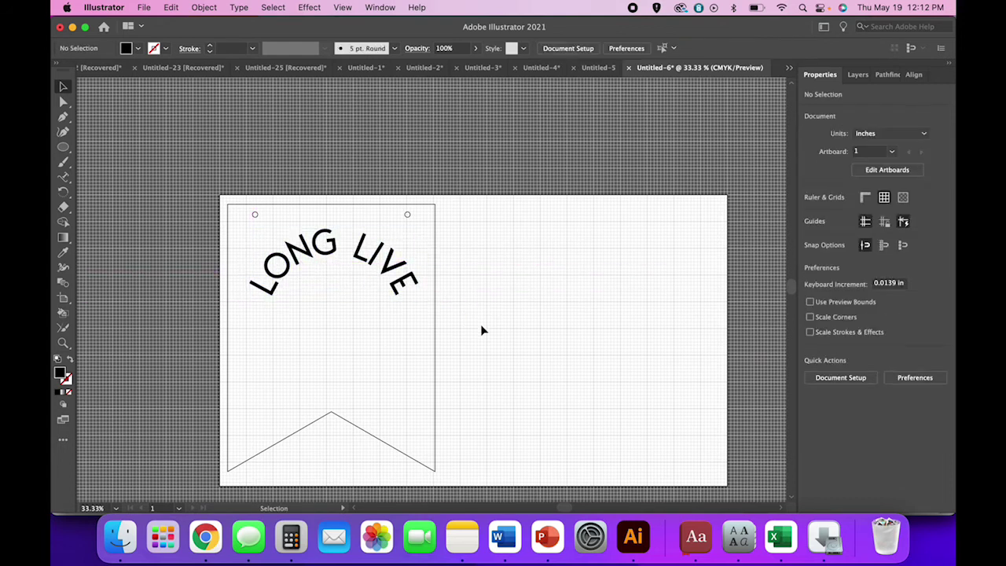
Step: Select all the artwork and align the lettering and banner on their horizontal centers
scroll(479, 341, left, 3)
scroll(543, 349, down, 1)
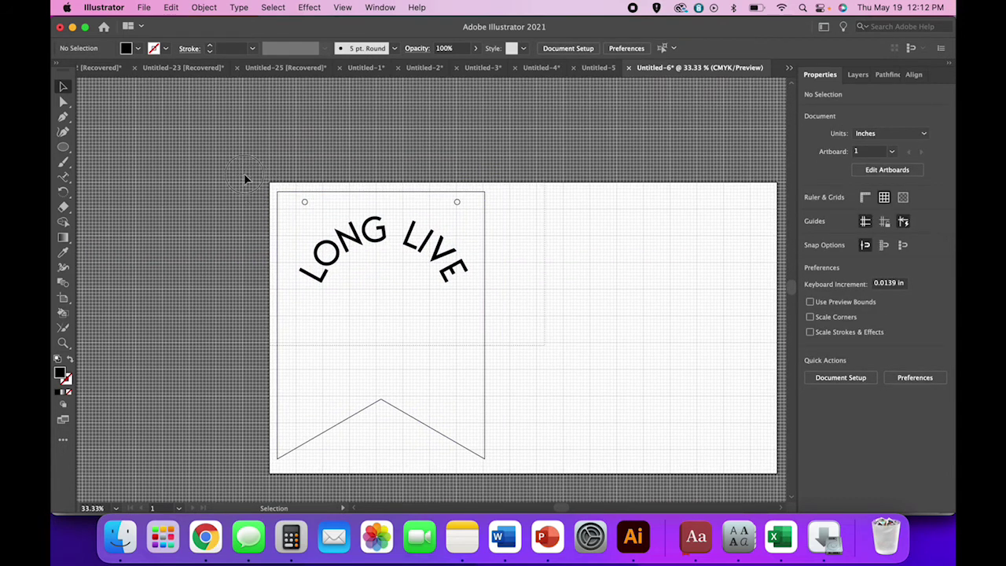
key(super+a)
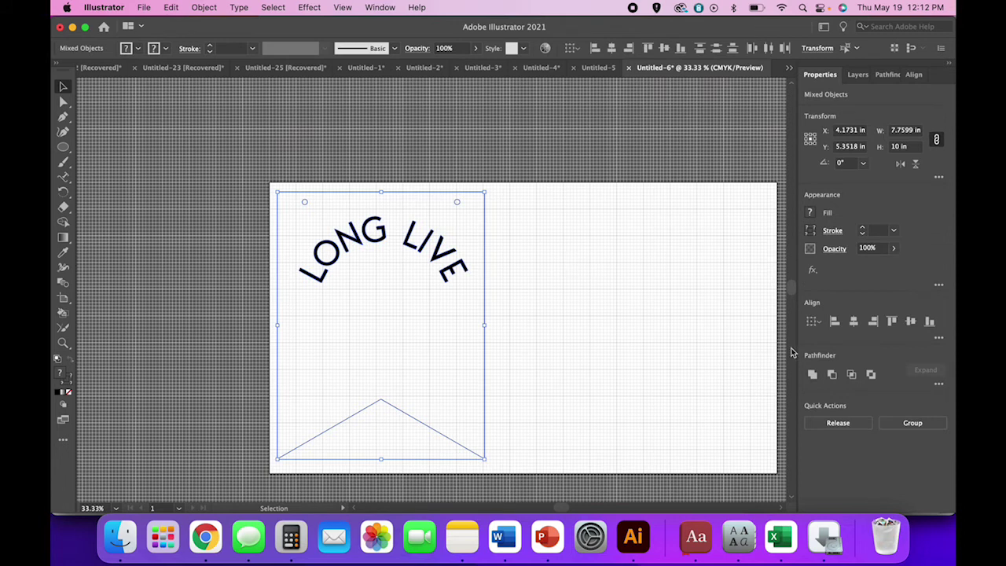
click(856, 327)
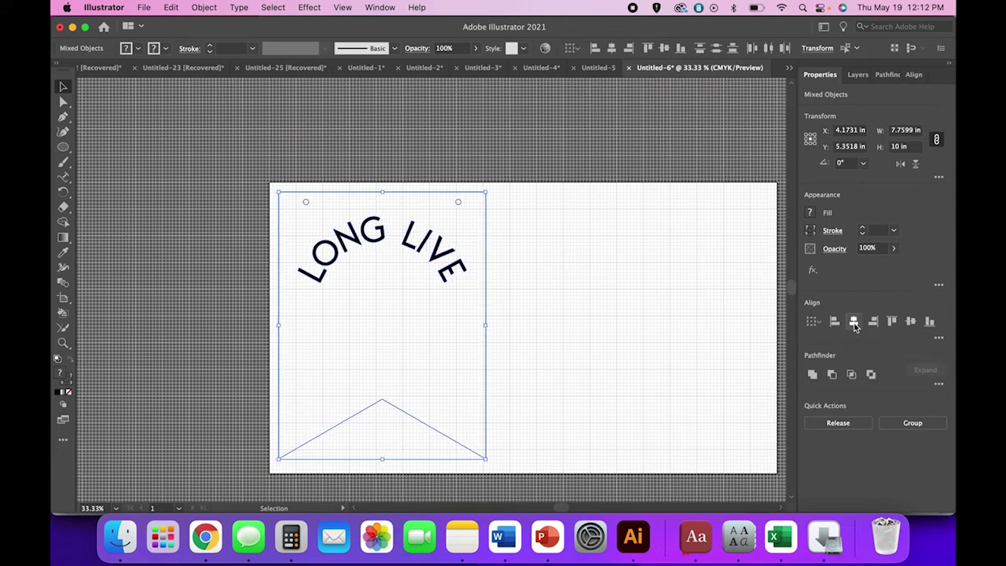
Step: Scale the outlined LONG LIVE lettering down slightly, centered horizontally on the banner
click(662, 372)
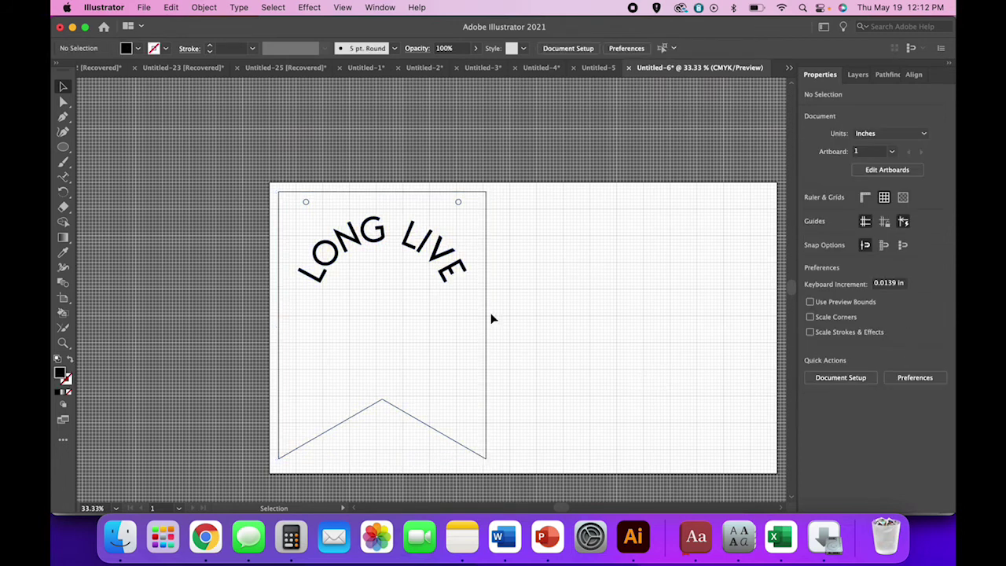
click(449, 270)
key(super+shift+o)
key(v)
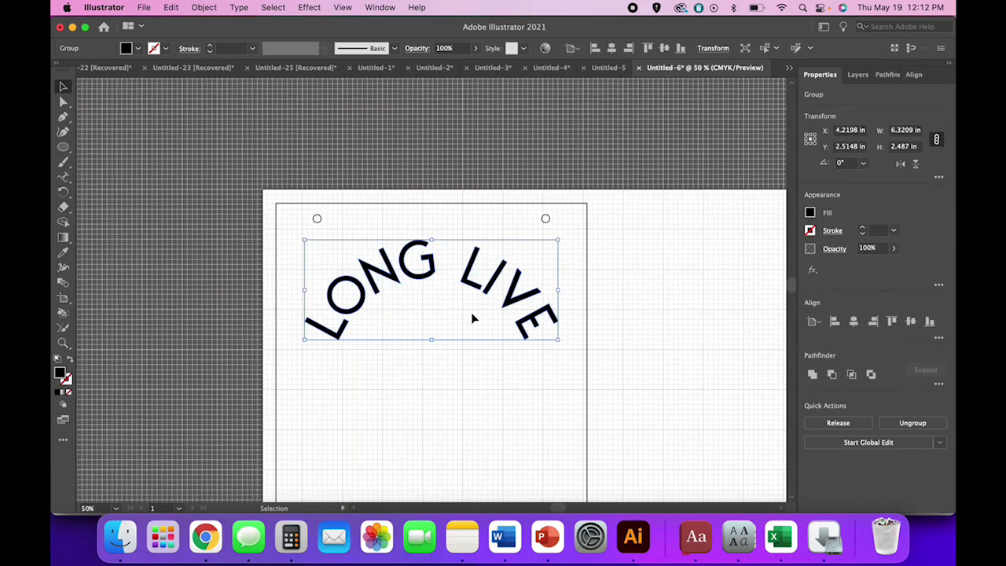
key(super+equal)
drag(425, 237, 425, 231)
click(551, 353)
click(641, 338)
drag(641, 338, 322, 130)
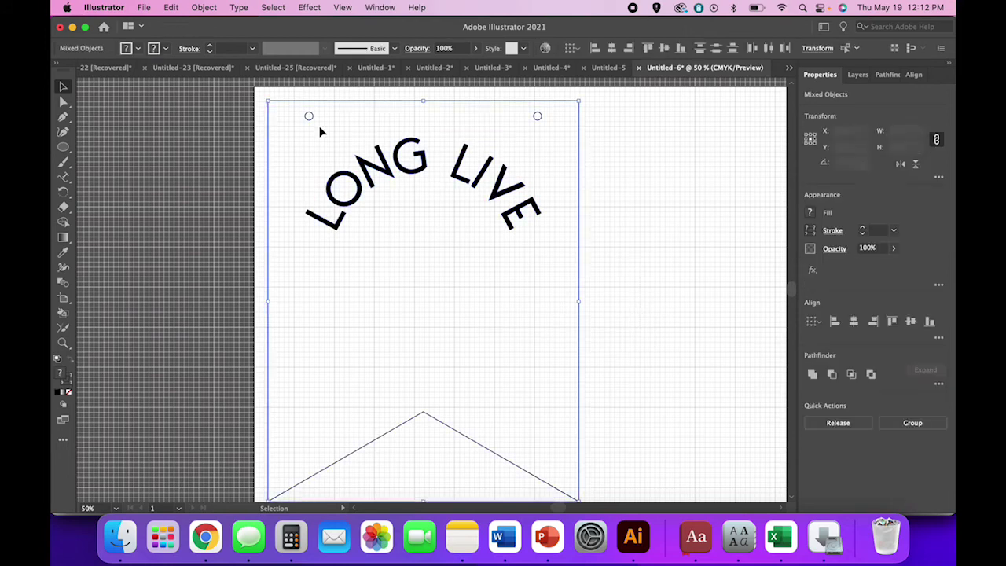
click(680, 309)
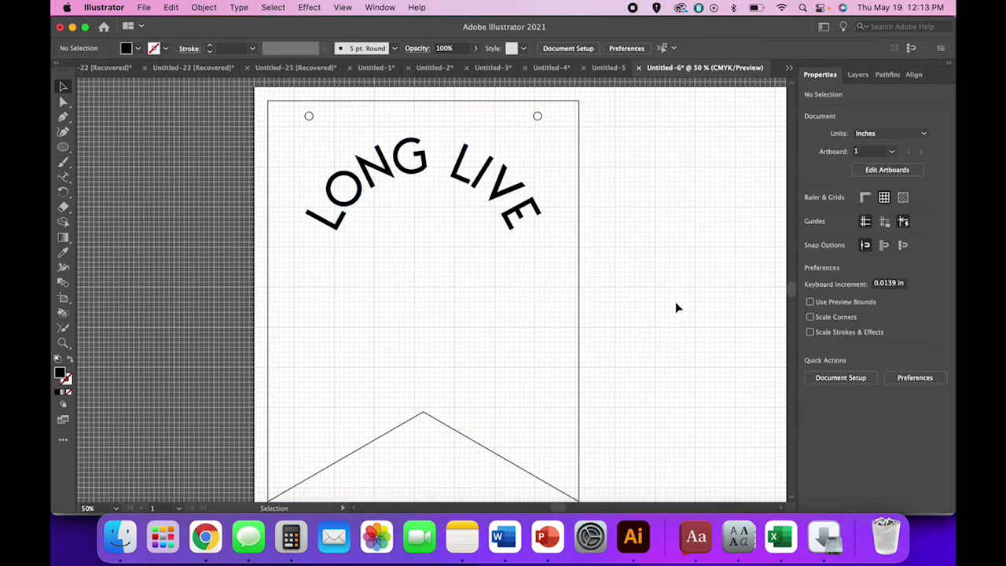
Step: Add a straight line of text reading SISTERHOOD in Montharo Regular, 100 pt, below the curved LONG LIVE lettering
scroll(679, 316, left, 2)
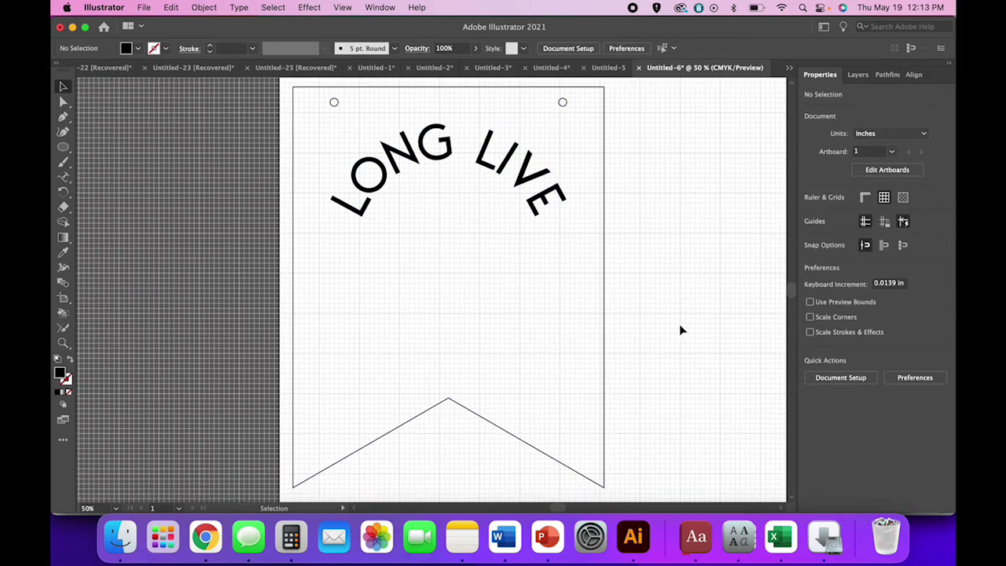
click(63, 181)
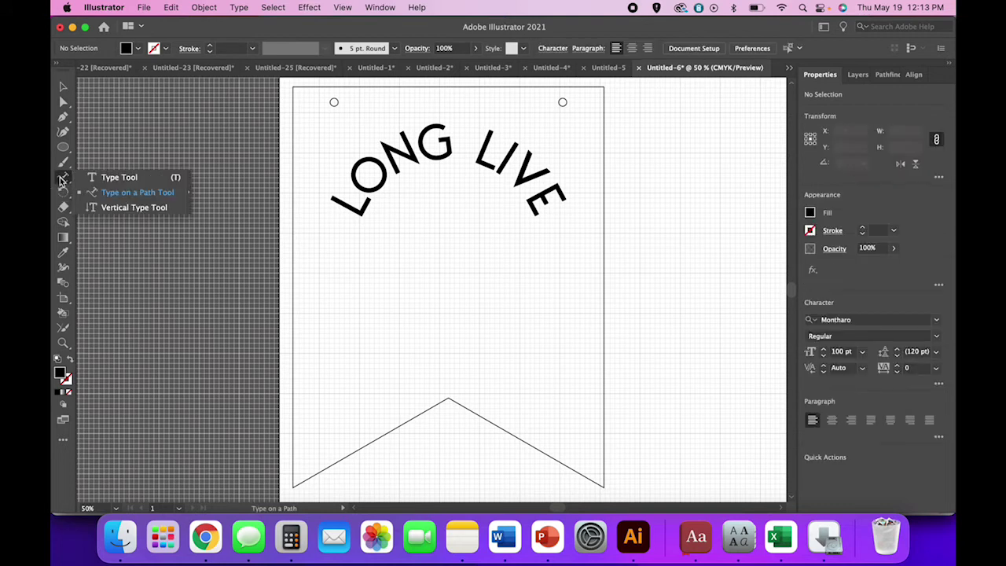
click(110, 177)
click(326, 301)
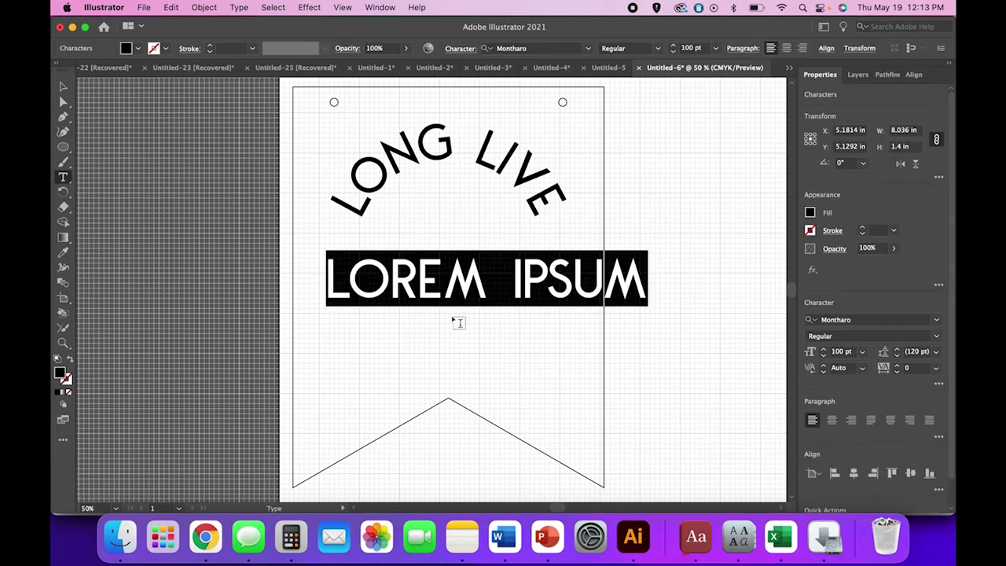
text(SIST)
key(BackSpace)
key(BackSpace)
key(BackSpace)
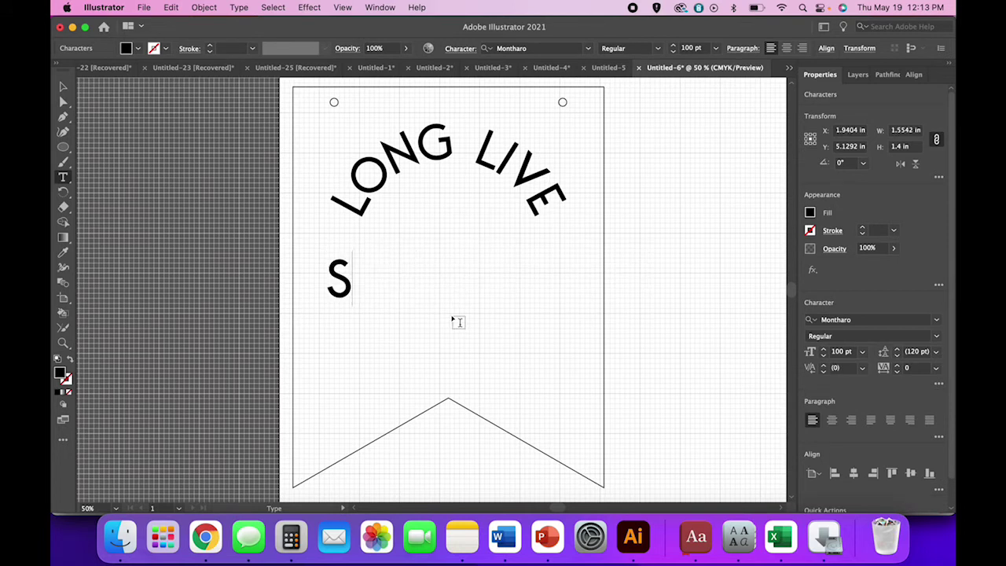
key(BackSpace)
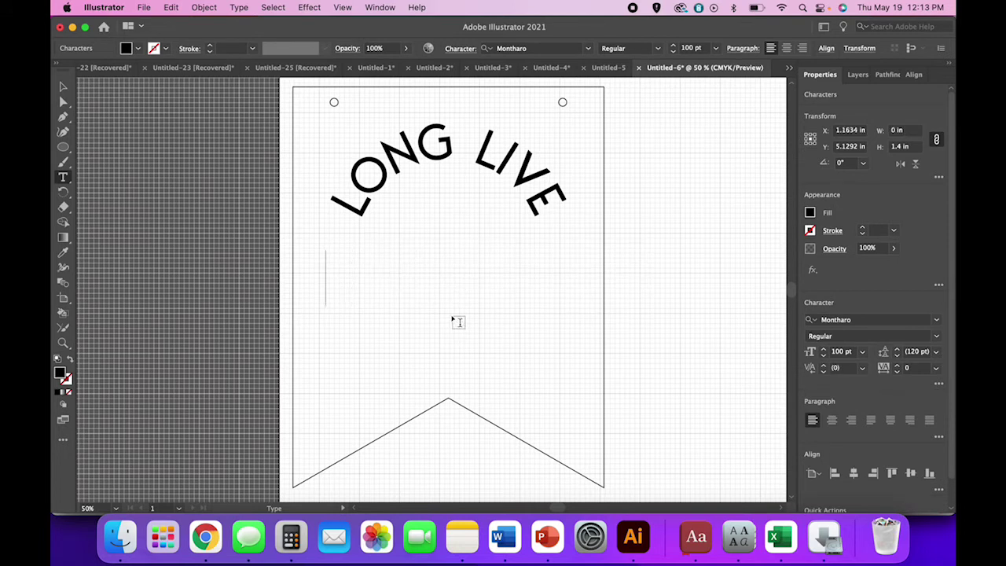
text(SISTERHOOD)
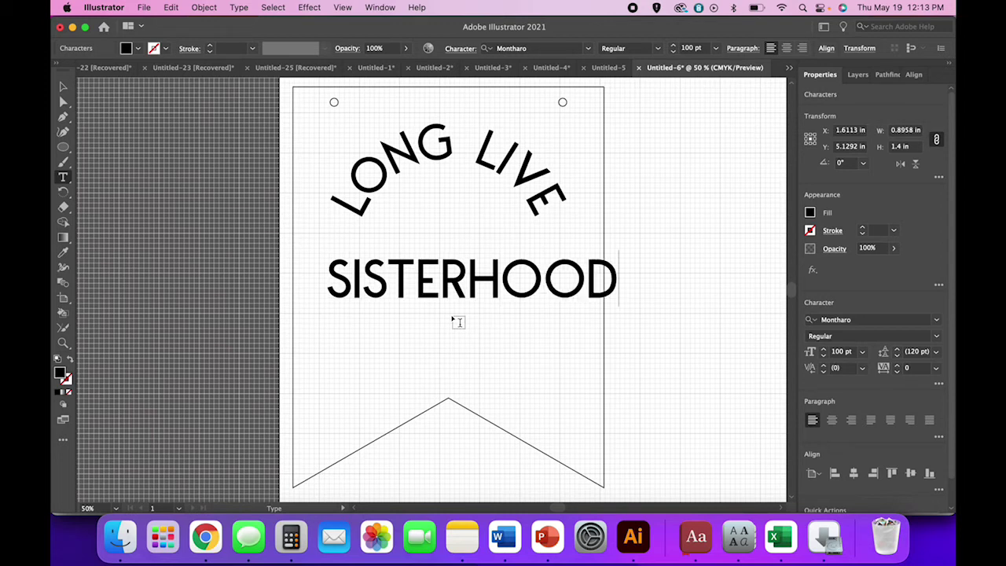
Step: Set the SISTERHOOD text in The Wild Things Script Bold and enlarge it to about 168 pt, placed just below LONG LIVE
key(cmd+a)
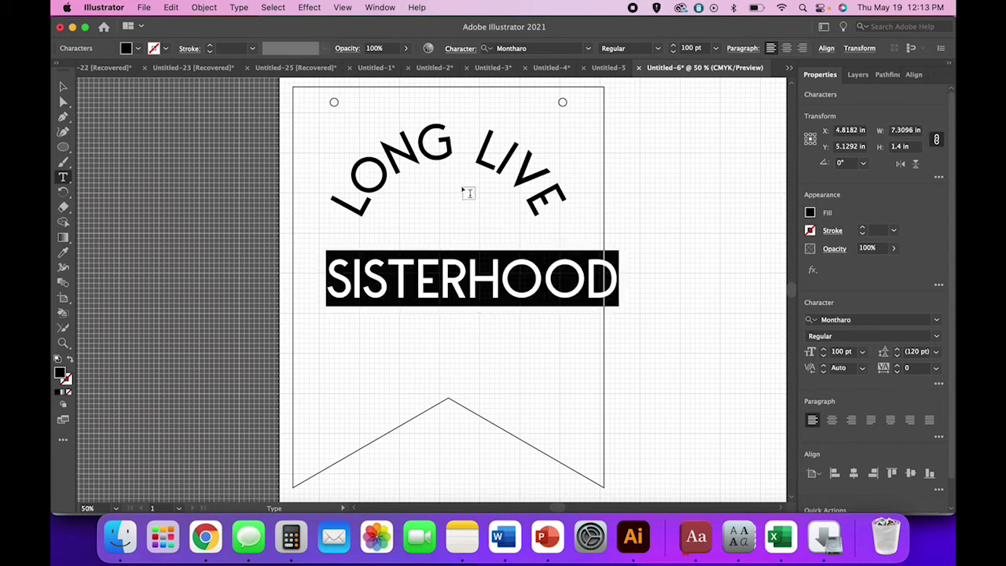
click(588, 48)
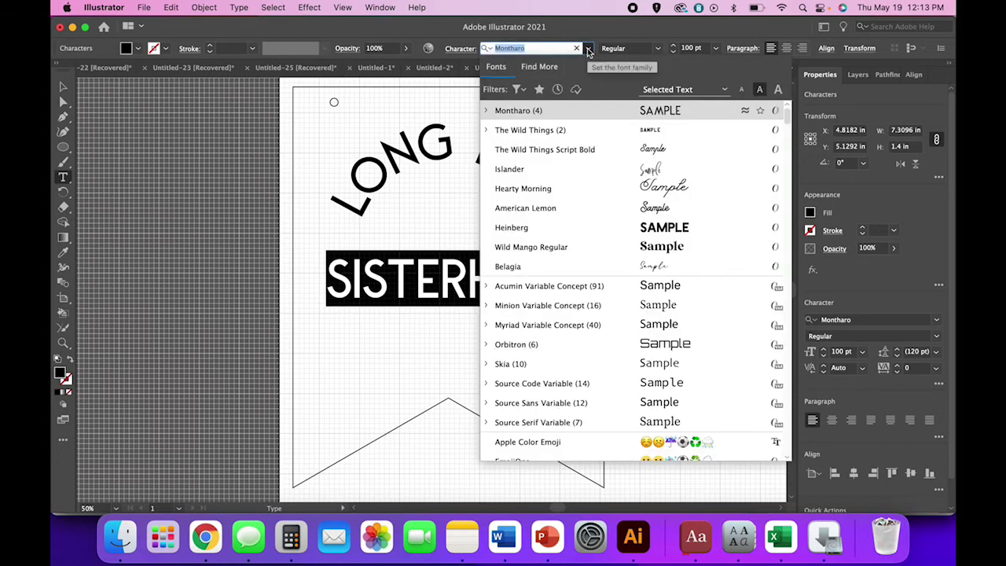
click(566, 153)
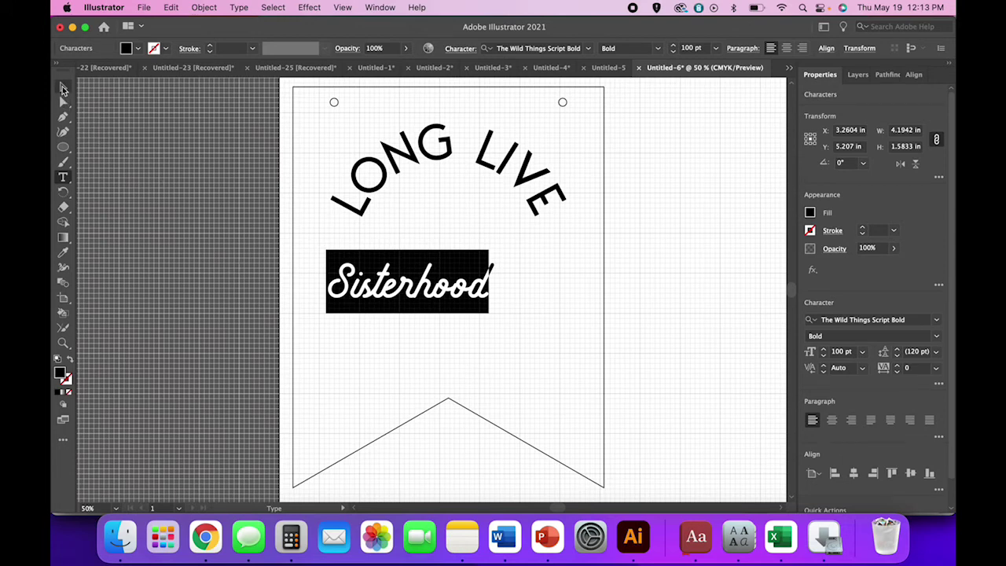
click(63, 86)
drag(410, 313, 477, 291)
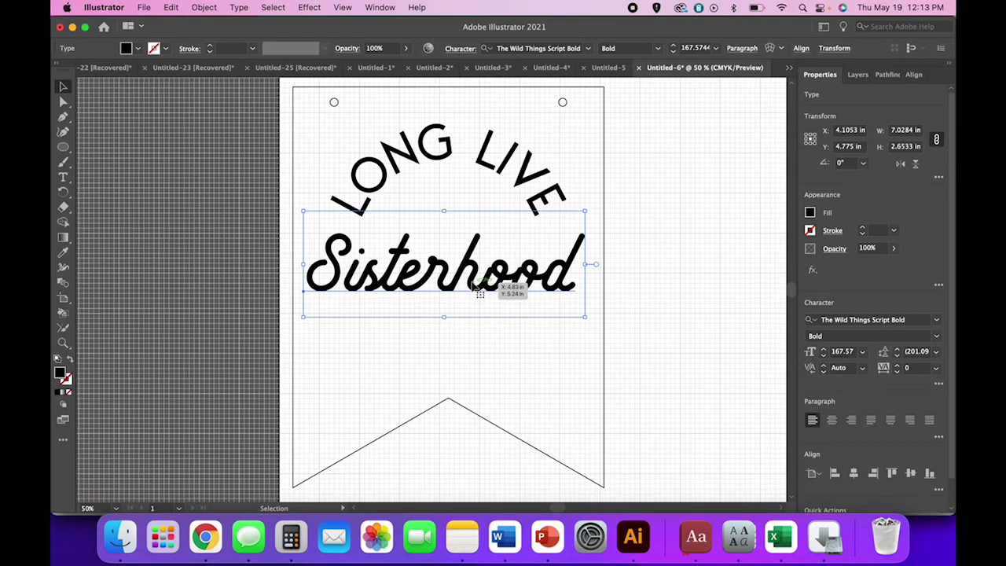
Step: Convert the Sisterhood text to outlines and unite its overlapping script letters
right_click(478, 291)
click(119, 325)
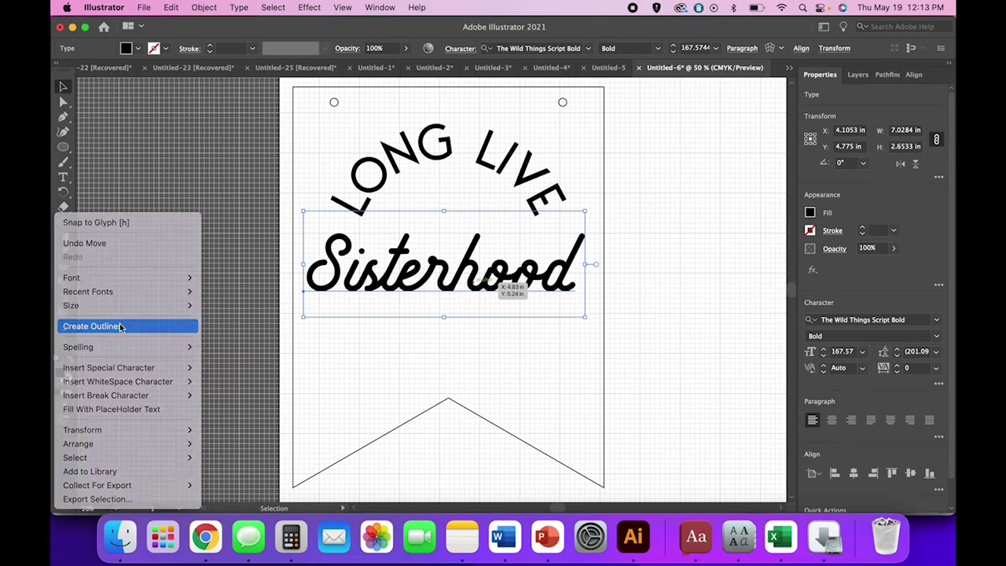
key(super+equal)
key(super+equal)
key(super+equal)
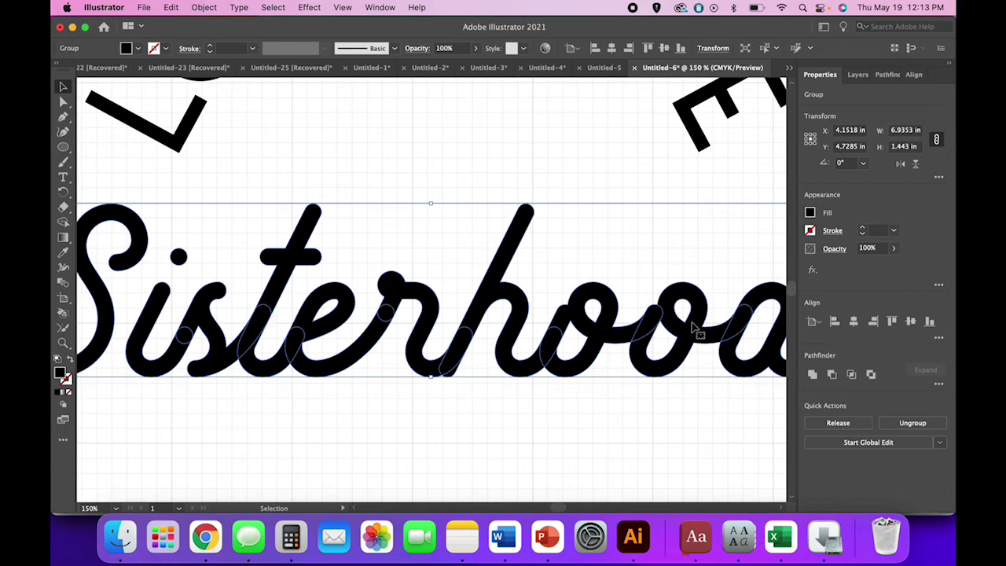
click(813, 375)
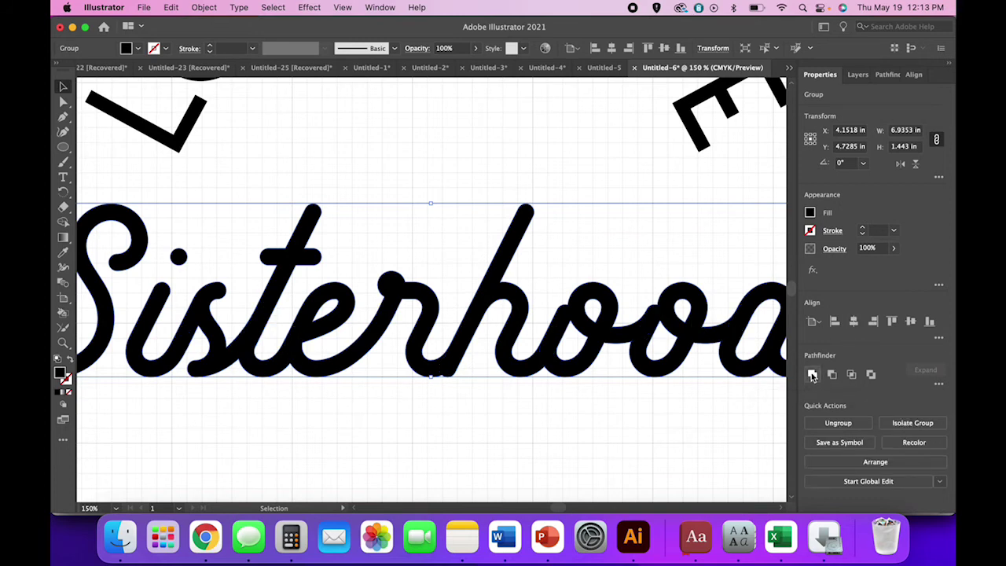
Step: Align the banner, LONG LIVE and Sisterhood lettering on their horizontal centers, and deselect everything
key(super+minus)
key(super+minus)
key(super+minus)
key(super+minus)
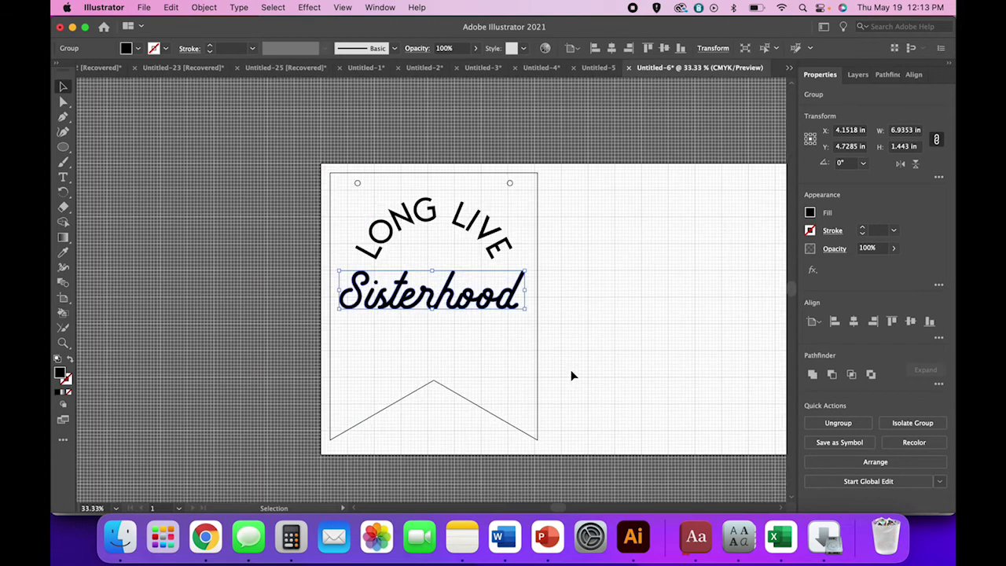
click(574, 382)
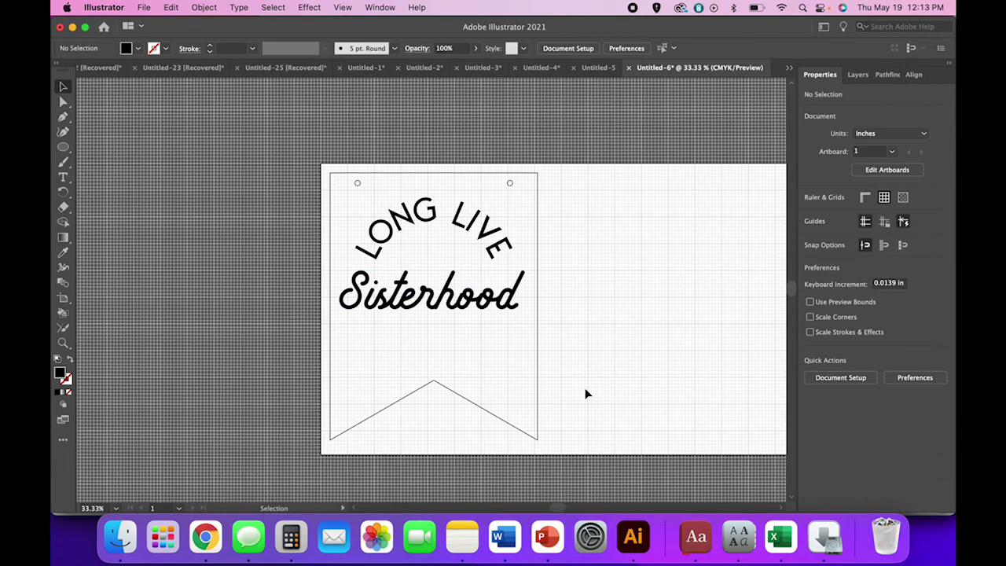
drag(241, 162, 587, 444)
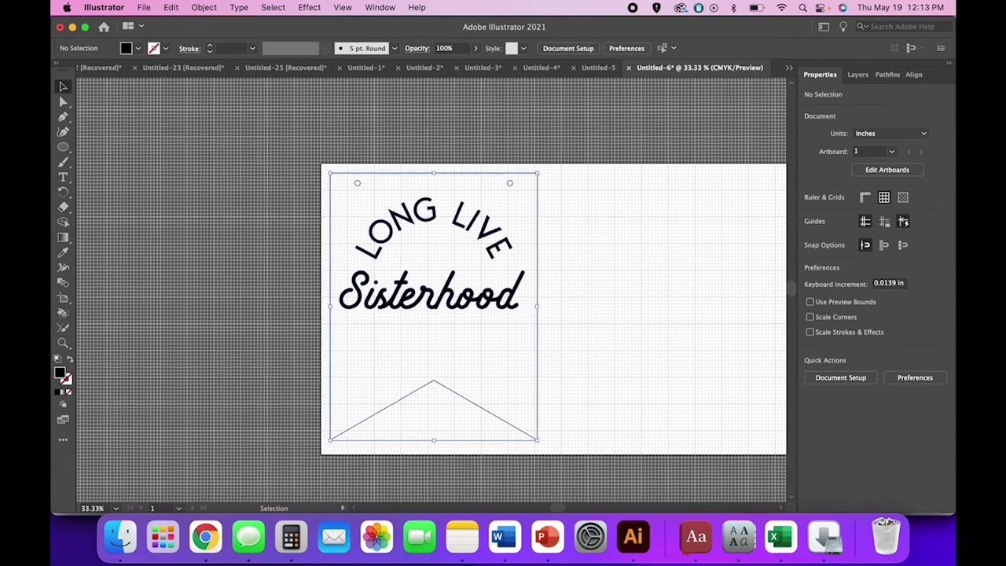
click(854, 321)
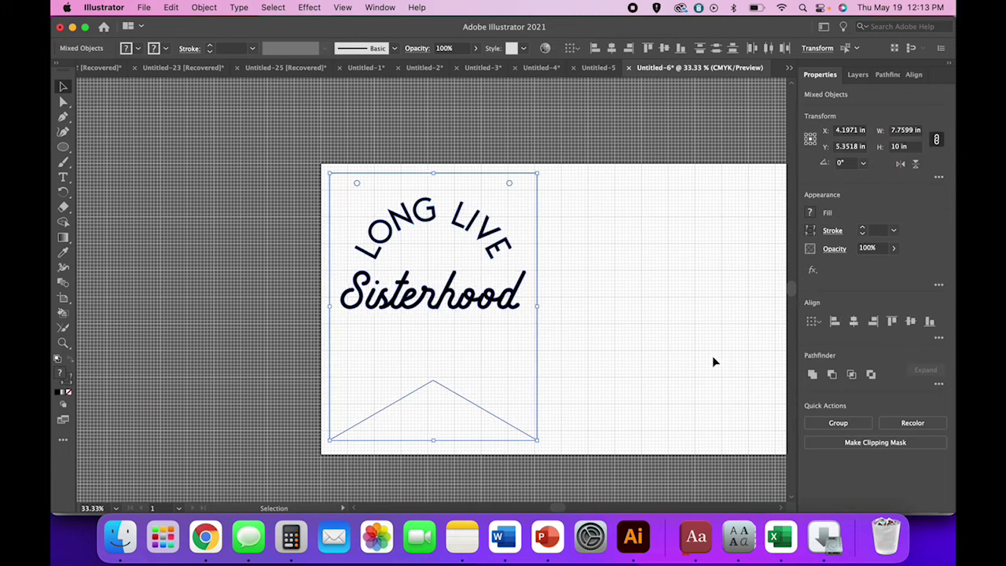
click(714, 362)
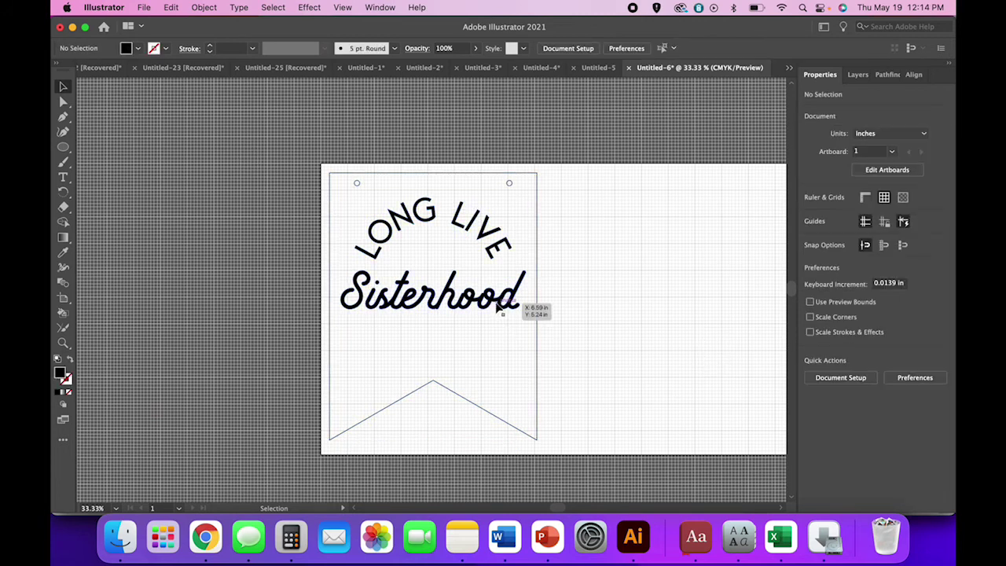
Step: Move the Sisterhood lettering straight down about 0.28 in to widen the gap below LONG LIVE
click(500, 309)
drag(500, 309, 504, 314)
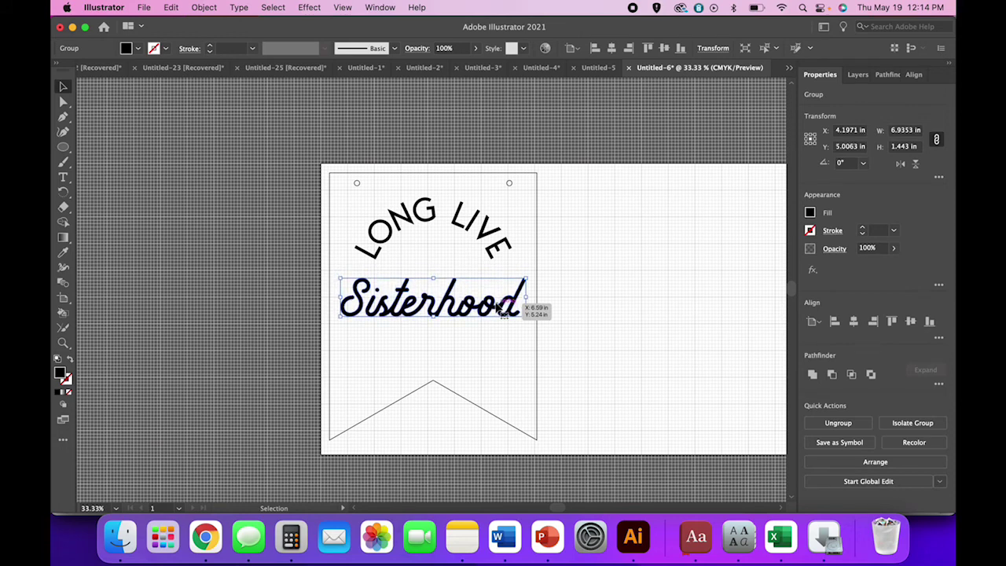
click(555, 332)
Step: Move the LONG LIVE and Sisterhood lettering together straight down about 0.5 in on the banner
scroll(555, 333, right, 2)
scroll(555, 333, down, 1)
scroll(555, 333, up, 3)
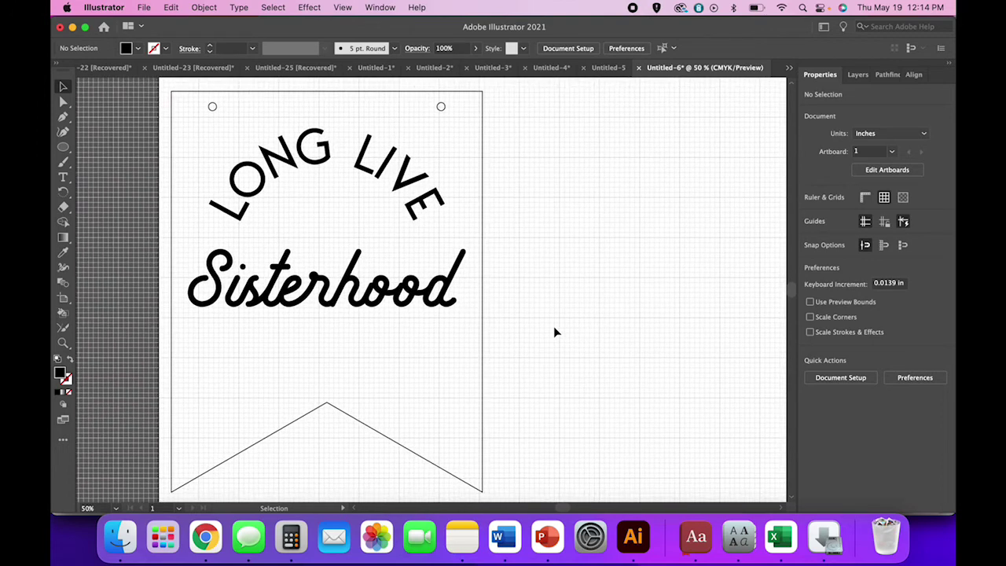
click(400, 293)
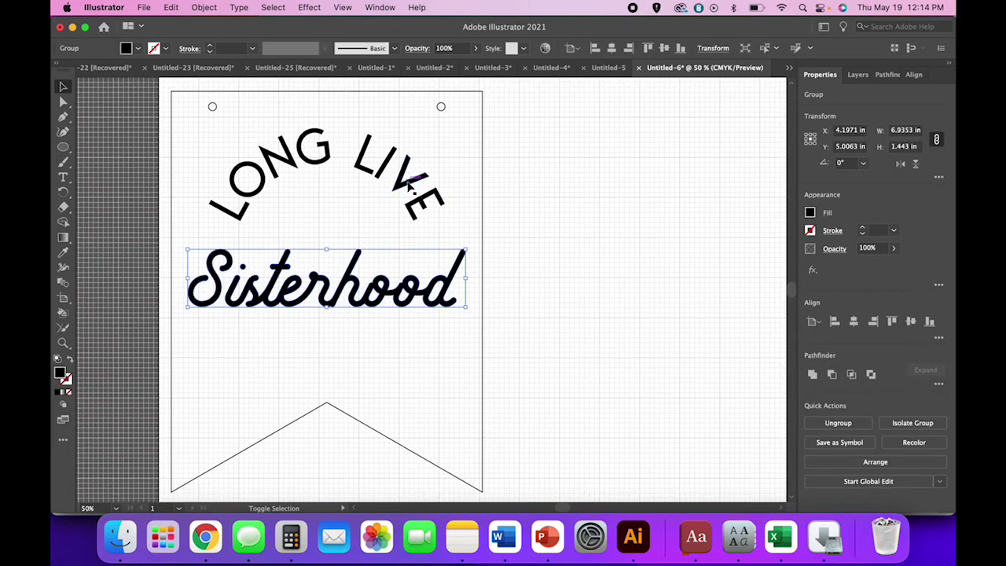
shift+click(409, 183)
drag(408, 178, 408, 183)
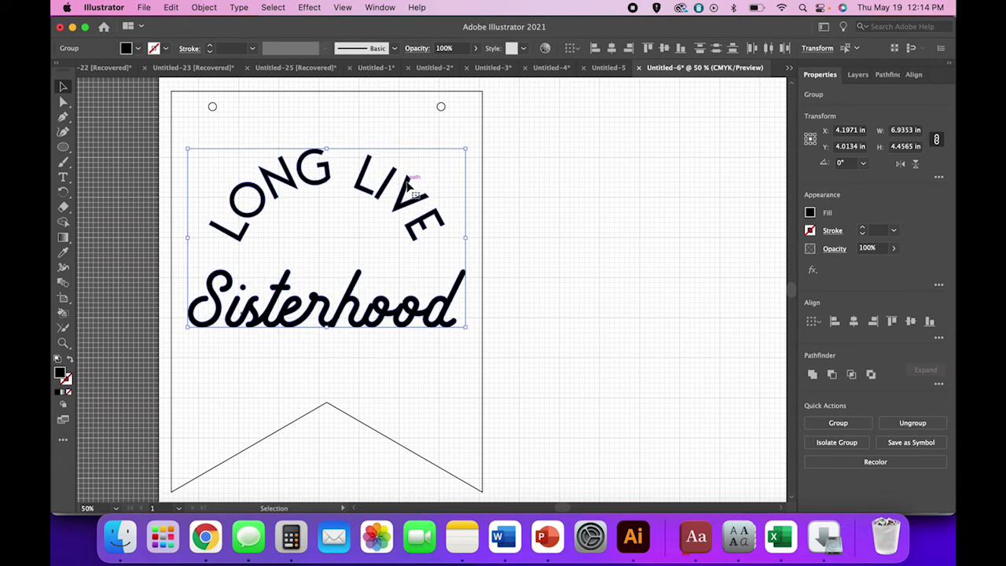
click(566, 254)
Step: Duplicate the LONG LIVE and Sisterhood lettering and place the copy on the empty artboard area beside the banner
scroll(564, 254, left, 3)
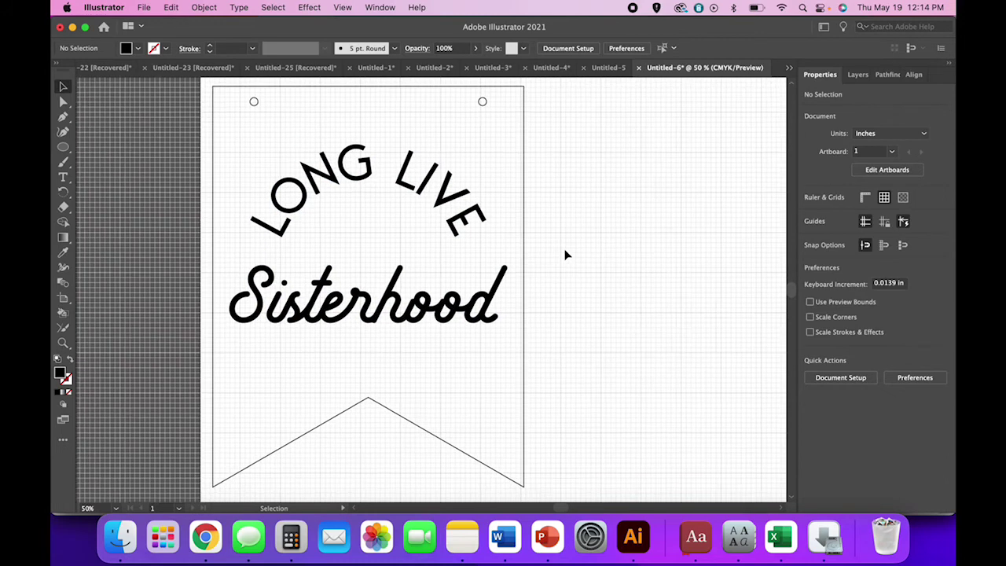
scroll(564, 254, right, 4)
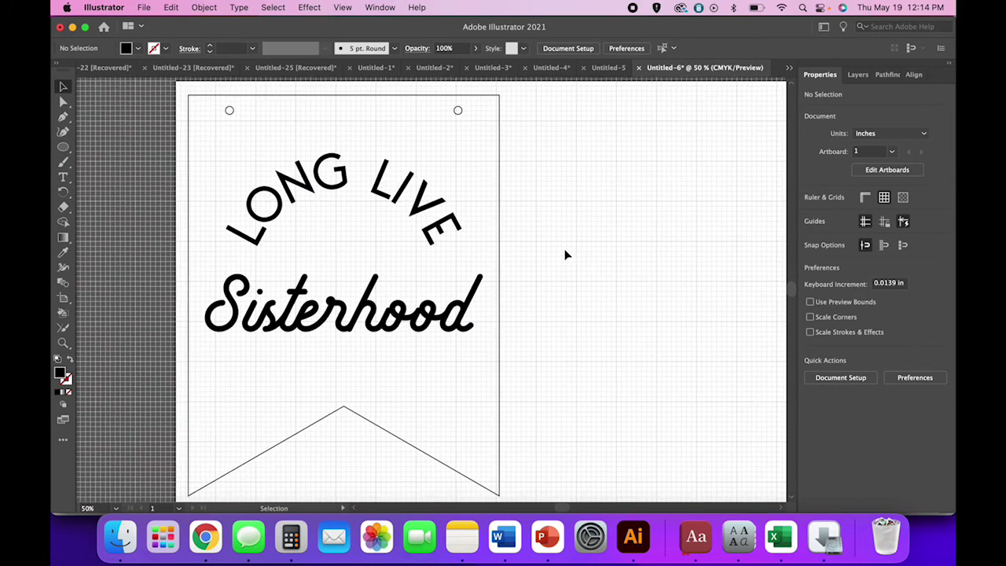
scroll(565, 254, right, 8)
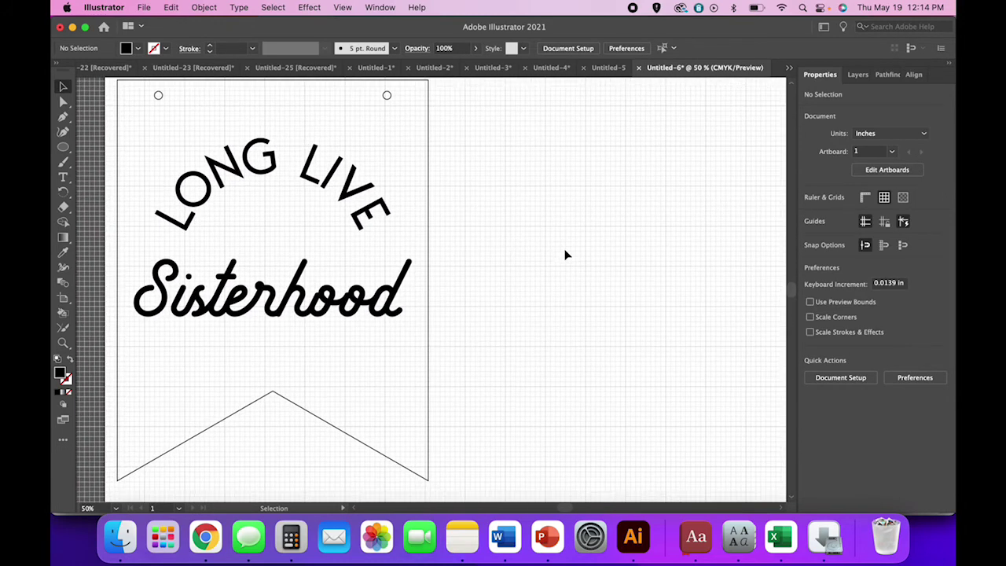
scroll(565, 254, right, 1)
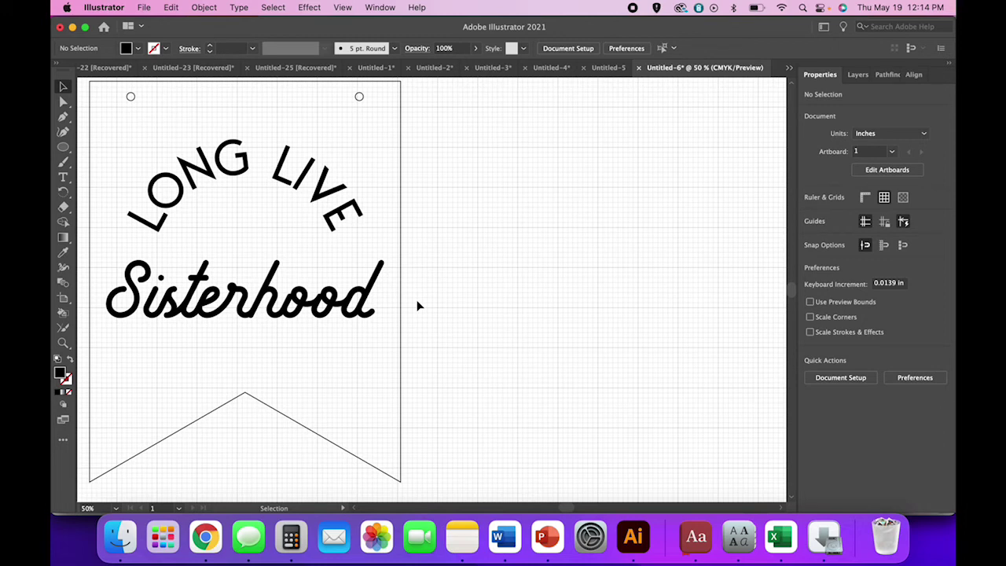
click(198, 288)
shift+click(343, 216)
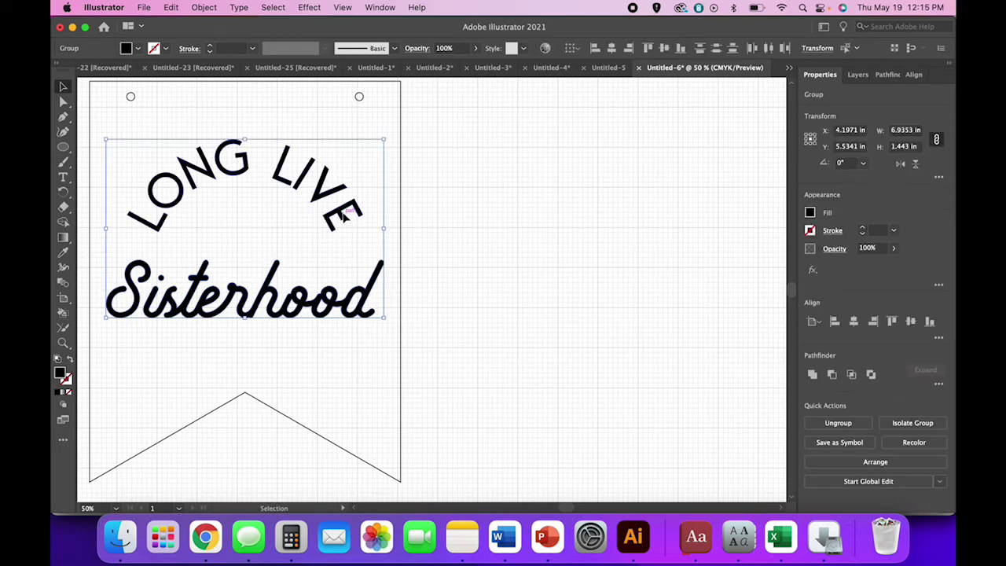
key(super+c)
key(super+v)
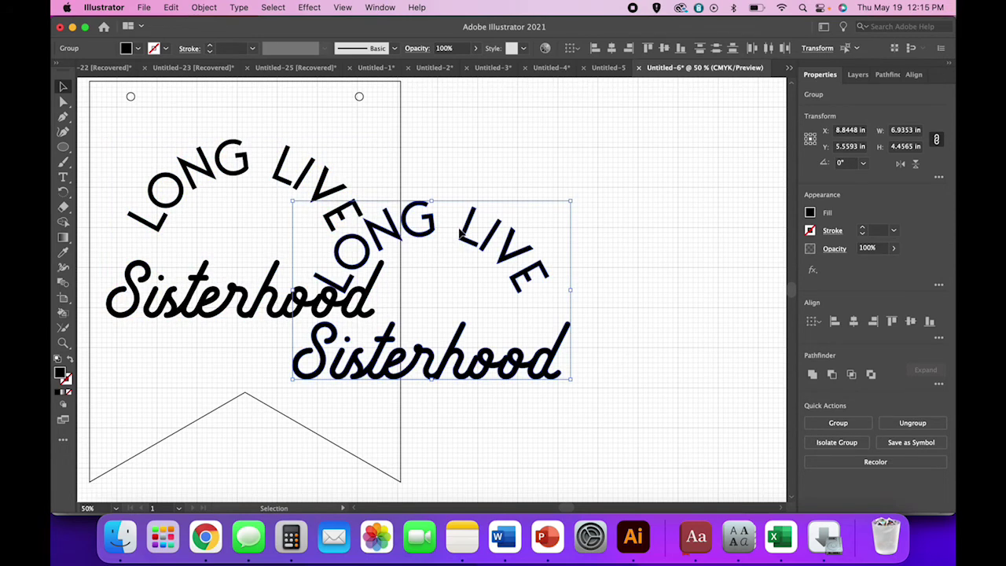
drag(468, 243, 649, 203)
Step: Swap the copied lettering's fill and stroke to give unfilled 1 pt outlines, and select the Sisterhood copy
click(70, 360)
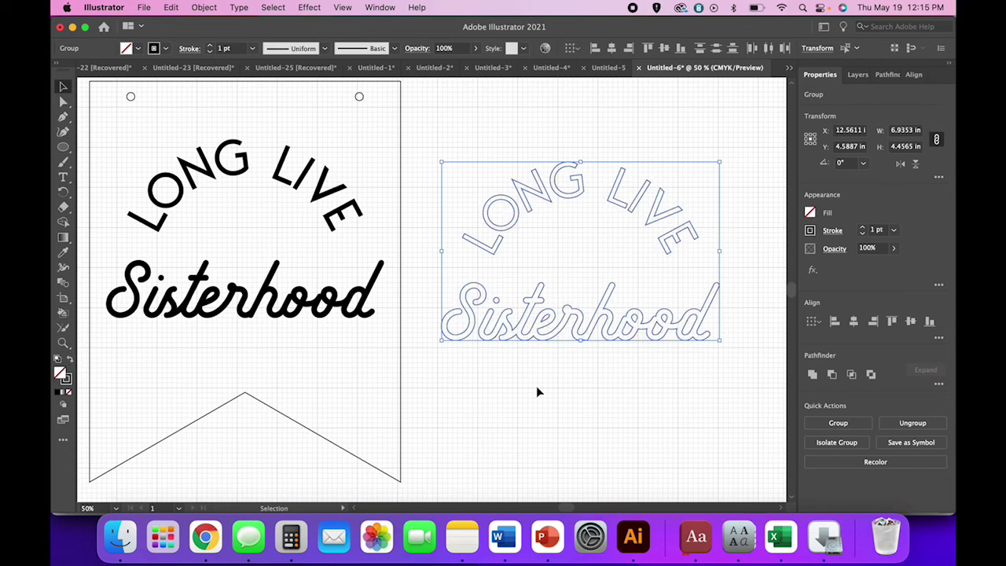
click(536, 389)
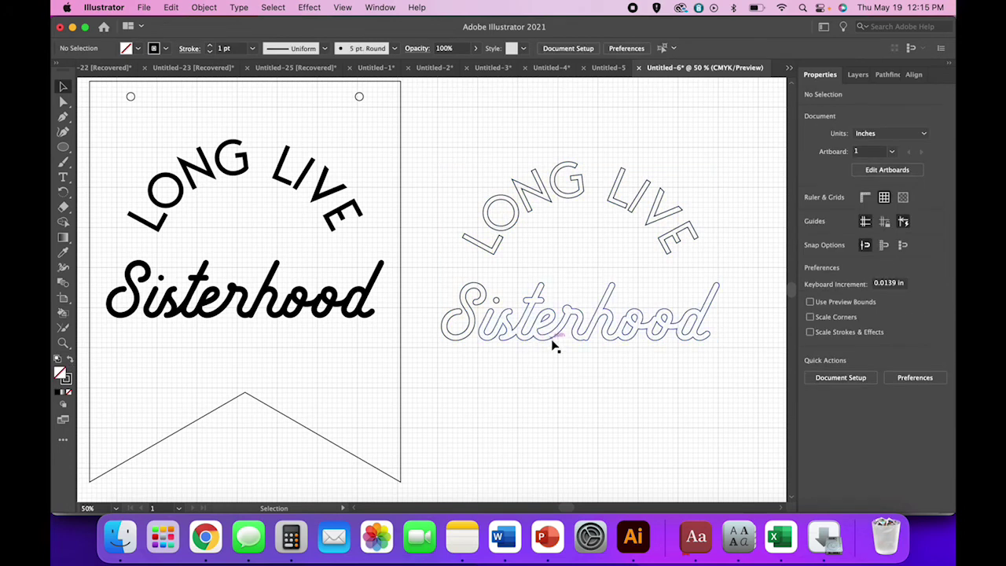
click(533, 318)
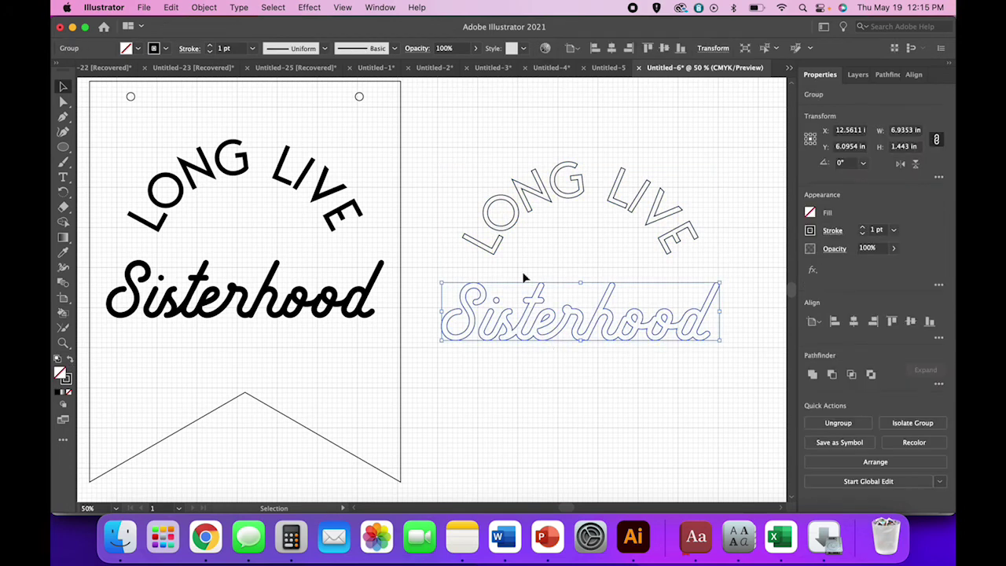
Step: Start an offset path on the outlined LONG LIVE copy beside the banner, with the offset set to 0.02 in
shift+click(504, 250)
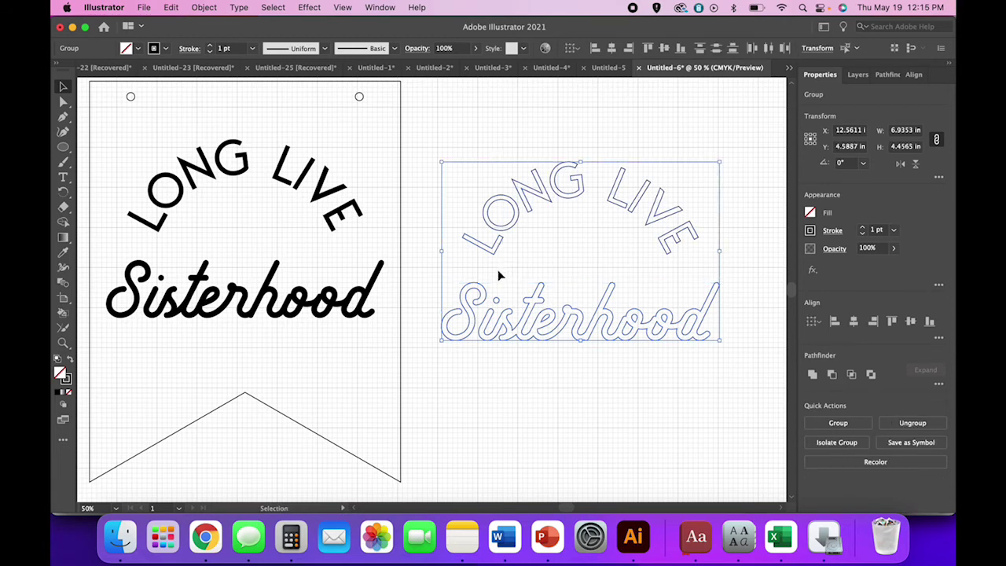
key(super+equal)
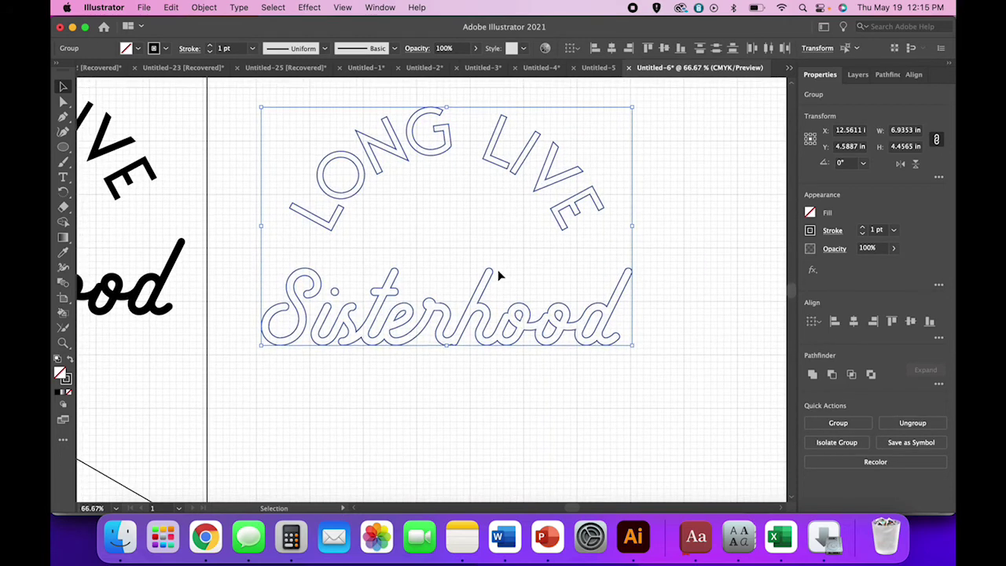
key(super+equal)
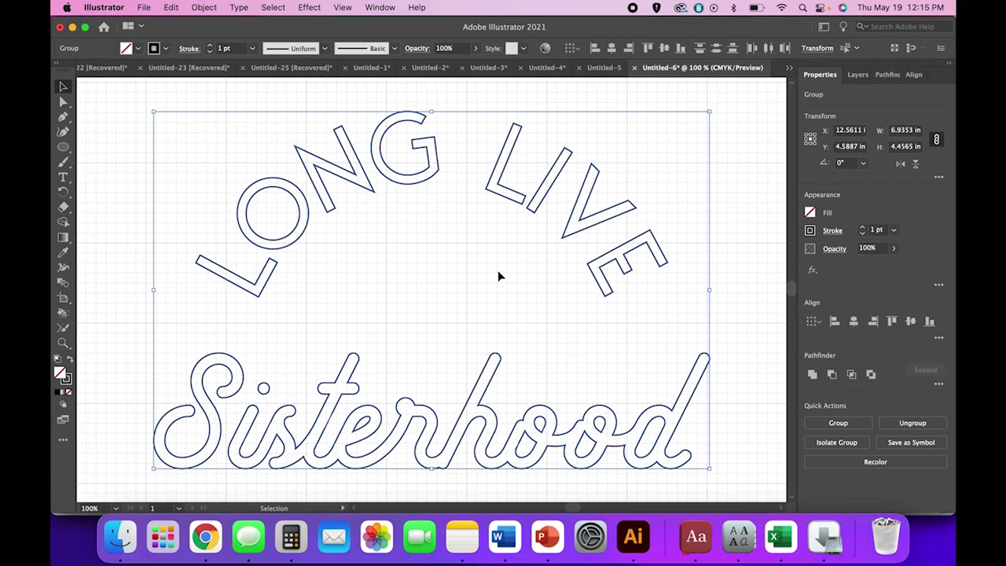
scroll(498, 276, down, 2)
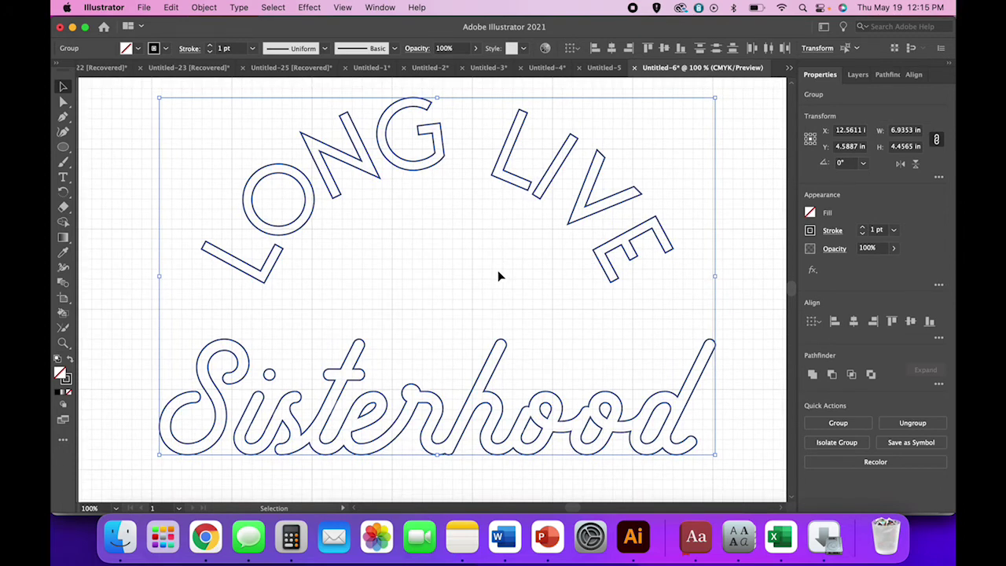
click(499, 276)
click(615, 282)
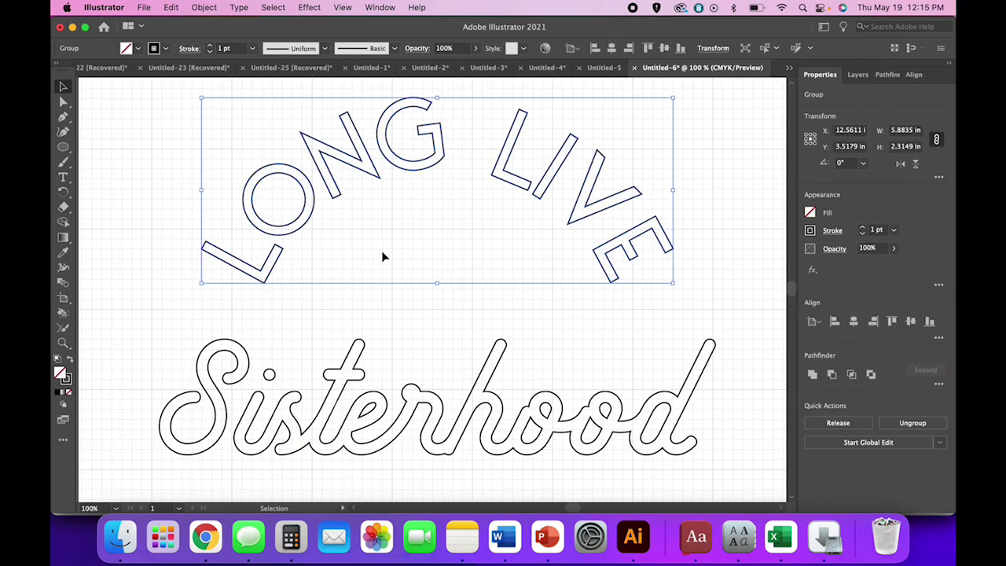
scroll(332, 280, up, 2)
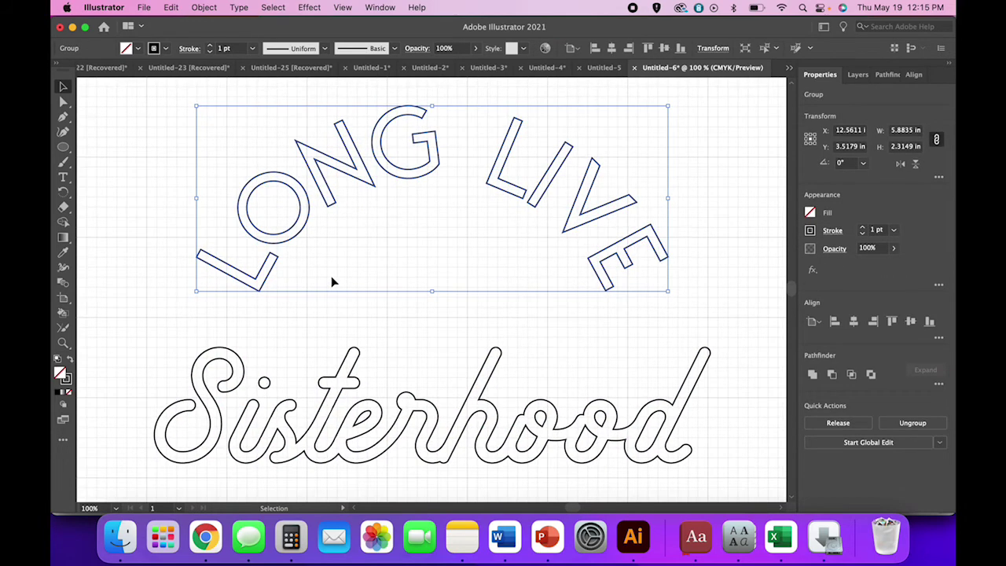
click(205, 10)
mouse_move(220, 325)
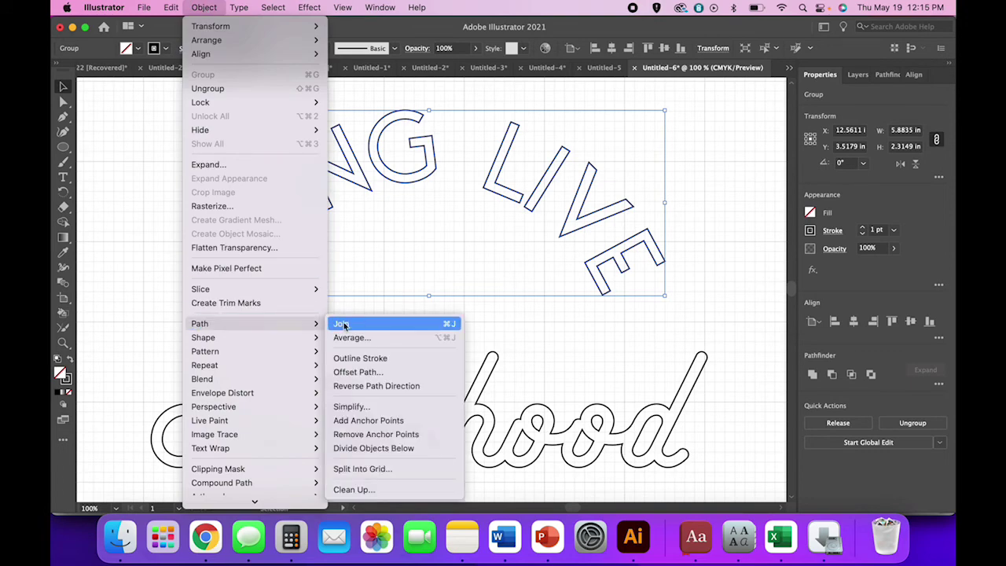
click(350, 372)
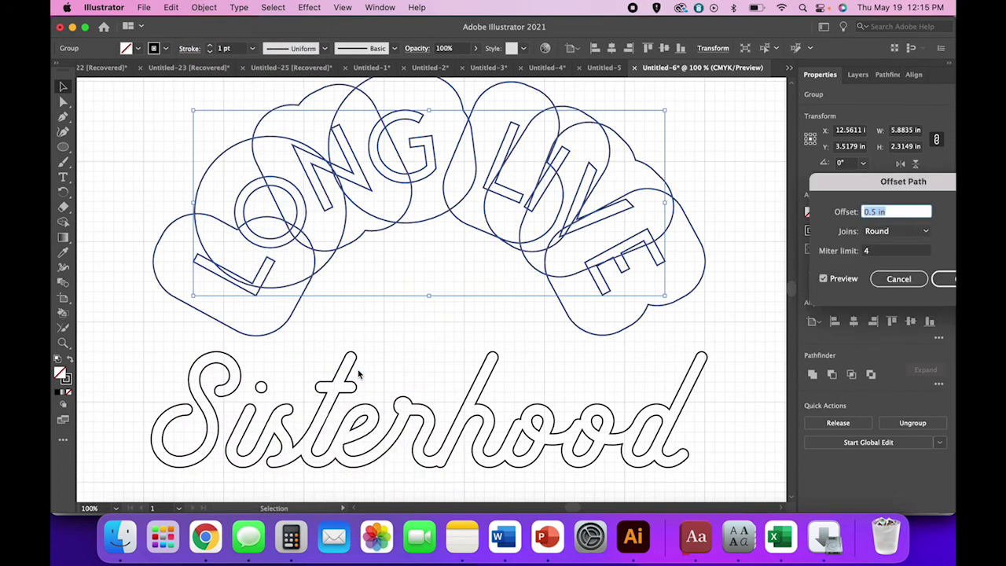
text(0.02)
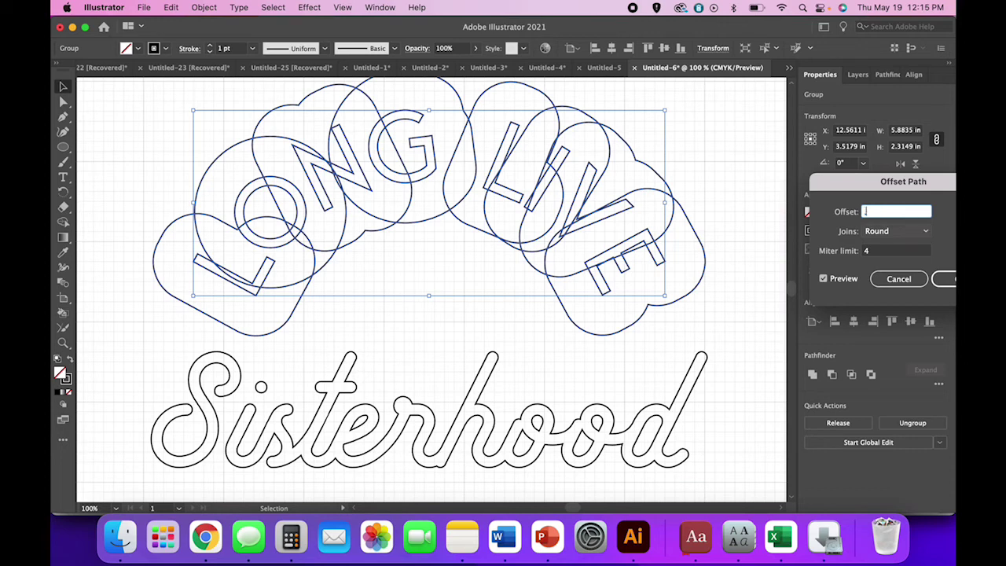
key(Tab)
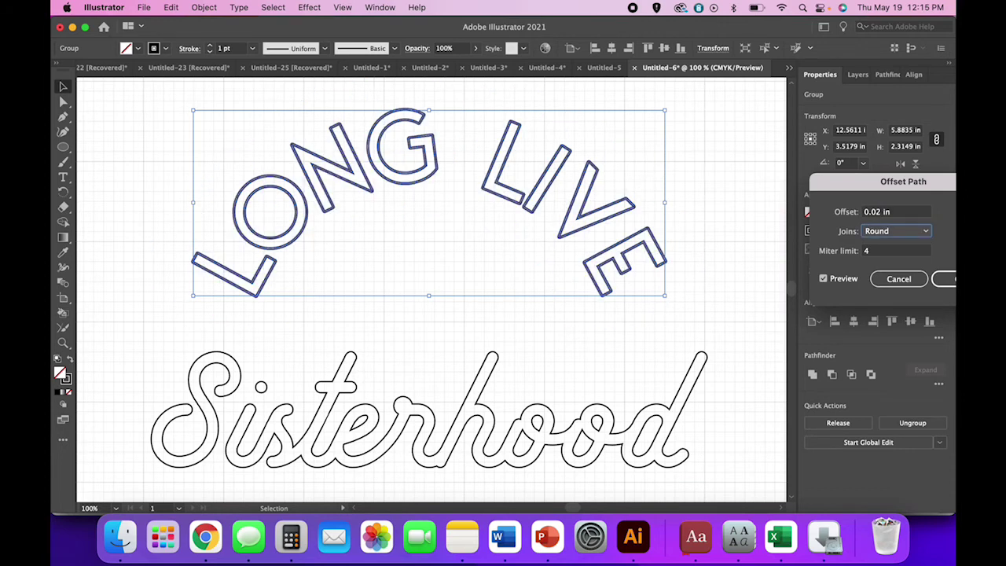
Step: Compare Miter and Round joins for the LONG LIVE offset and apply it with Miter joins
click(920, 232)
click(885, 244)
click(926, 235)
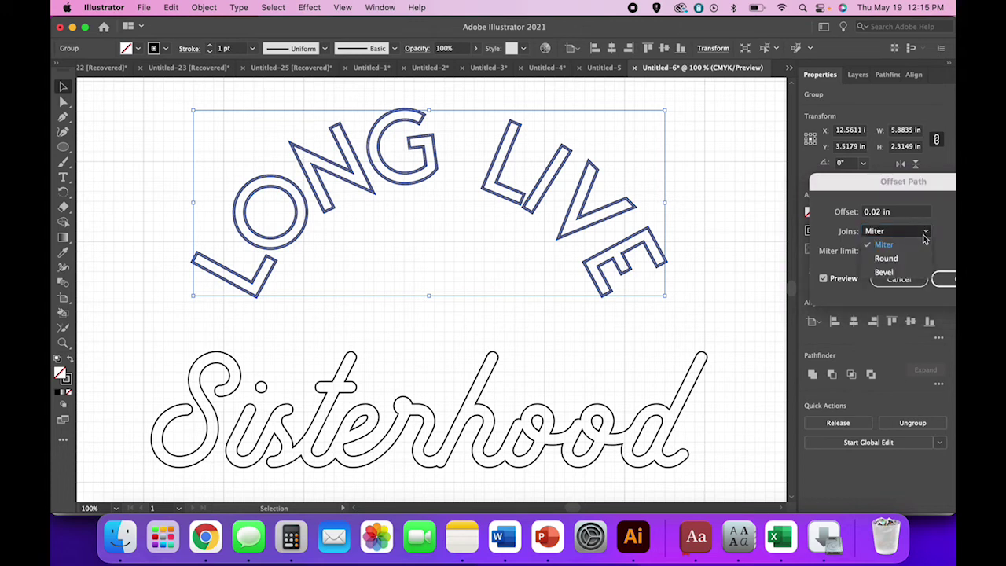
click(912, 259)
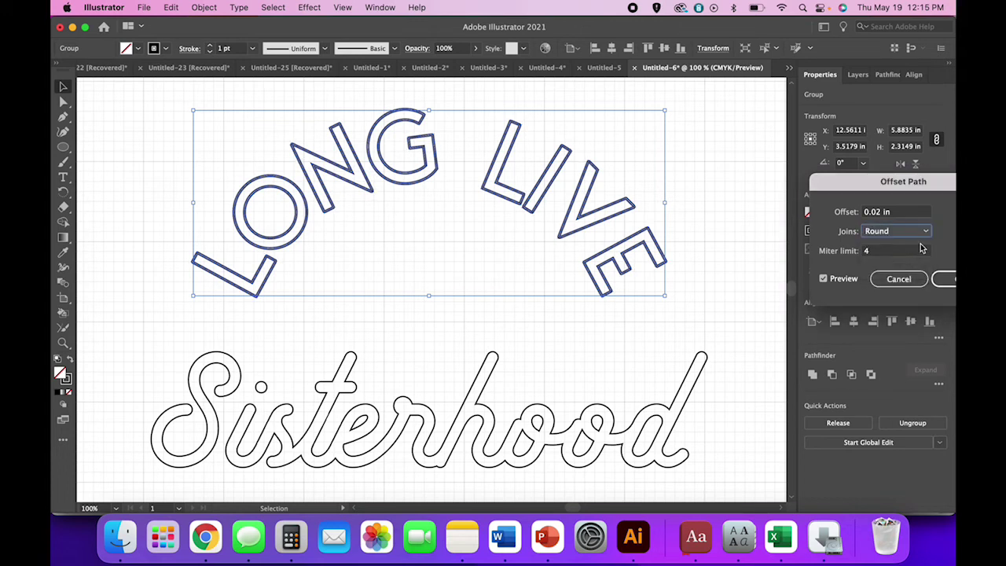
click(928, 233)
click(922, 247)
click(948, 279)
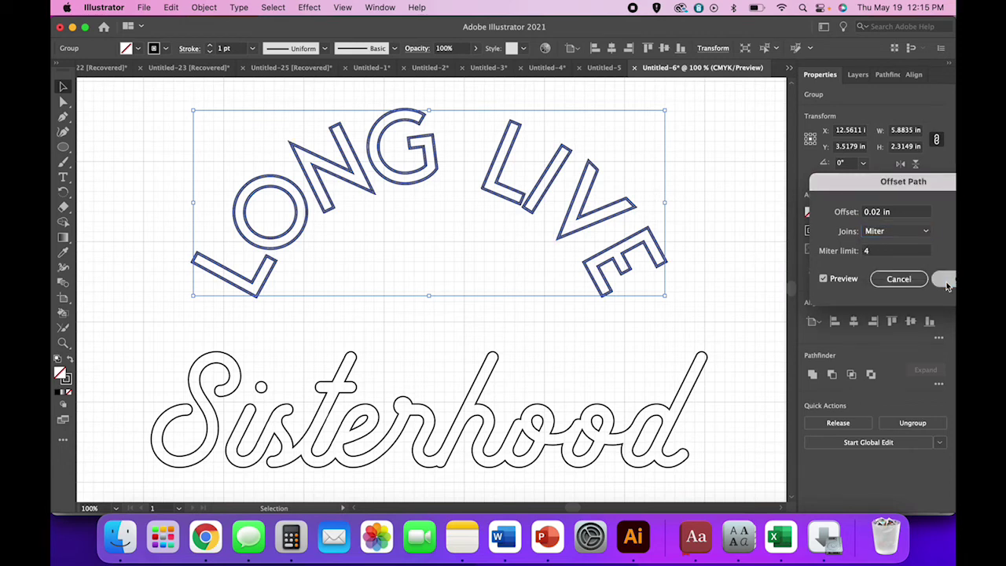
Step: Unite the original and offset outlines of the LONG LIVE copy into single enlarged letter shapes
click(706, 297)
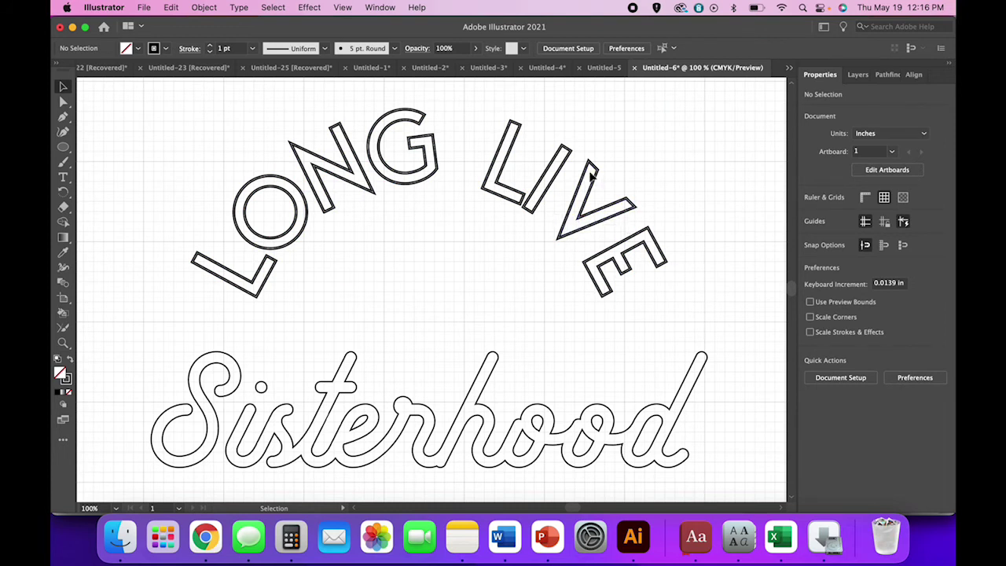
click(602, 290)
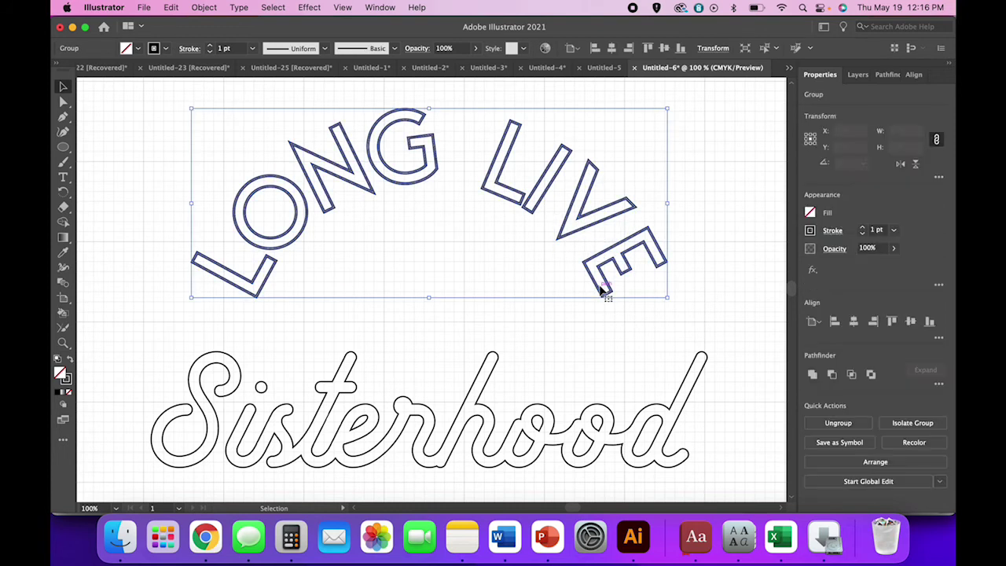
click(813, 372)
click(706, 279)
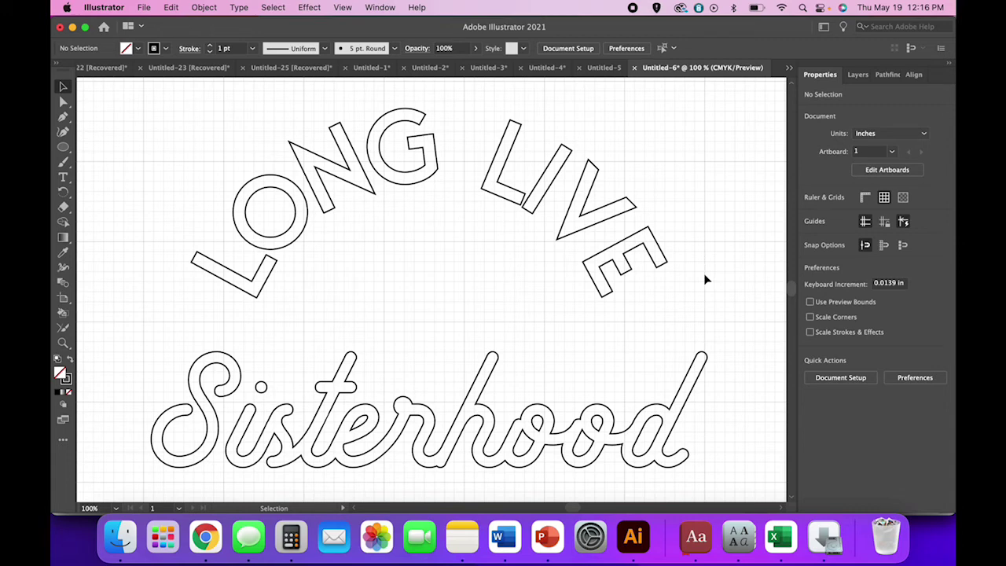
Step: Offset the outlined Sisterhood copy by 0.02 in with Miter joins
scroll(706, 279, down, 3)
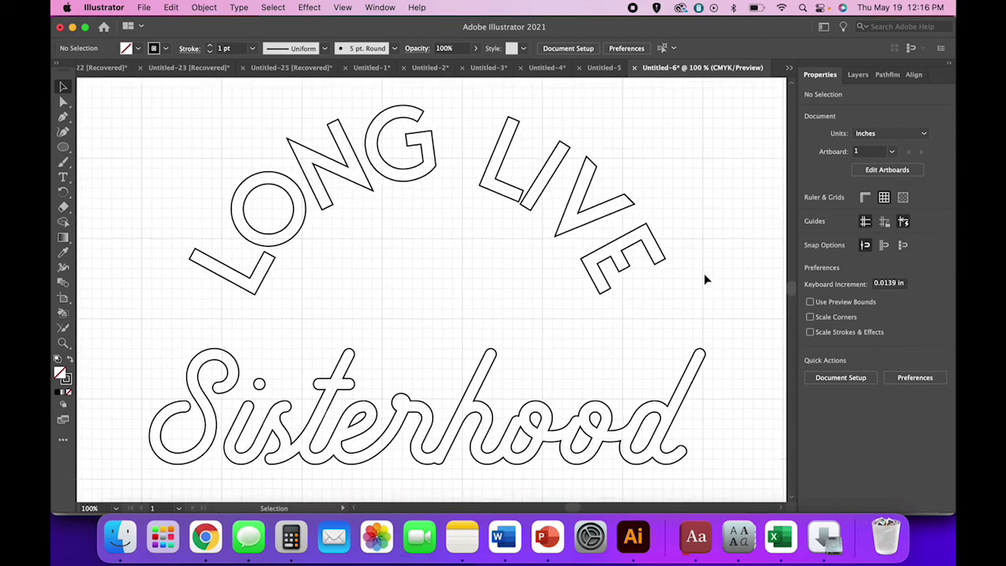
click(665, 366)
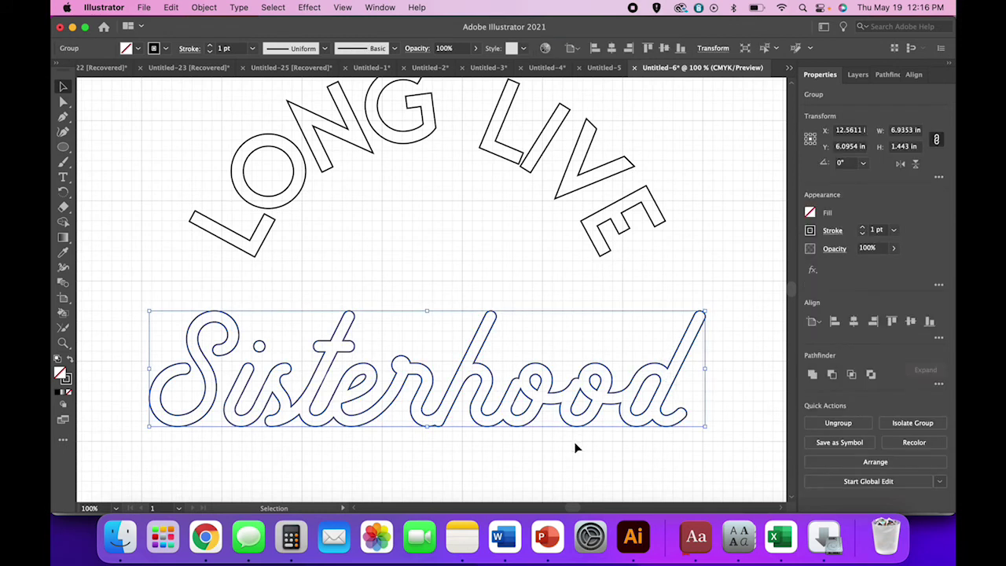
click(203, 8)
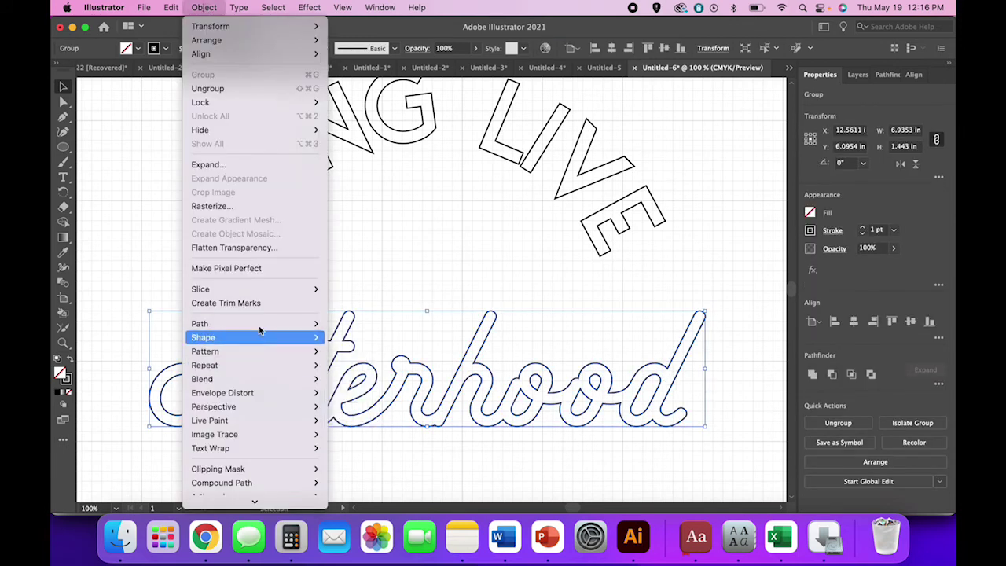
mouse_move(259, 323)
click(355, 370)
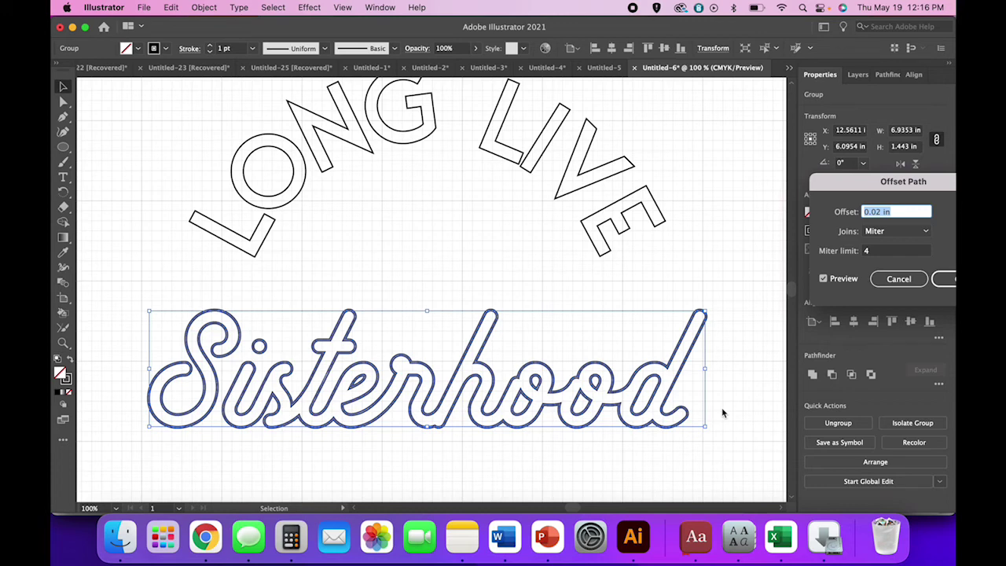
key(Return)
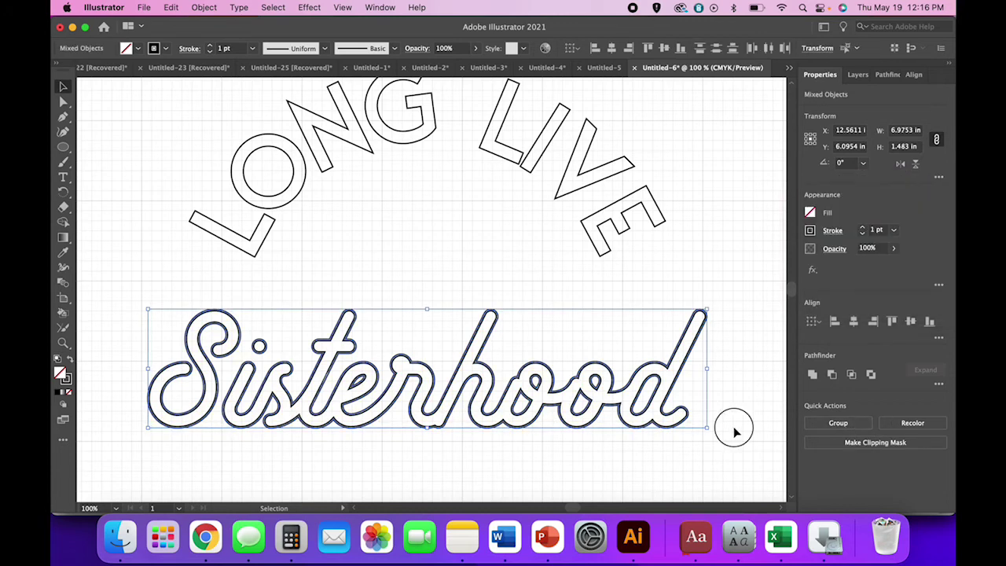
Step: Unite the original and offset outlines of the Sisterhood copy into one enlarged shape
click(734, 427)
click(621, 410)
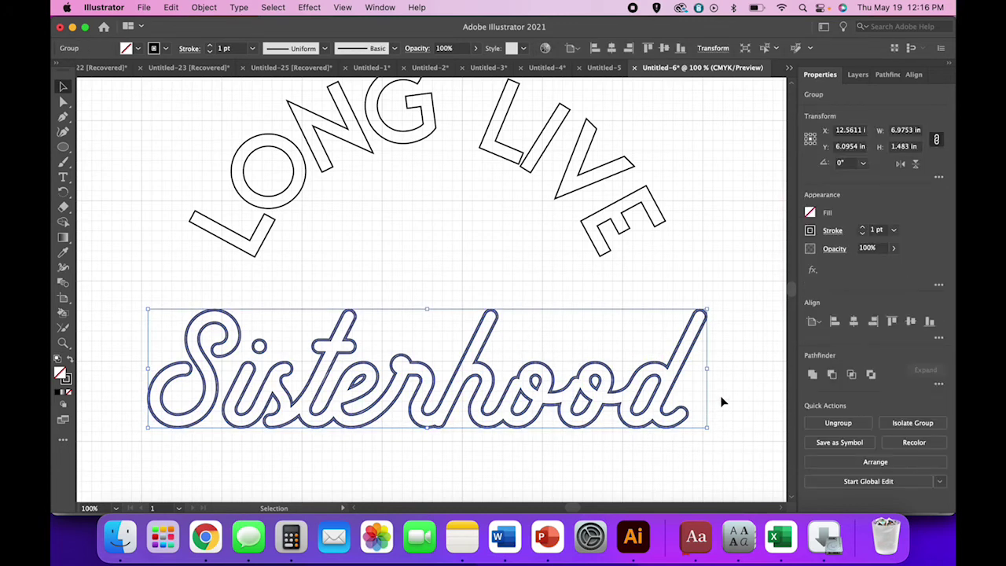
click(814, 376)
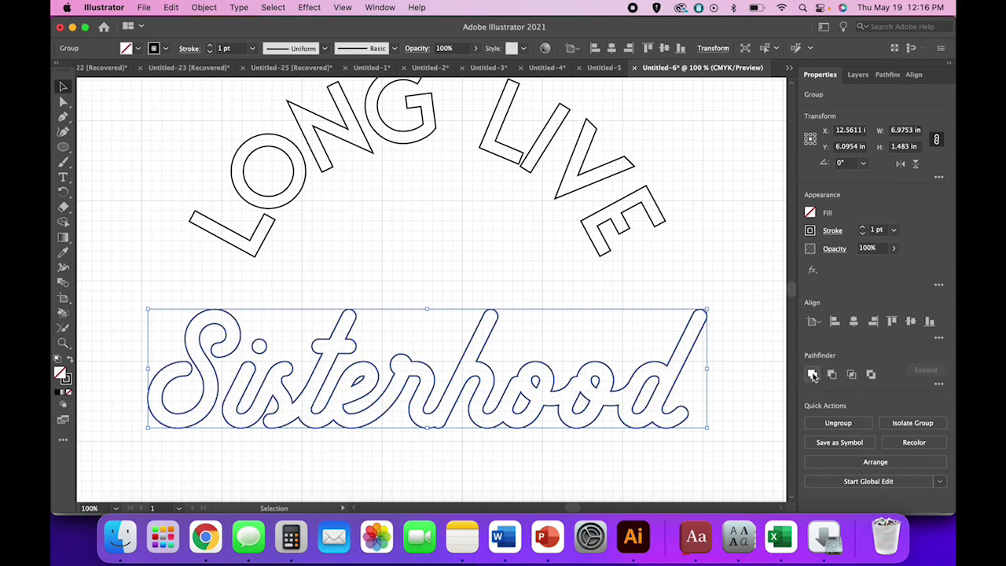
click(746, 432)
Step: Compare the enlarged outline lettering with the filled LONG LIVE and Sisterhood lettering on the banner
key(super+minus)
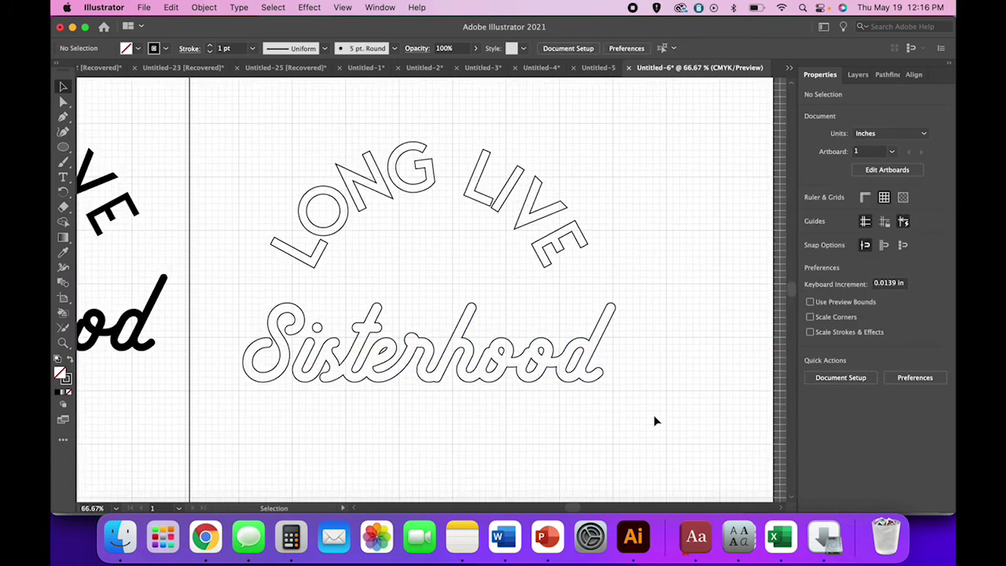
scroll(654, 420, left, 3)
scroll(653, 420, up, 2)
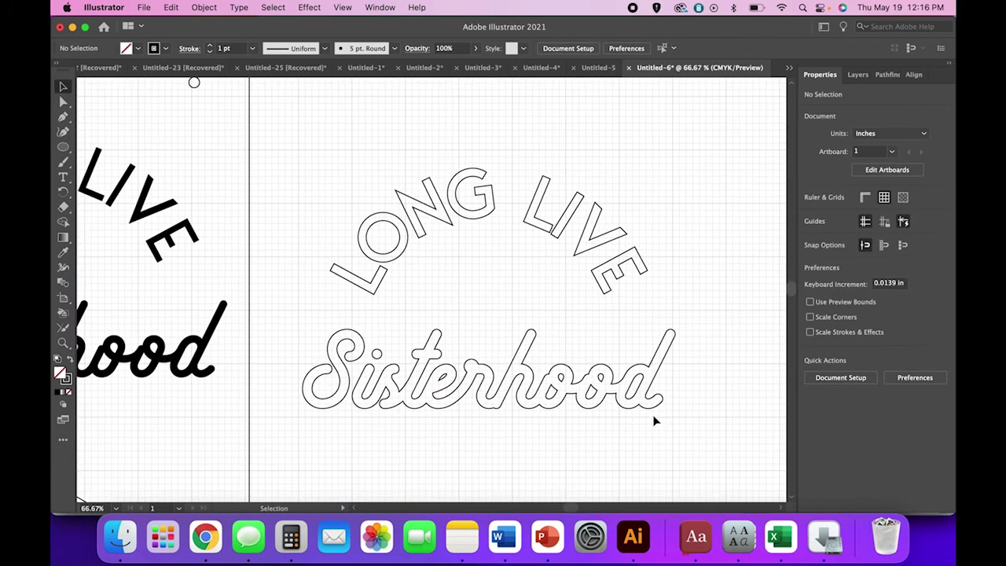
scroll(654, 422, left, 3)
scroll(647, 427, left, 3)
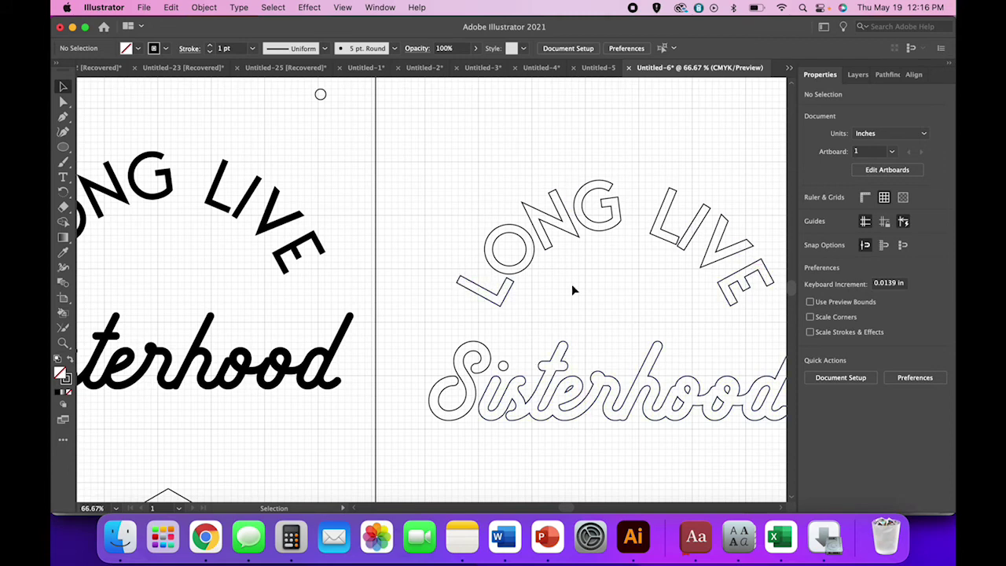
scroll(625, 272, left, 2)
scroll(625, 272, right, 4)
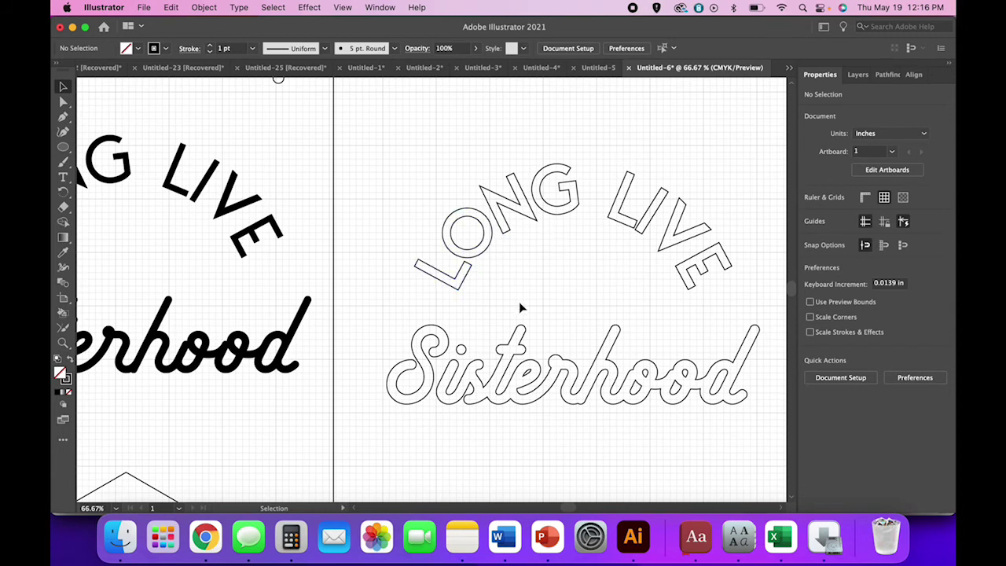
scroll(520, 309, left, 8)
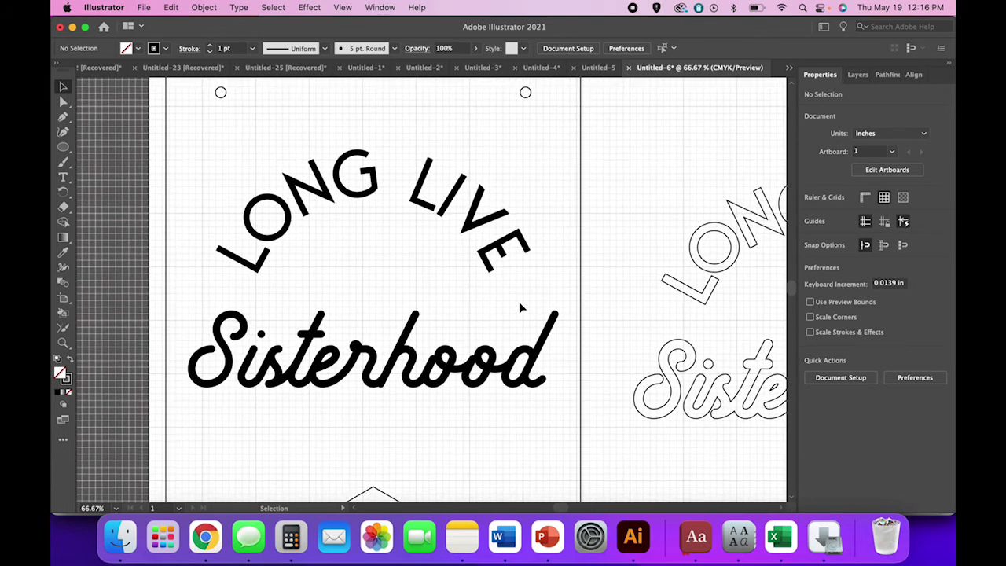
Step: Try moving the filled LONG LIVE and Sisterhood lettering slightly up and to the right on the banner
click(529, 356)
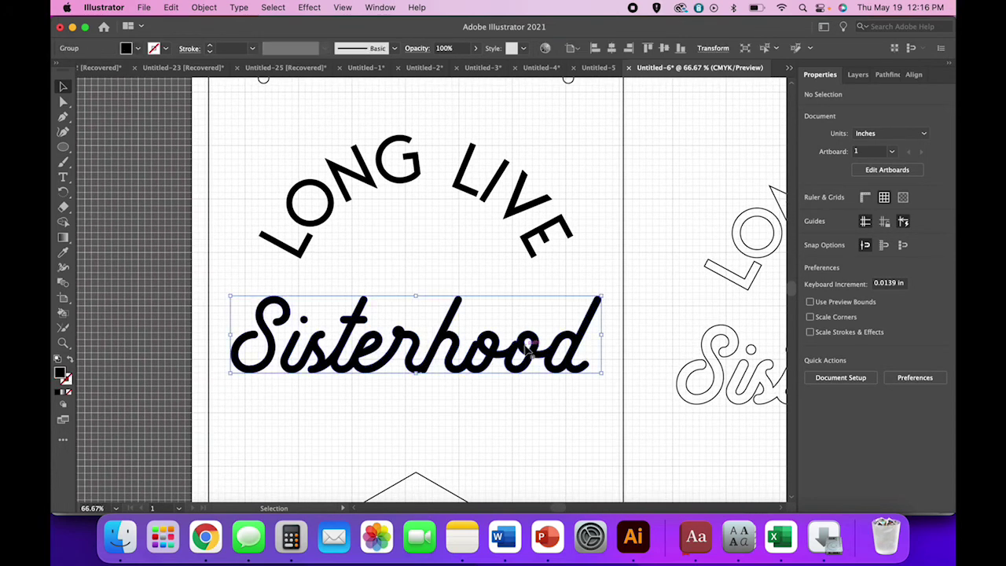
key(super+minus)
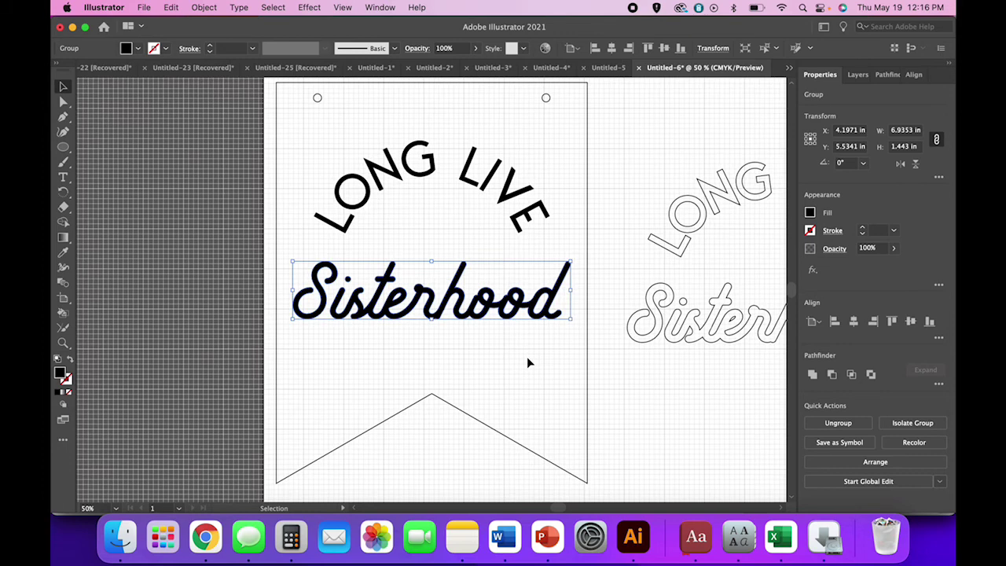
scroll(528, 360, up, 3)
shift+click(551, 235)
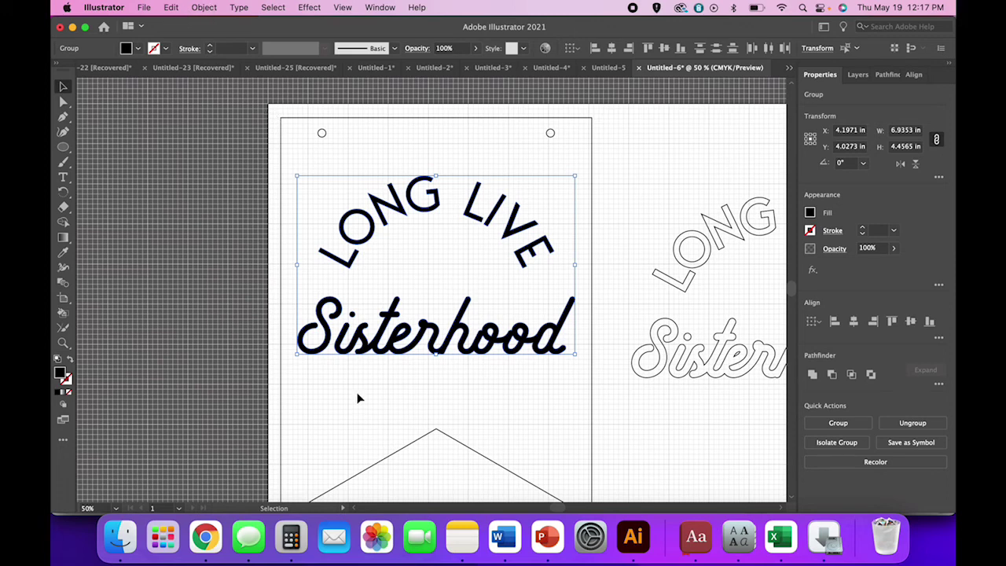
drag(353, 268, 358, 265)
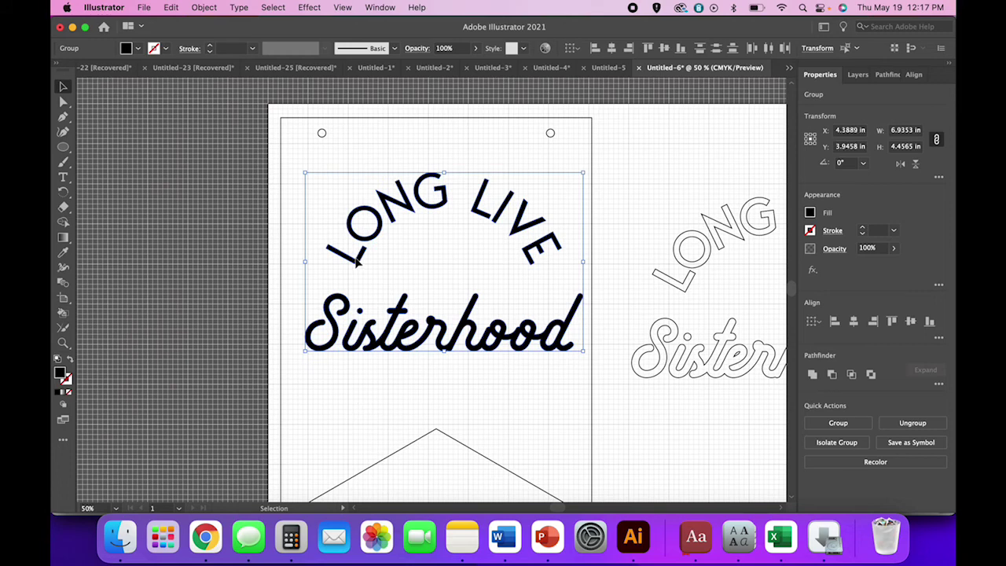
click(425, 396)
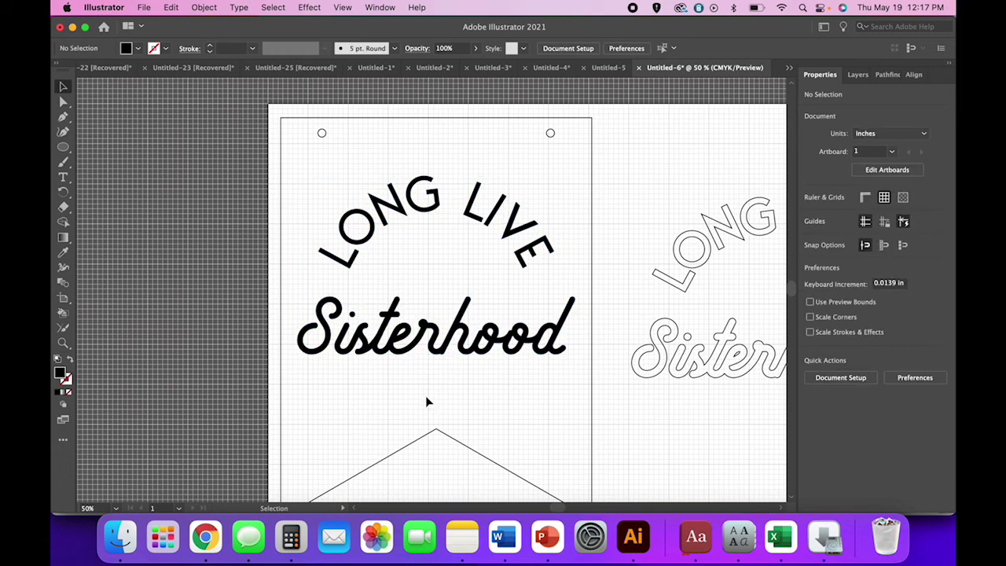
Step: Offset the filled LONG LIVE and Sisterhood lettering on the banner by -0.04 in with Miter joins
click(379, 252)
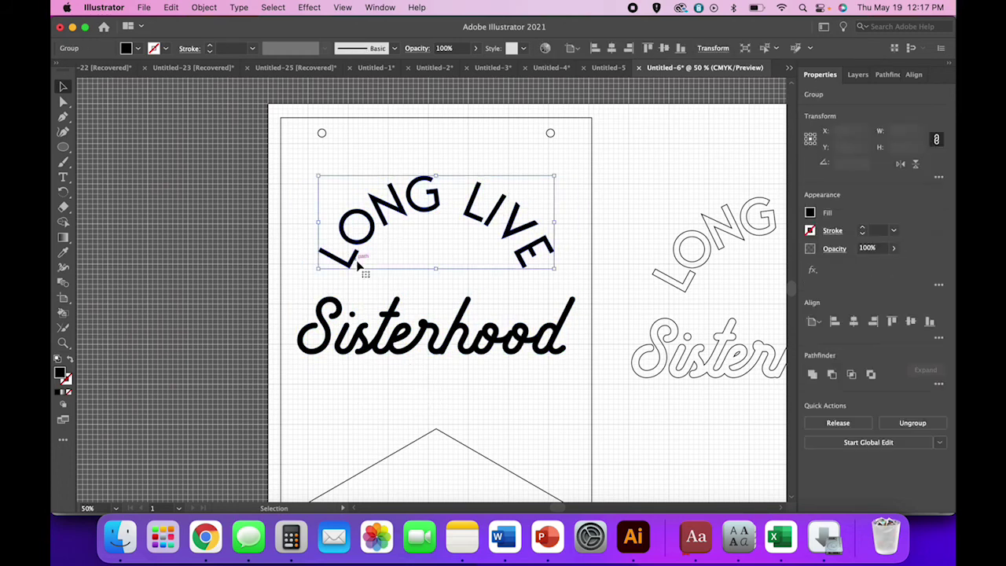
shift+click(381, 337)
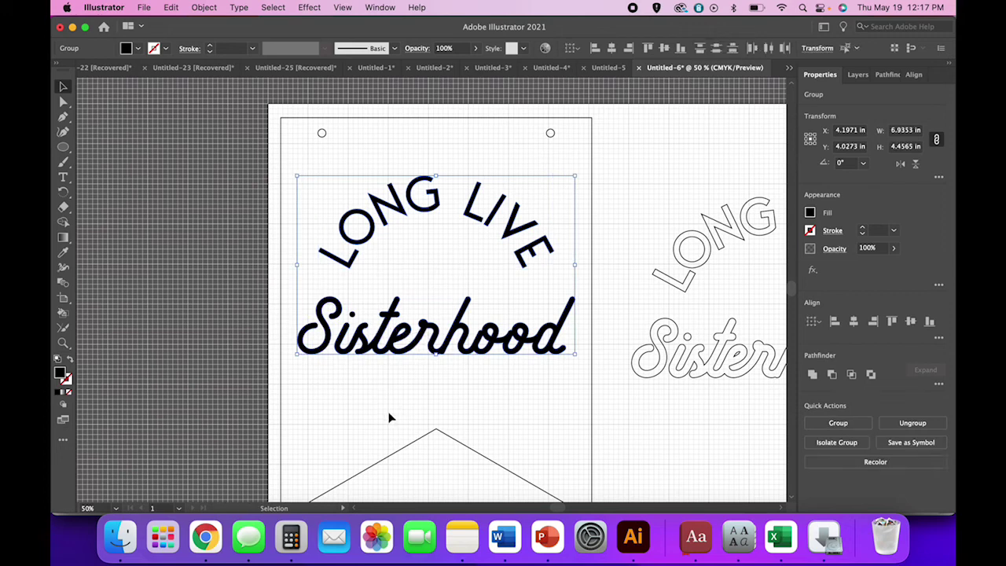
click(204, 7)
mouse_move(220, 326)
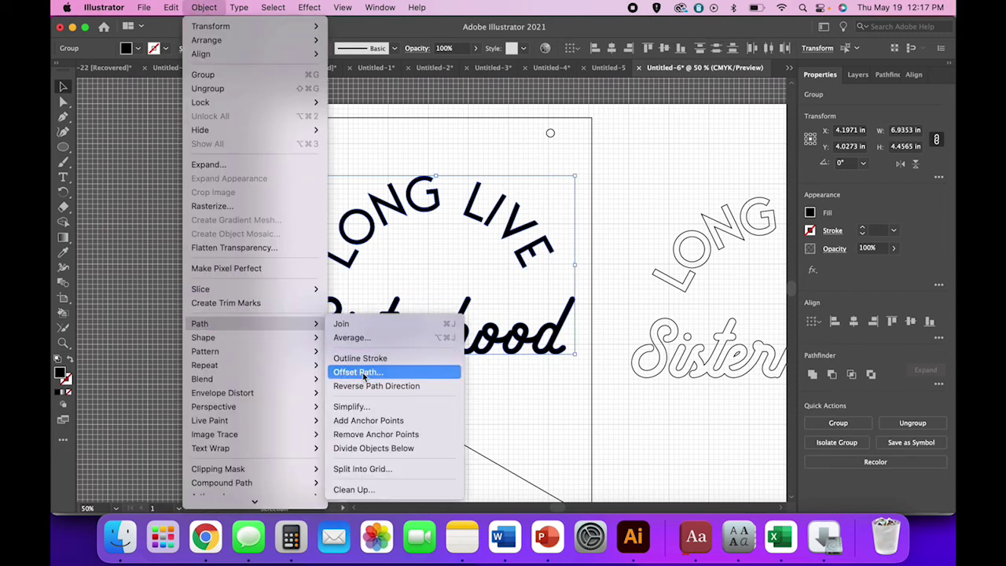
click(366, 373)
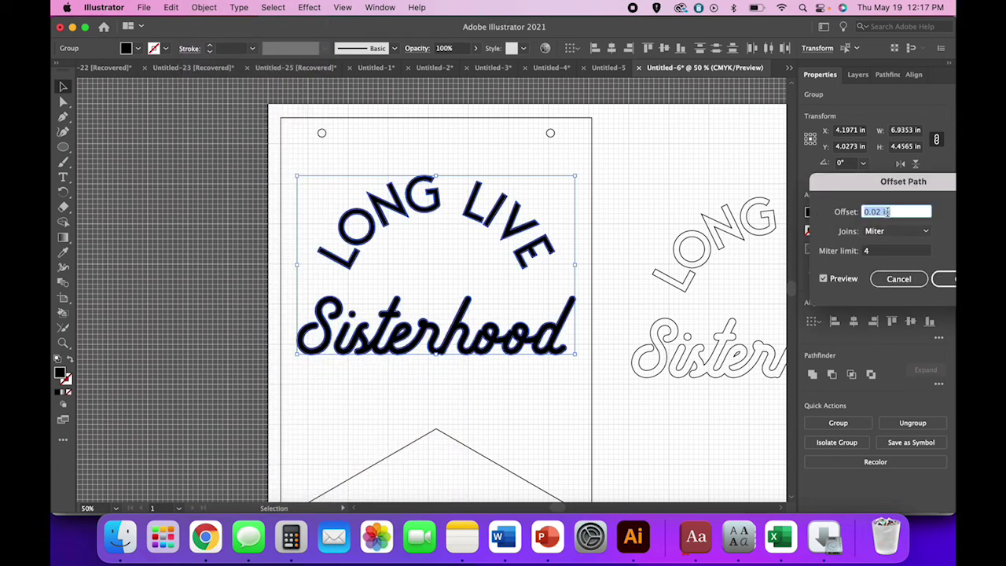
text(-)
text(0.04)
key(Tab)
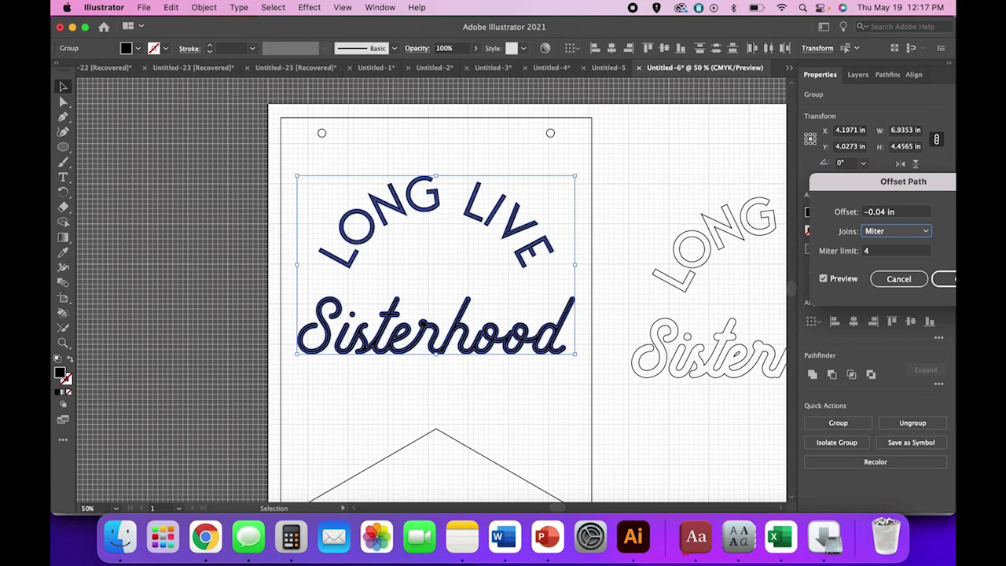
click(947, 279)
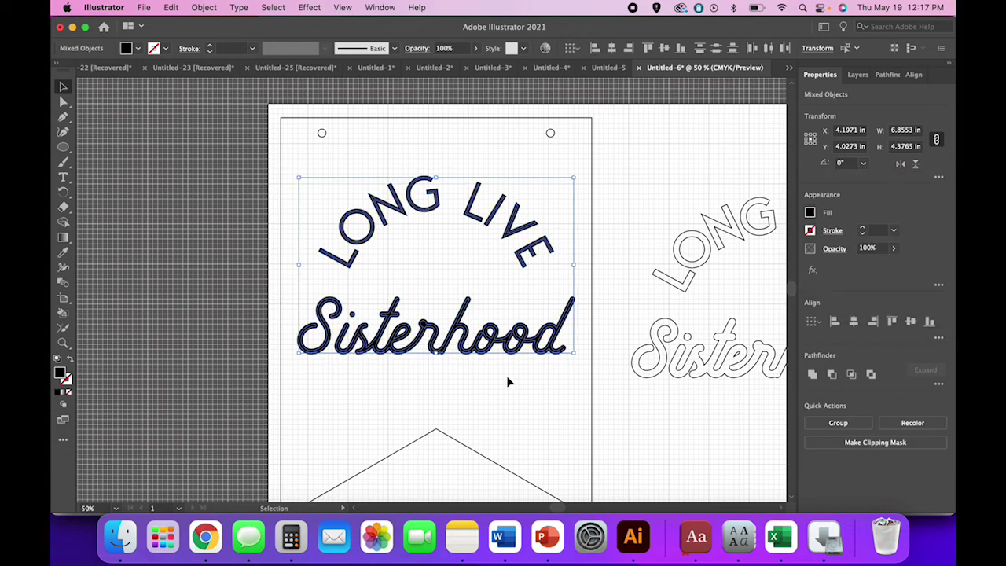
Step: Examine the inset paths inside the filled banner lettering up close
key(super+equal)
key(super+equal)
key(super+equal)
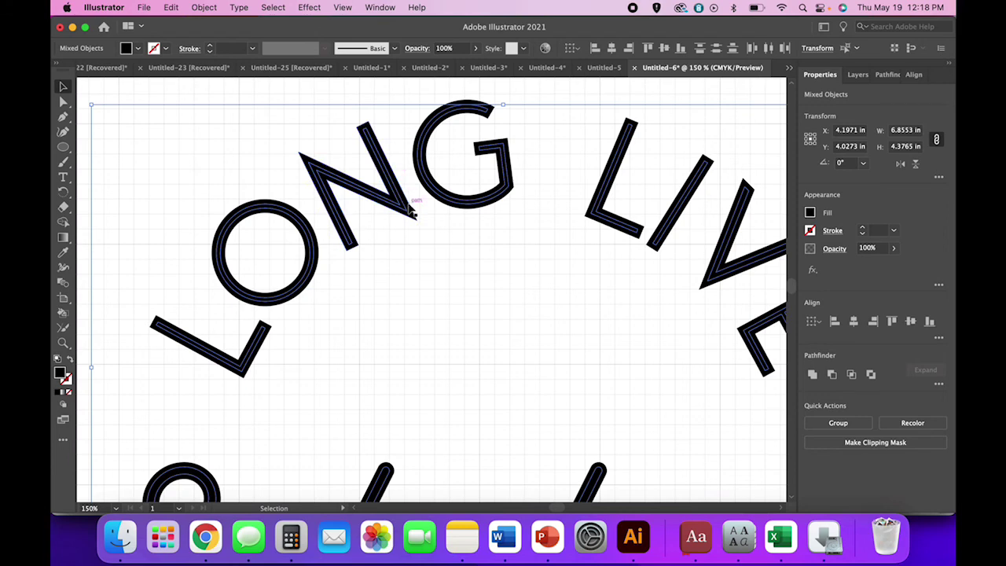
key(a)
key(super+minus)
key(super+minus)
key(super+minus)
key(v)
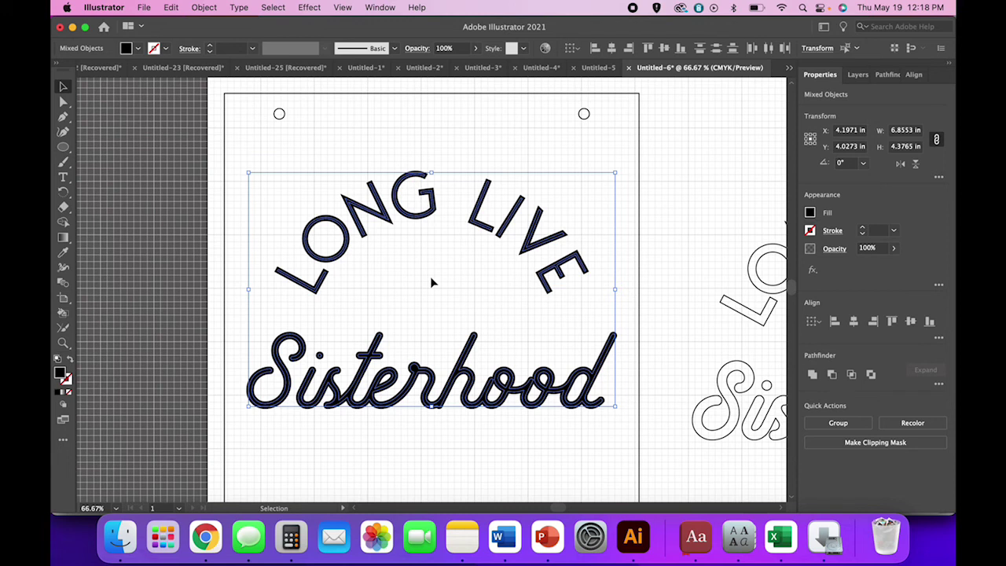
Step: Give the inset lettering paths a green stroke and no fill
click(138, 49)
click(116, 81)
click(141, 49)
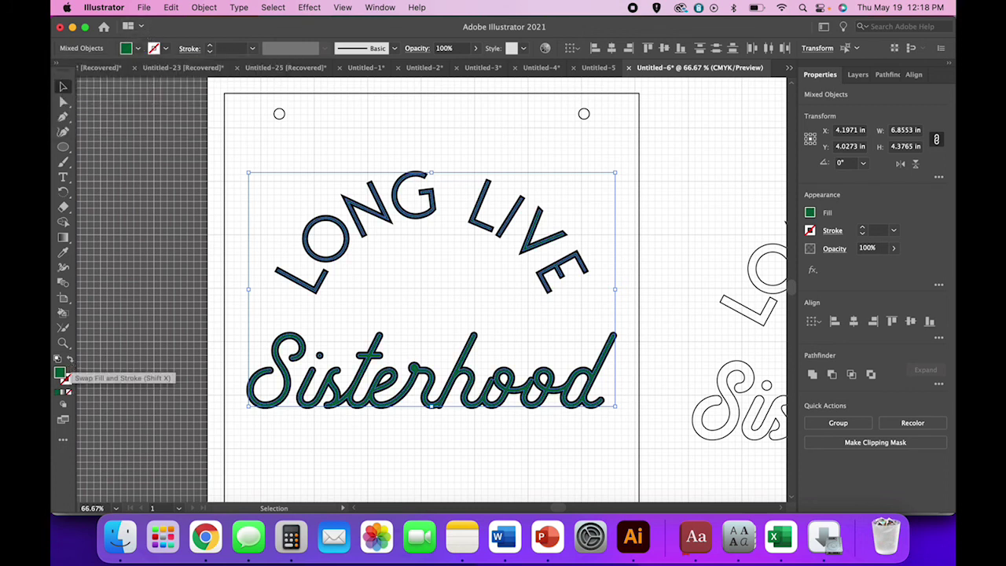
click(69, 360)
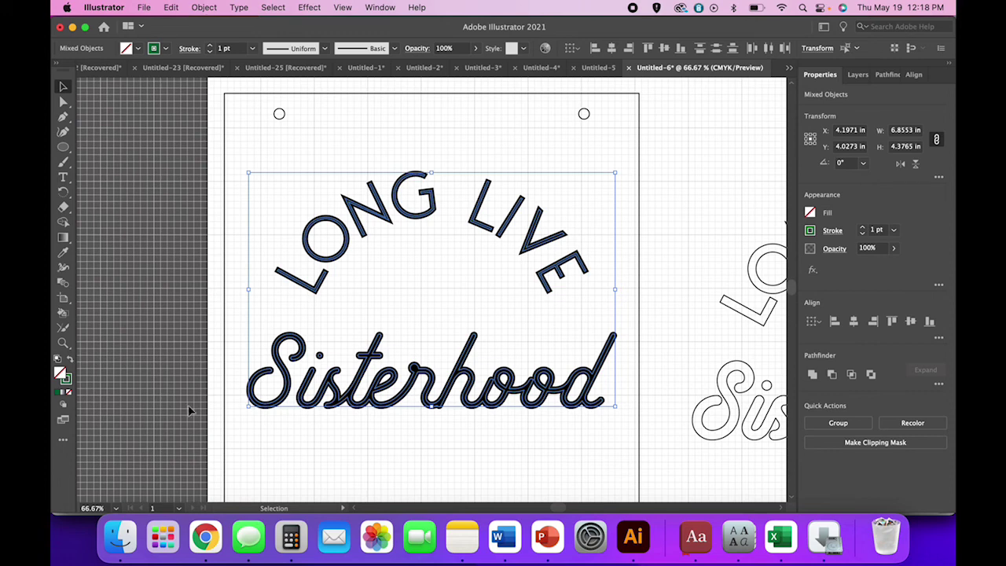
Step: Copy the green inset lettering paths and clear them from the banner
click(170, 7)
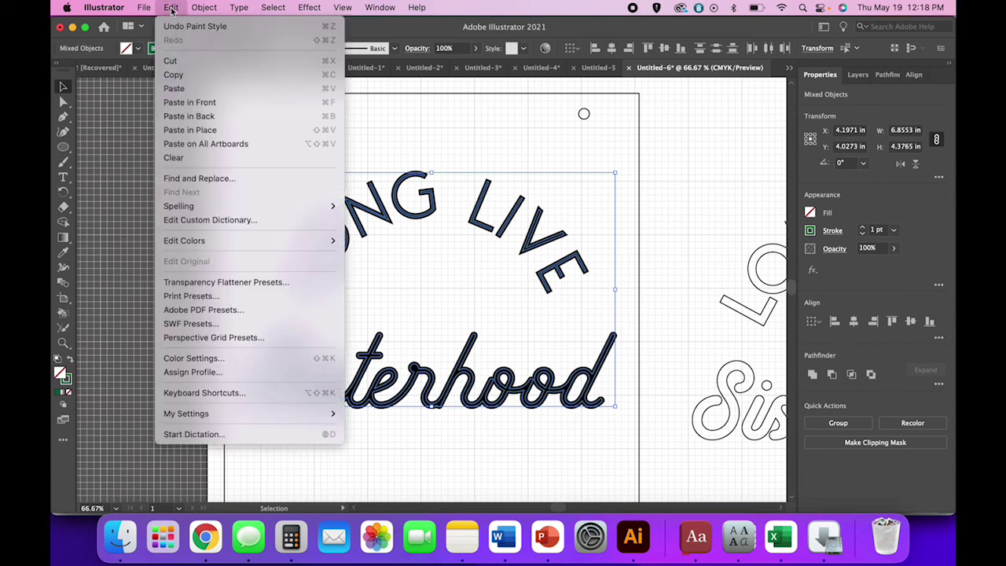
click(180, 75)
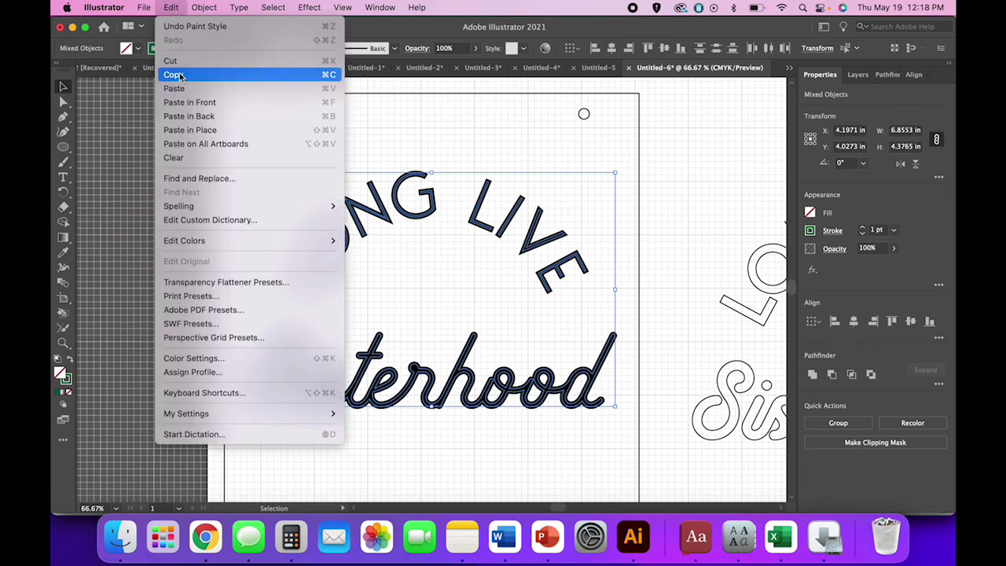
click(173, 155)
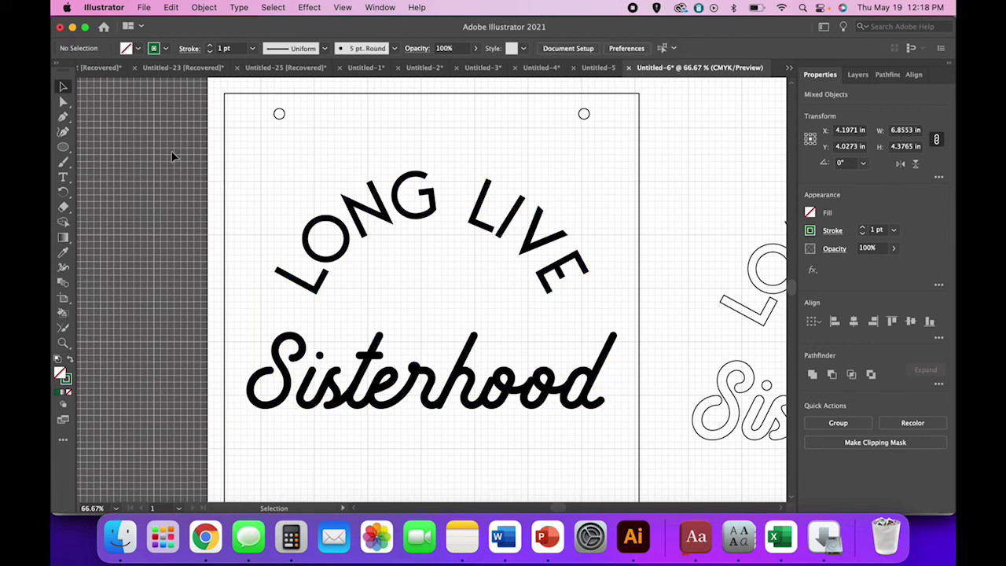
Step: Delete the original filled LONG LIVE and Sisterhood lettering from the banner
click(327, 289)
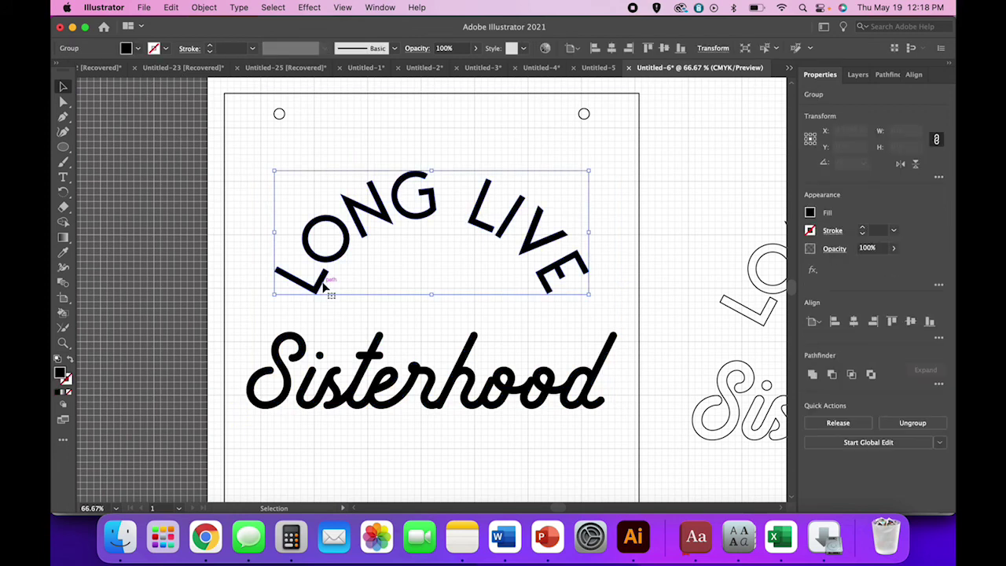
key(Delete)
click(352, 377)
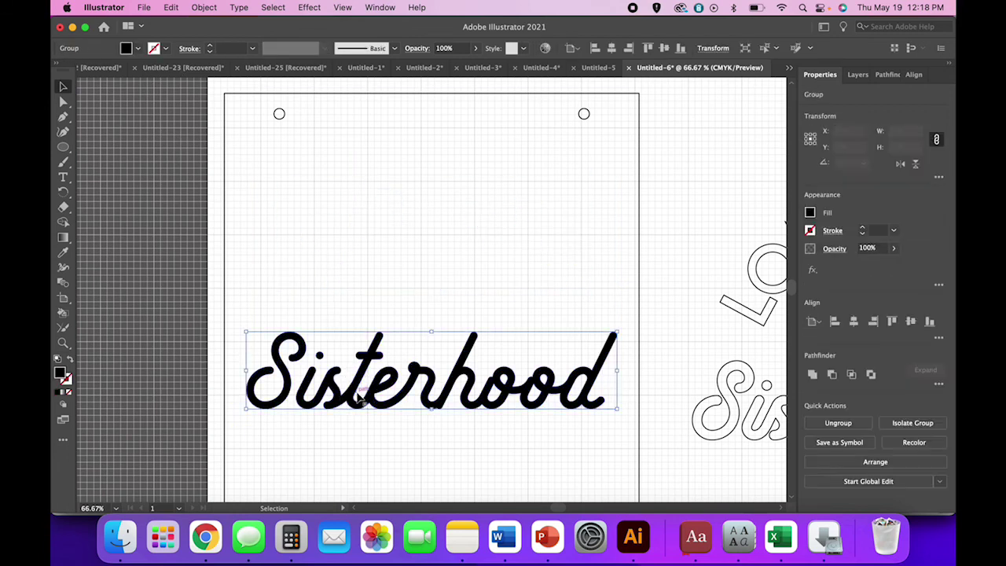
key(Delete)
Step: Paste the copied green inset lettering in place on the empty banner
key(super+minus)
scroll(358, 398, down, 3)
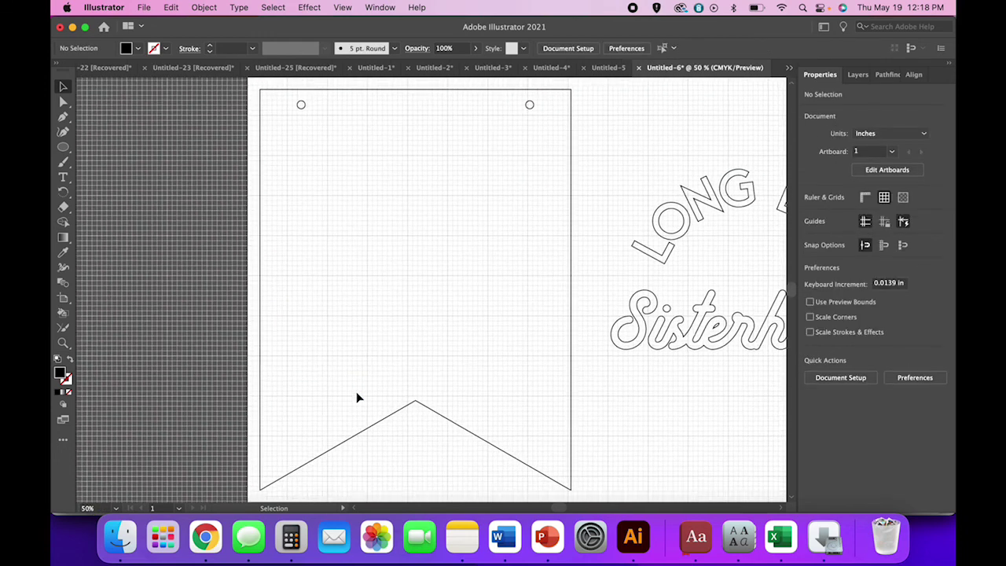
scroll(358, 398, right, 2)
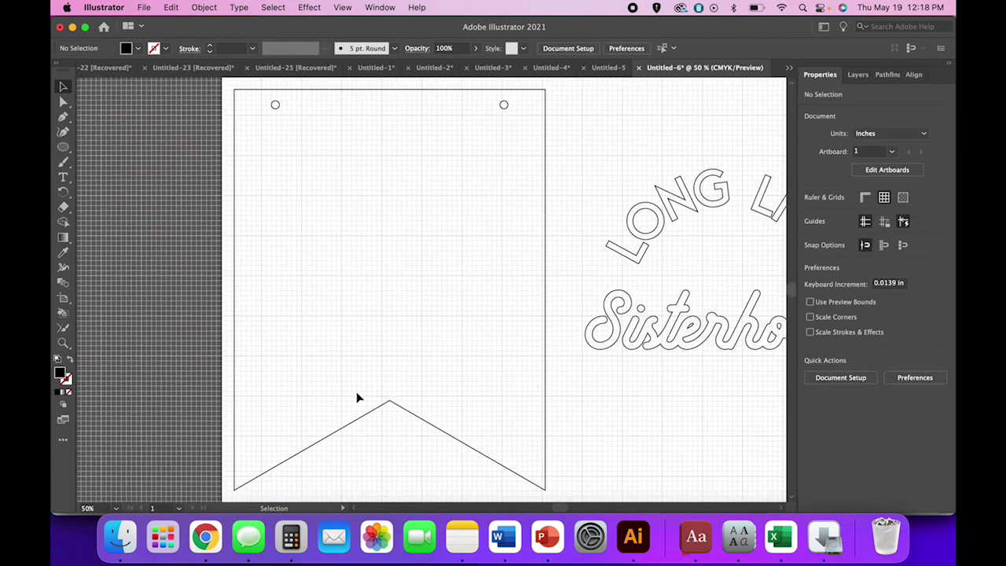
click(170, 8)
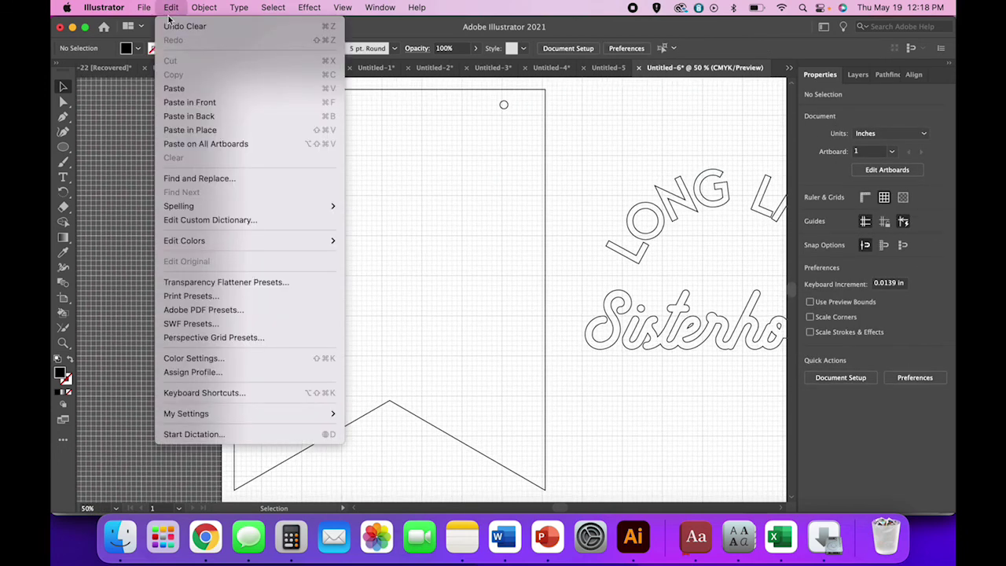
click(194, 132)
click(306, 366)
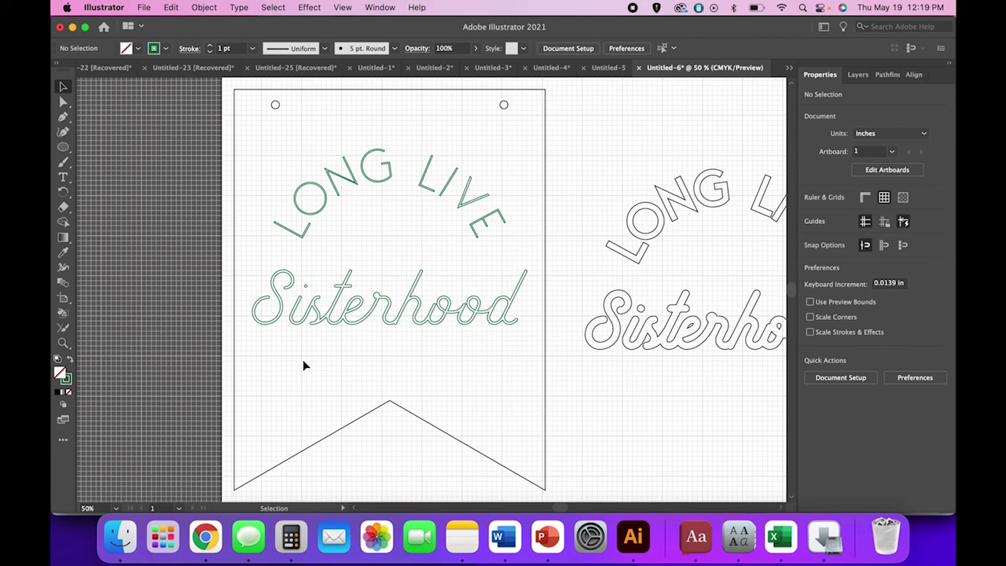
Step: Compare the green inset lettering on the banner with the enlarged black outline lettering beside it
key(super+minus)
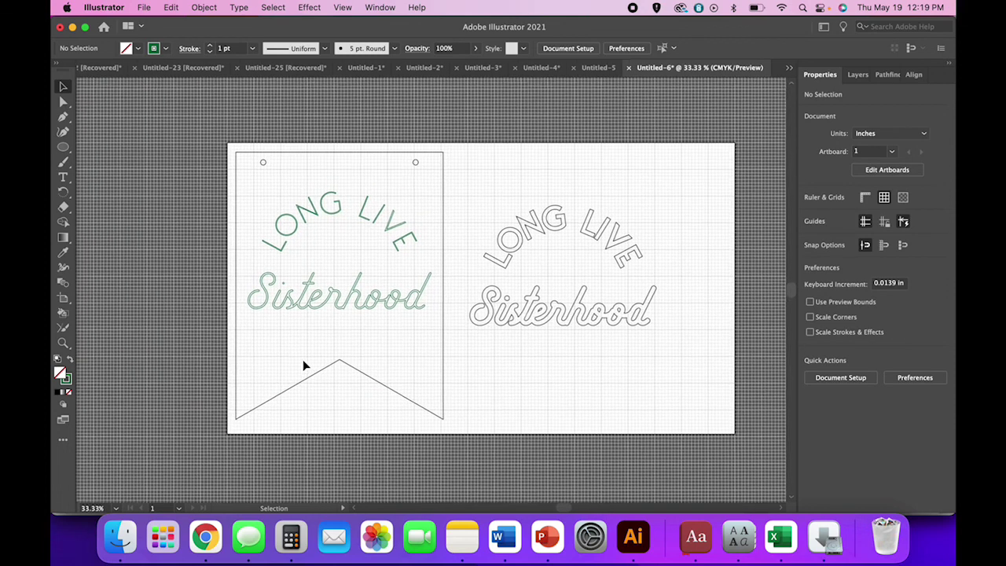
key(super+equal)
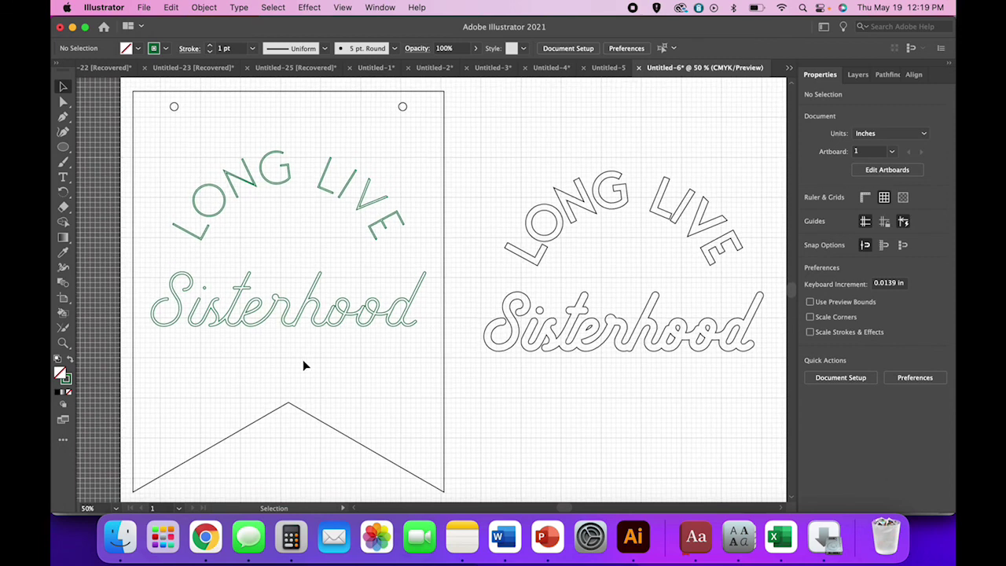
scroll(302, 365, up, 2)
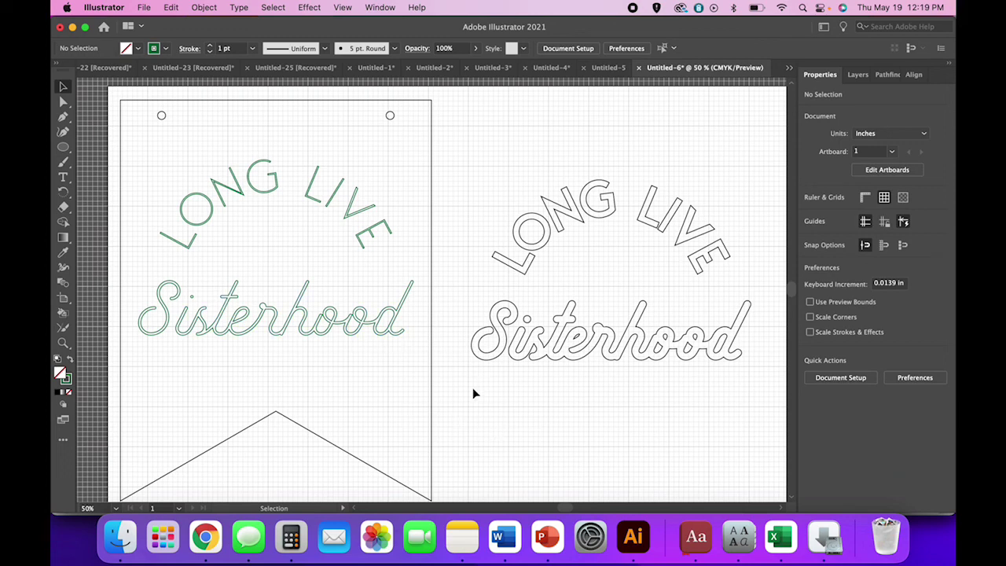
scroll(472, 388, right, 3)
scroll(472, 389, down, 1)
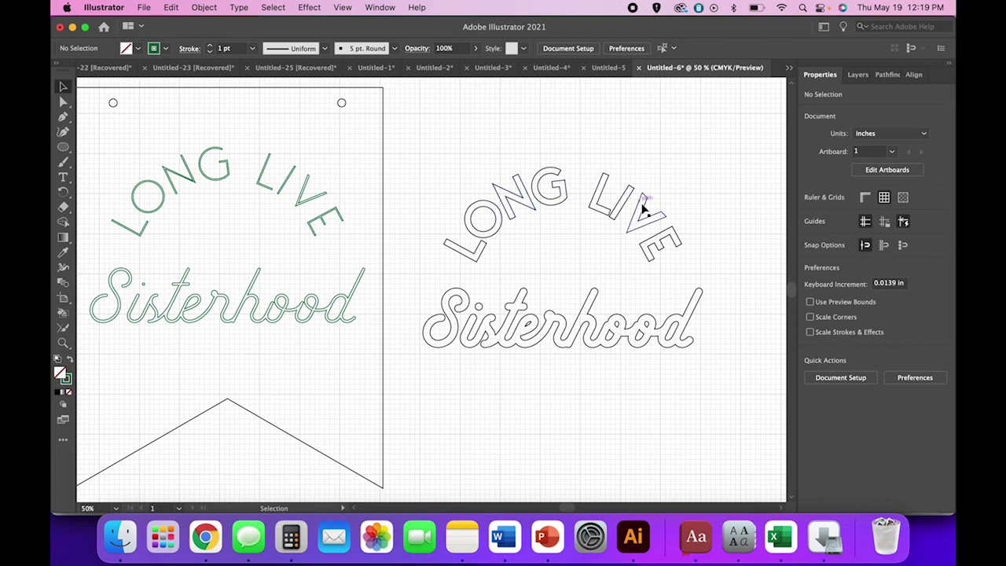
scroll(660, 430, left, 4)
scroll(659, 430, up, 2)
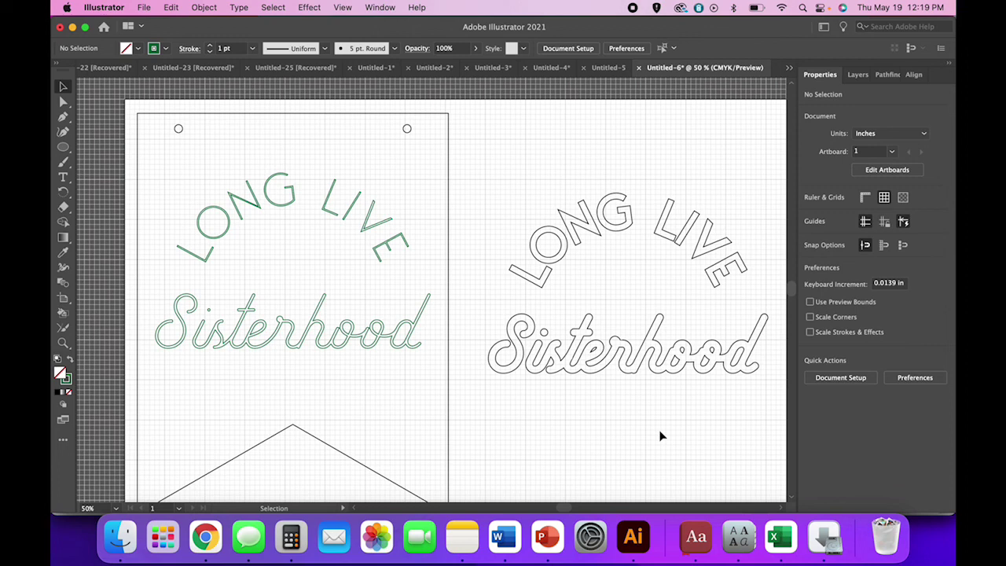
scroll(660, 437, down, 2)
scroll(660, 436, right, 1)
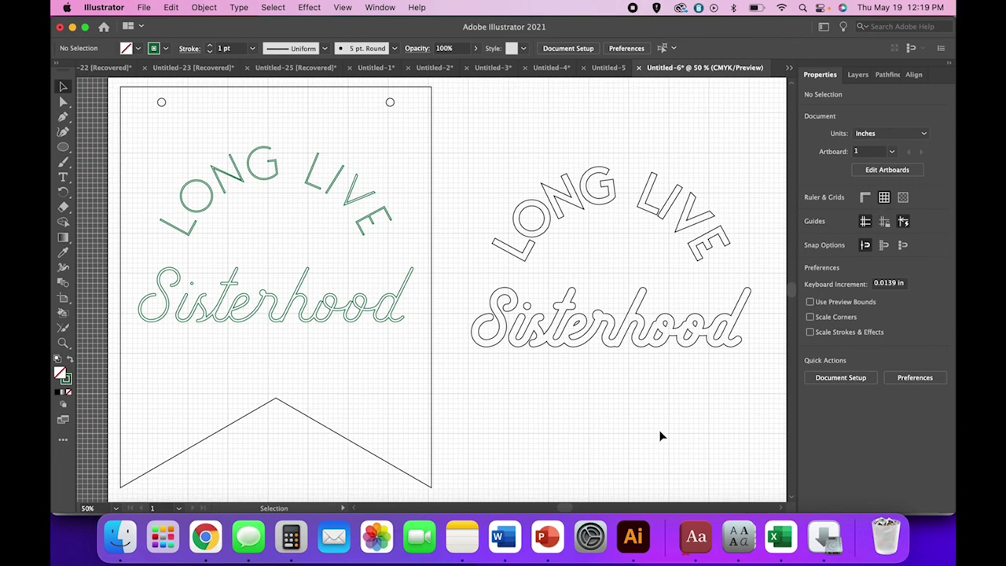
key(super+minus)
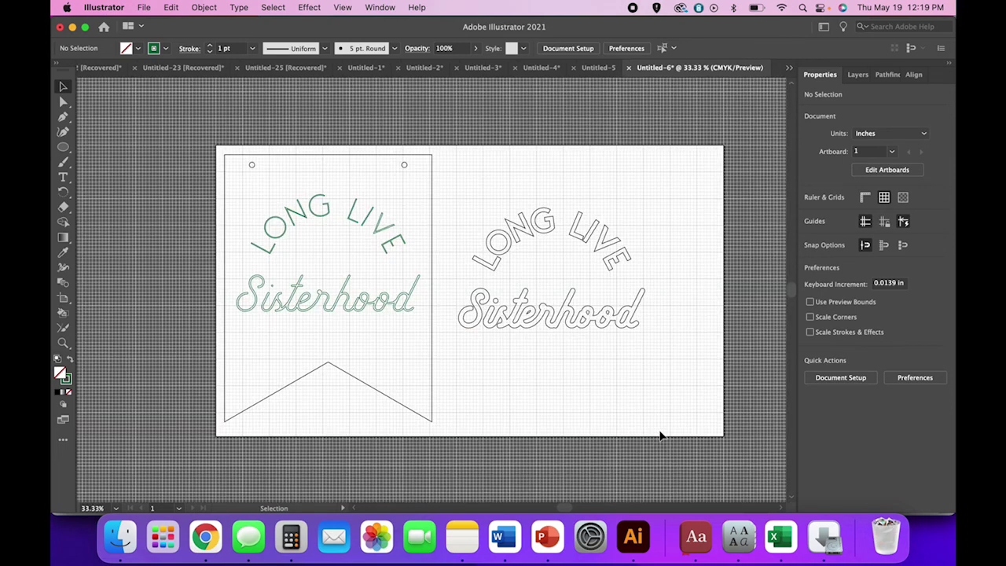
scroll(661, 436, right, 1)
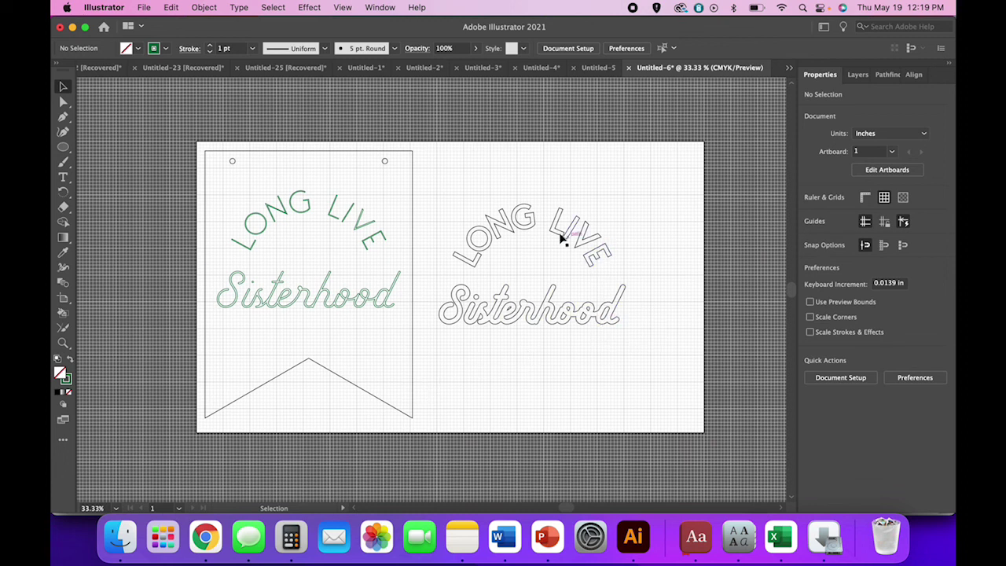
Step: Move the enlarged black Sisterhood outline up until it sits directly beneath the arched LONG LIVE outline
click(589, 247)
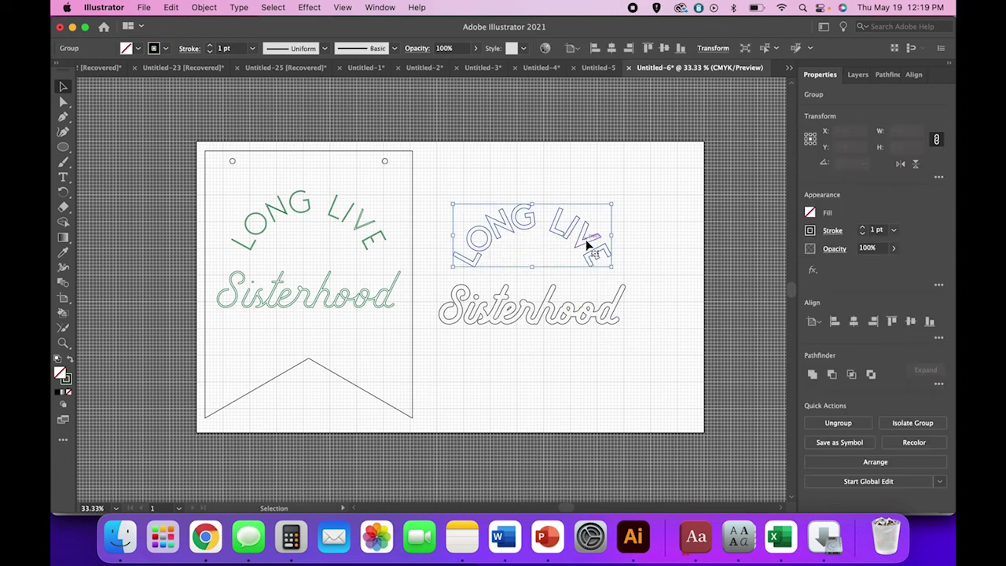
click(575, 351)
drag(574, 326, 574, 297)
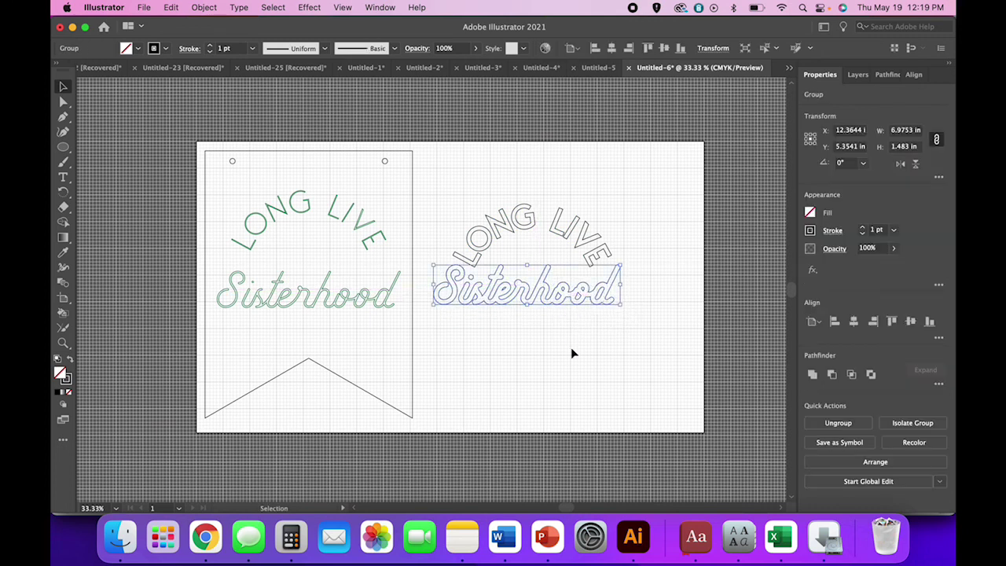
click(574, 358)
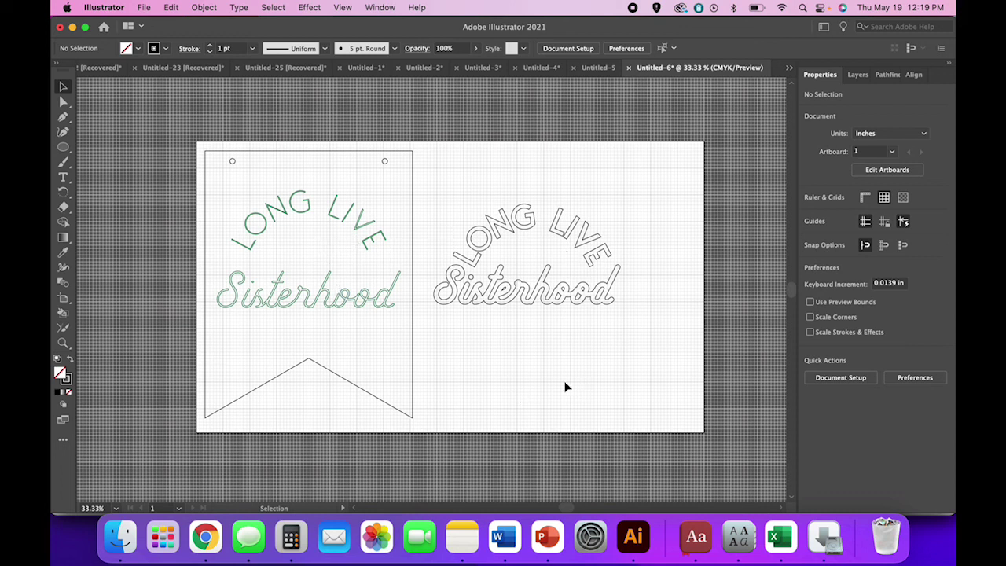
drag(429, 154, 577, 325)
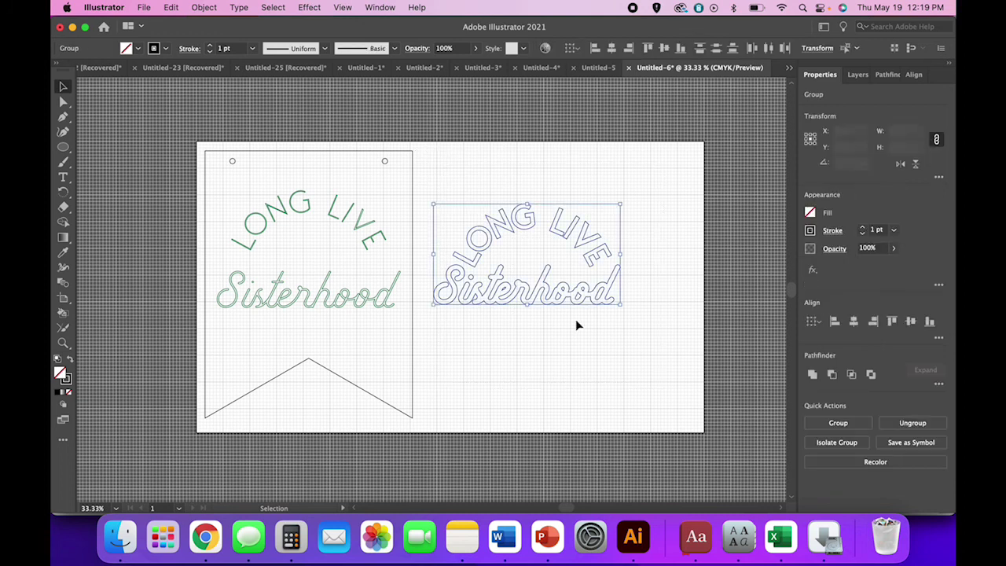
click(605, 382)
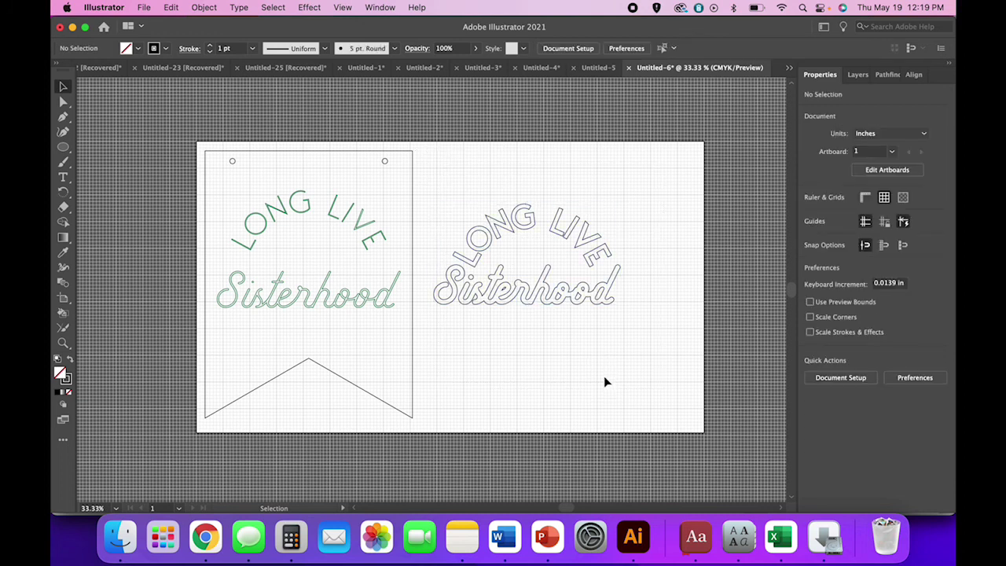